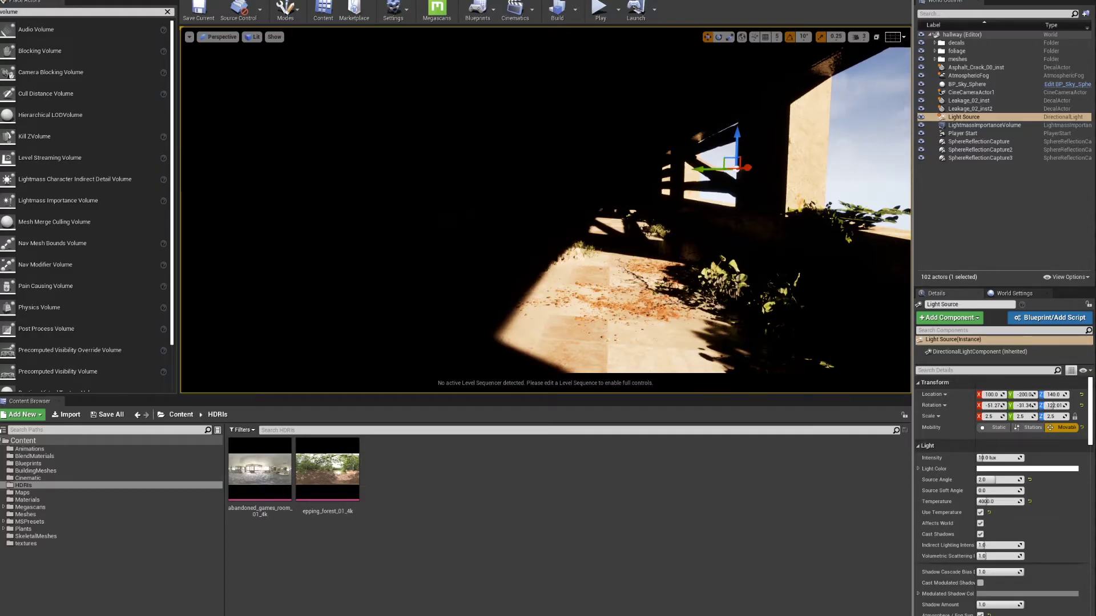
Turn off game view to show the actor icons in the hallway and shift the Light Source sideways along the window wall
{"action": "right_click_drag", "start_coordinate": [598, 260], "coordinate": [646, 301]}
{"action": "key", "text": "g"}
{"action": "right_click_drag", "start_coordinate": [543, 279], "coordinate": [407, 283]}
{"action": "key", "text": "w"}
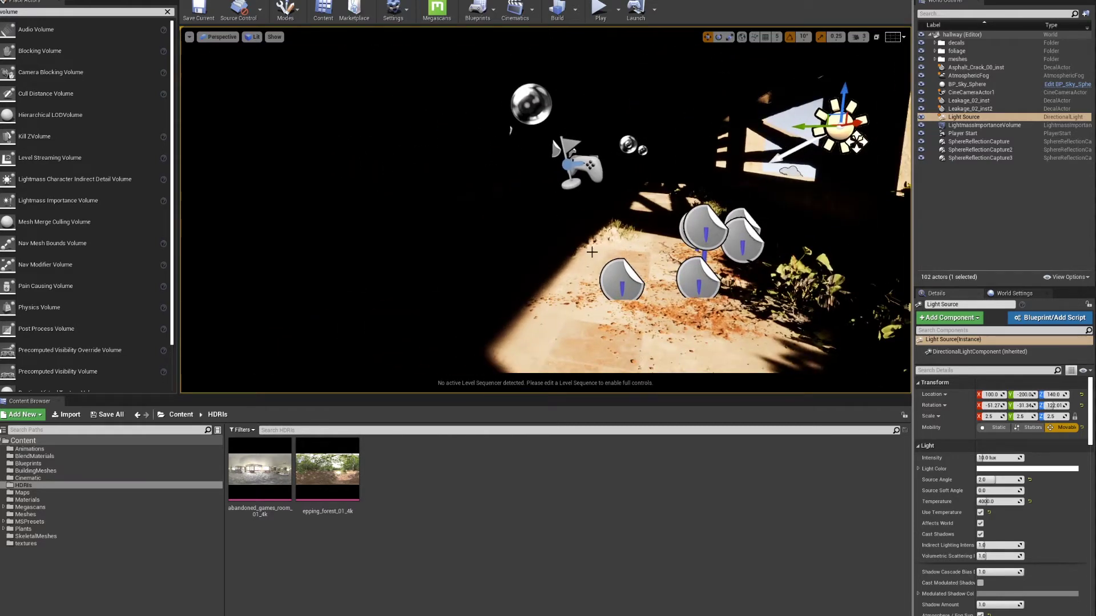
{"action": "right_click_drag", "start_coordinate": [689, 231], "coordinate": [713, 225]}
{"action": "key", "text": "d"}
{"action": "mouse_move", "coordinate": [604, 263]}
{"action": "right_mouse_down"}
{"action": "mouse_move", "coordinate": [569, 259]}
{"action": "mouse_move", "coordinate": [625, 276]}
{"action": "mouse_move", "coordinate": [604, 262]}
{"action": "right_mouse_up"}
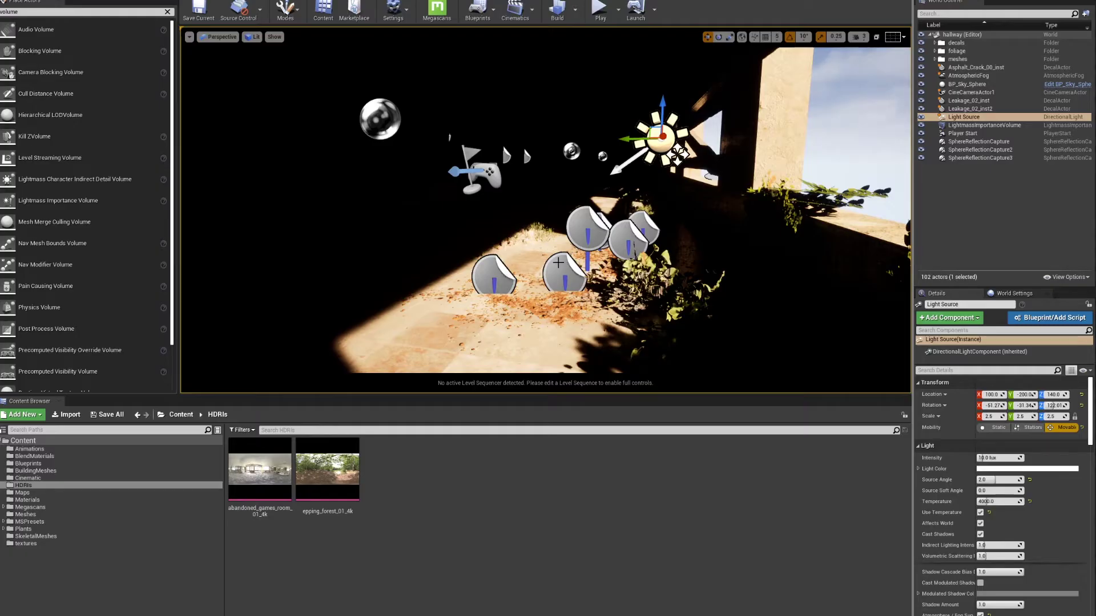
{"action": "mouse_move", "coordinate": [559, 262]}
{"action": "right_mouse_down"}
{"action": "mouse_move", "coordinate": [622, 231]}
{"action": "mouse_move", "coordinate": [625, 251]}
{"action": "mouse_move", "coordinate": [605, 242]}
{"action": "mouse_move", "coordinate": [565, 260]}
{"action": "mouse_move", "coordinate": [571, 245]}
{"action": "mouse_move", "coordinate": [574, 285]}
{"action": "mouse_move", "coordinate": [571, 248]}
{"action": "right_mouse_up"}
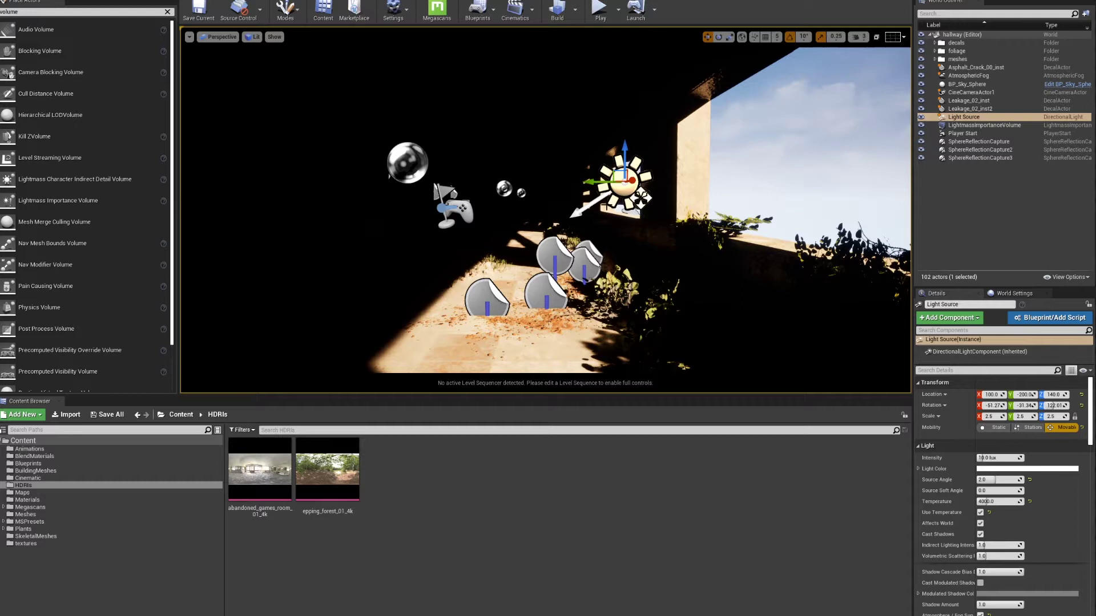
{"action": "left_click_drag", "start_coordinate": [616, 177], "coordinate": [687, 177]}
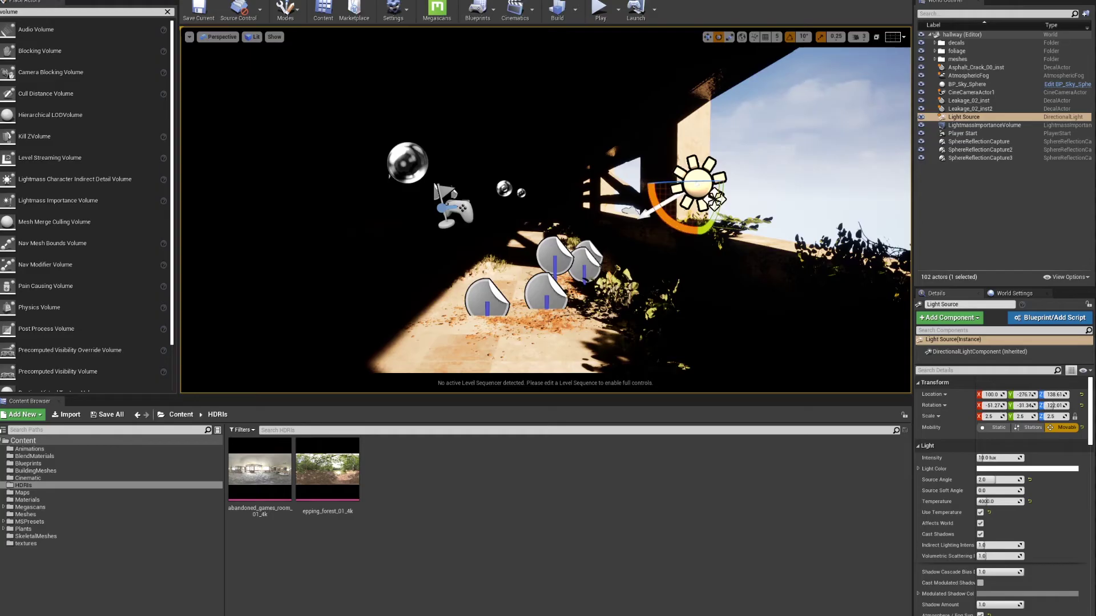
Rotate the Light Source to about -45.5° in X and -22.7° in Y to change the angle of sunlight entering the hallway
{"action": "mouse_move", "coordinate": [661, 218]}
{"action": "left_mouse_down"}
{"action": "mouse_move", "coordinate": [685, 233]}
{"action": "mouse_move", "coordinate": [650, 203]}
{"action": "mouse_move", "coordinate": [673, 227]}
{"action": "left_mouse_up"}
{"action": "right_click_drag", "start_coordinate": [662, 217], "coordinate": [576, 202]}
{"action": "right_click_drag", "start_coordinate": [513, 217], "coordinate": [673, 218]}
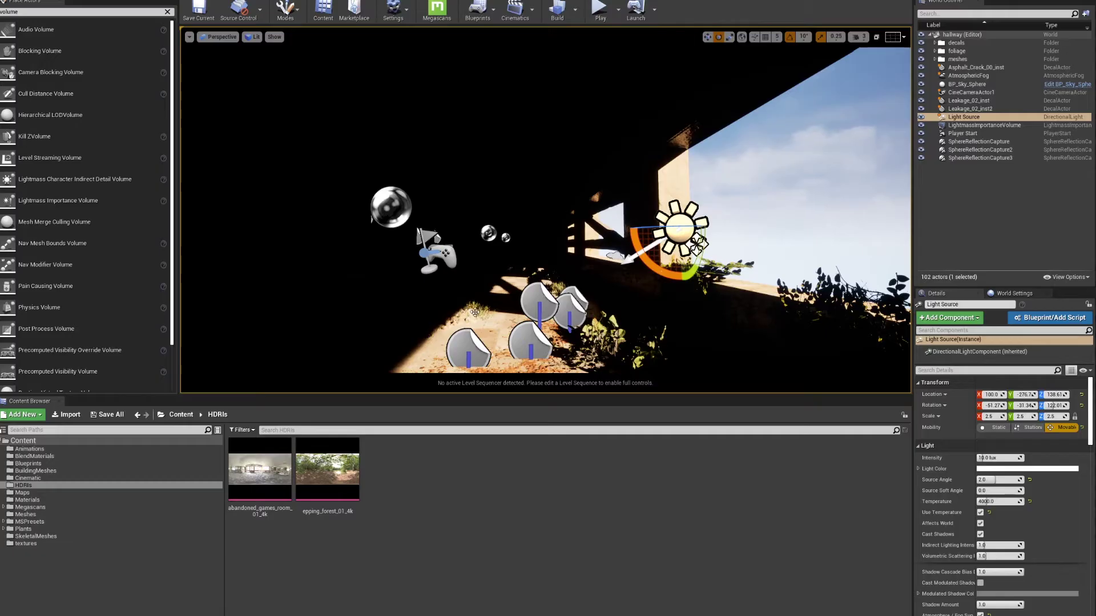
{"action": "right_click_drag", "start_coordinate": [477, 311], "coordinate": [433, 309]}
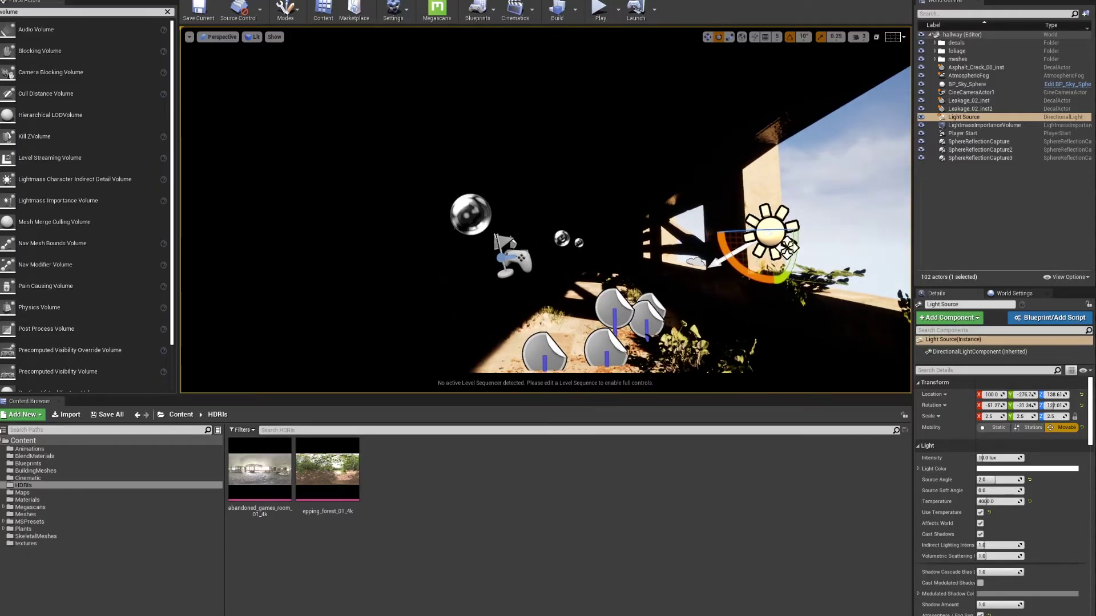
{"action": "right_click_drag", "start_coordinate": [759, 197], "coordinate": [776, 243]}
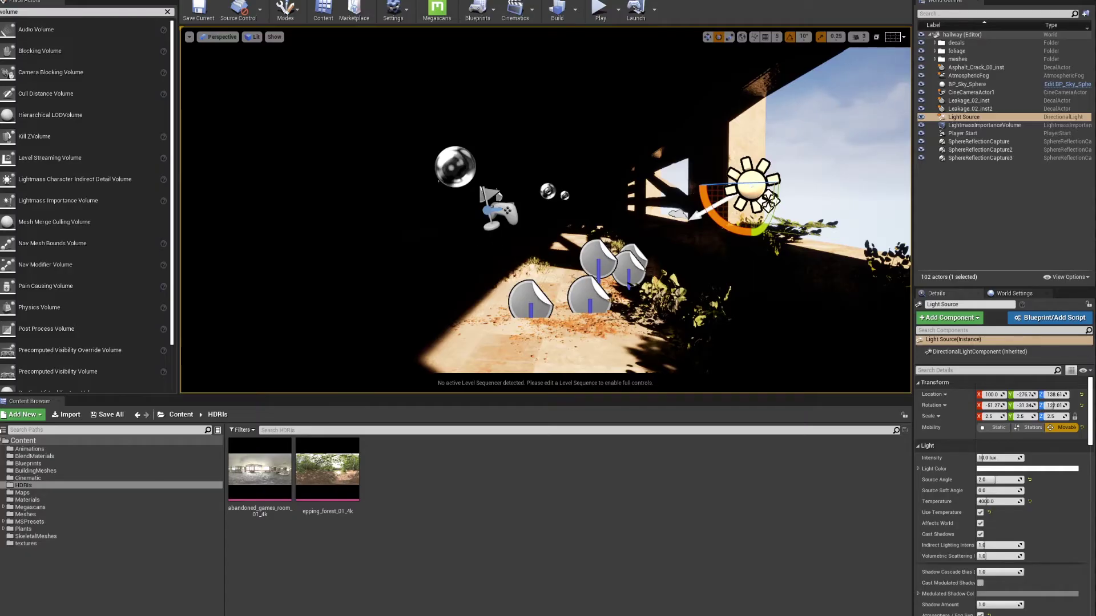
{"action": "left_click_drag", "start_coordinate": [714, 218], "coordinate": [707, 206]}
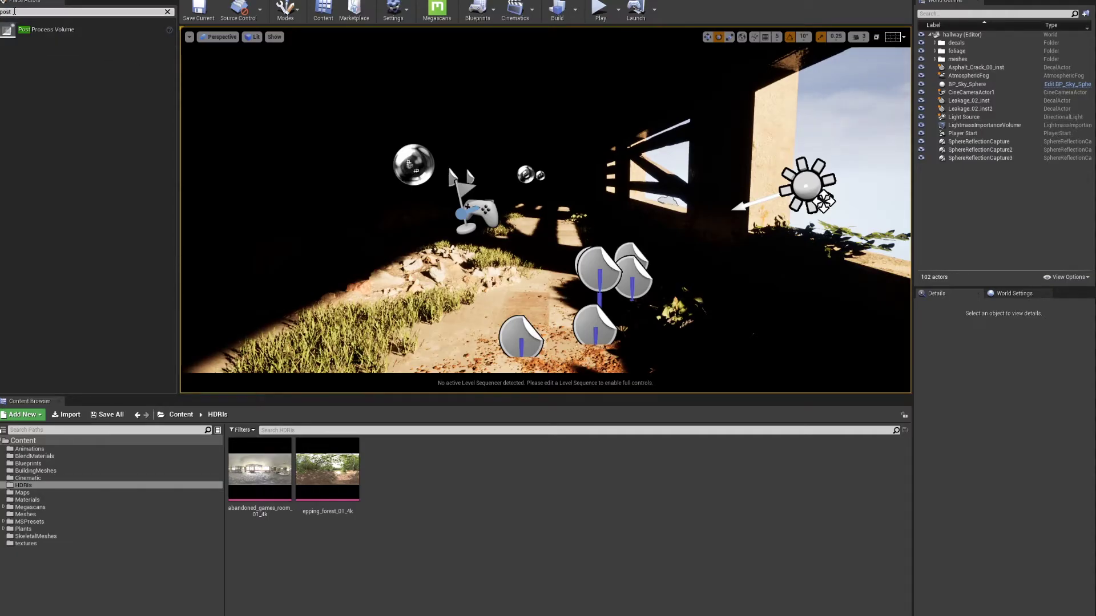
Place a Post Process Volume in the hallway and enable its Infinite Extent (Unbound) option
{"action": "left_click_drag", "start_coordinate": [38, 29], "coordinate": [522, 245]}
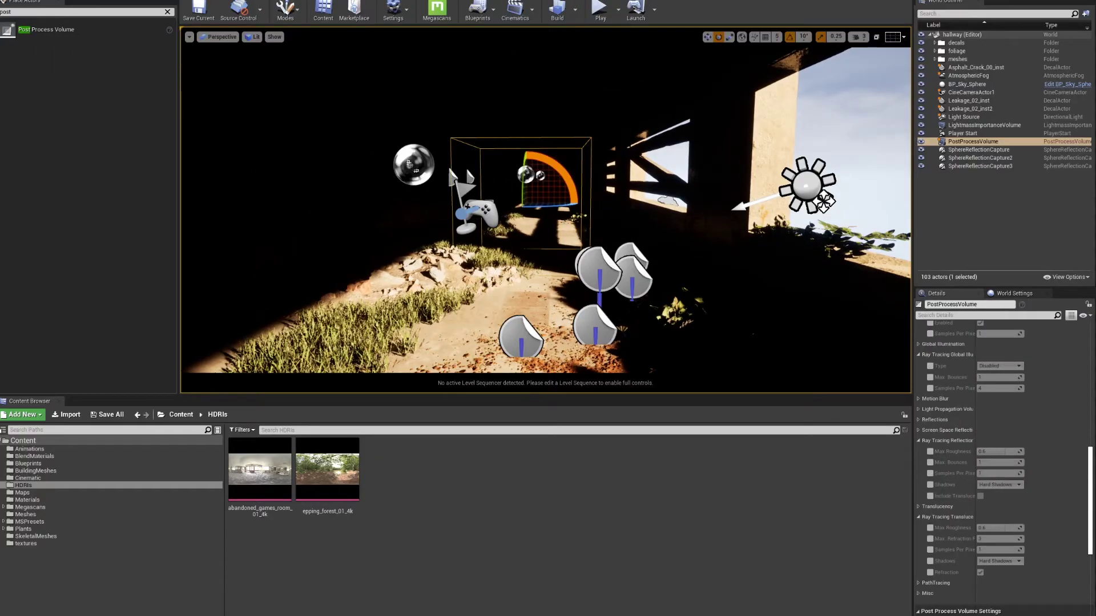
{"action": "scroll", "coordinate": [1061, 473], "scroll_direction": "up", "scroll_amount": 10}
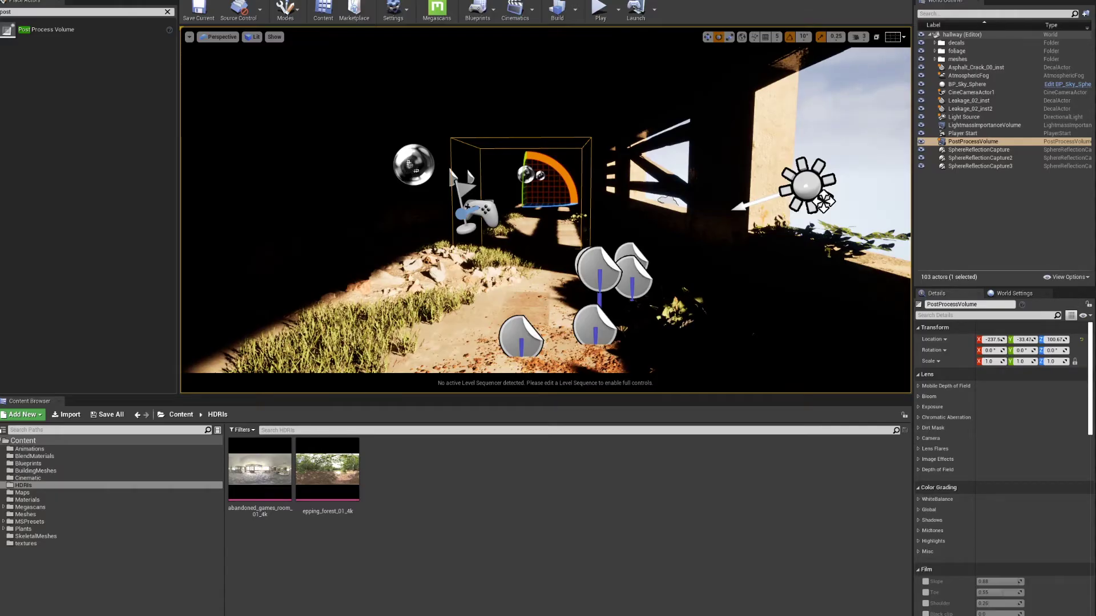
{"action": "left_click", "coordinate": [970, 117]}
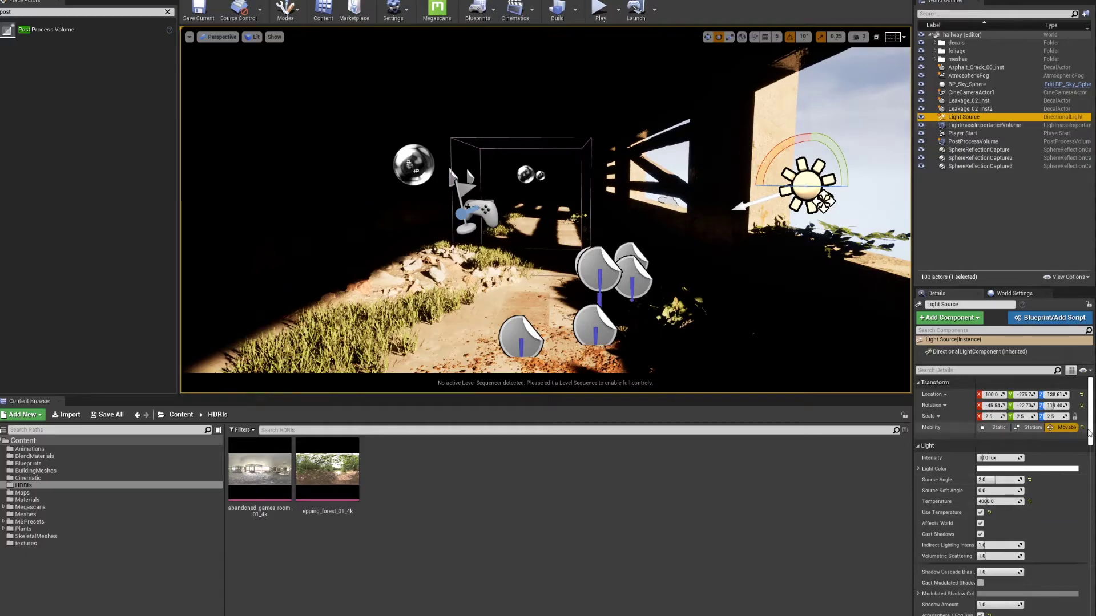
{"action": "left_click", "coordinate": [980, 142]}
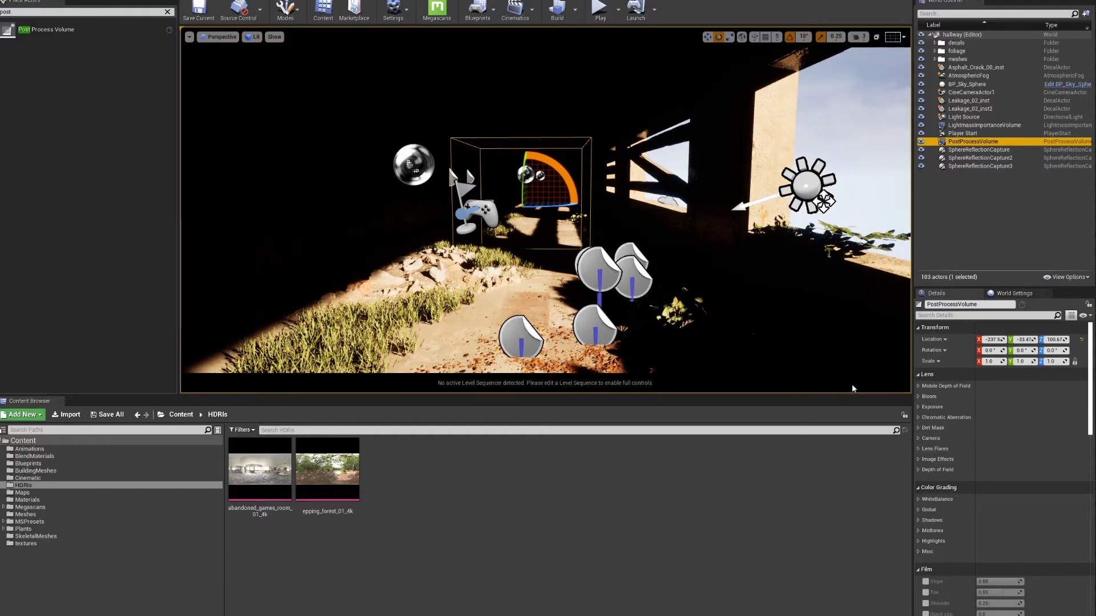
{"action": "scroll", "coordinate": [1015, 426], "scroll_direction": "down", "scroll_amount": 8}
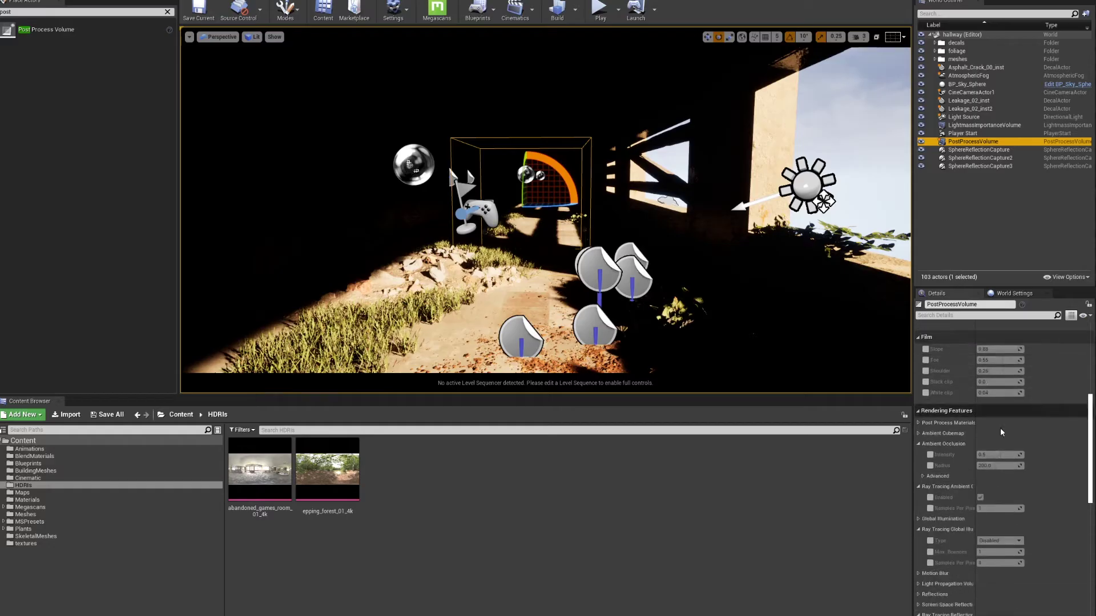
{"action": "scroll", "coordinate": [1001, 432], "scroll_direction": "down", "scroll_amount": 10}
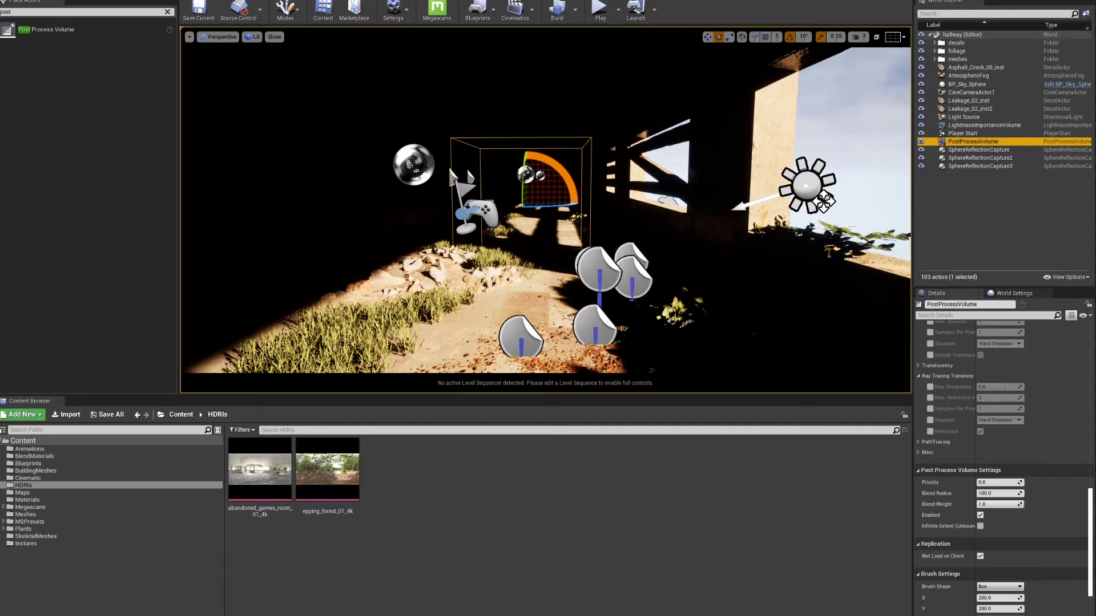
{"action": "left_click", "coordinate": [980, 526]}
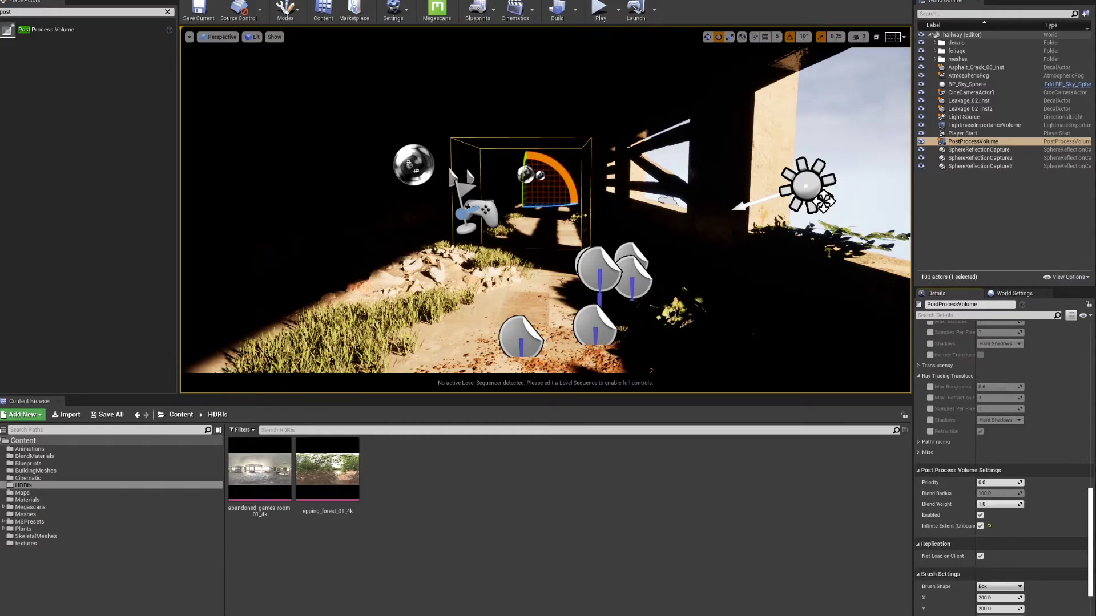
Enable the Type, Max. Bounces and Samples Per Pixel overrides for the volume's Ray Tracing Global Illumination
{"action": "scroll", "coordinate": [1013, 522], "scroll_direction": "up", "scroll_amount": 5}
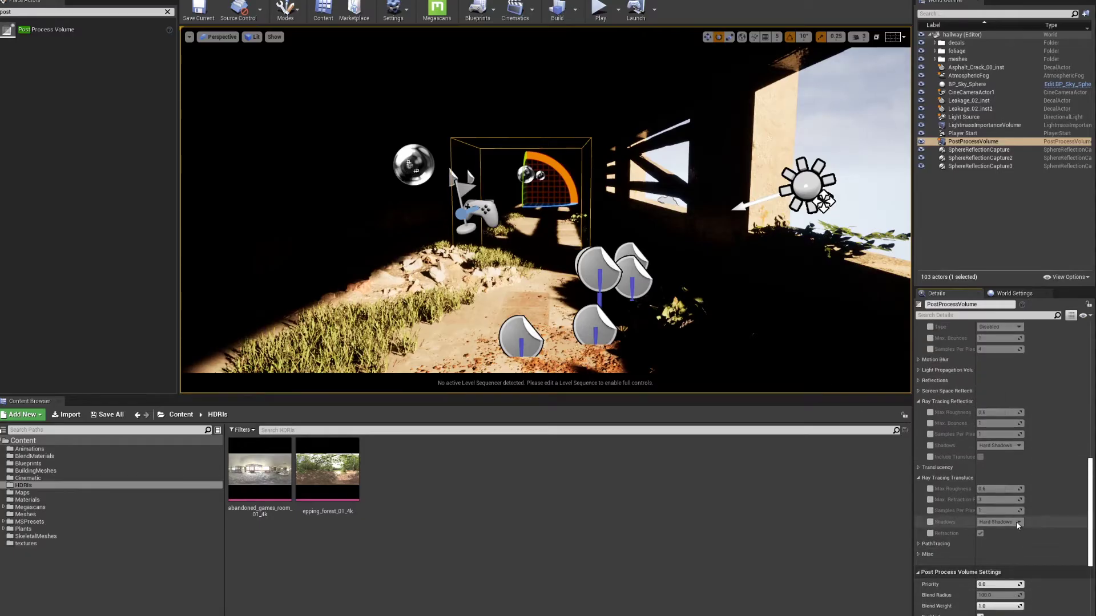
{"action": "scroll", "coordinate": [1015, 508], "scroll_direction": "up", "scroll_amount": 5}
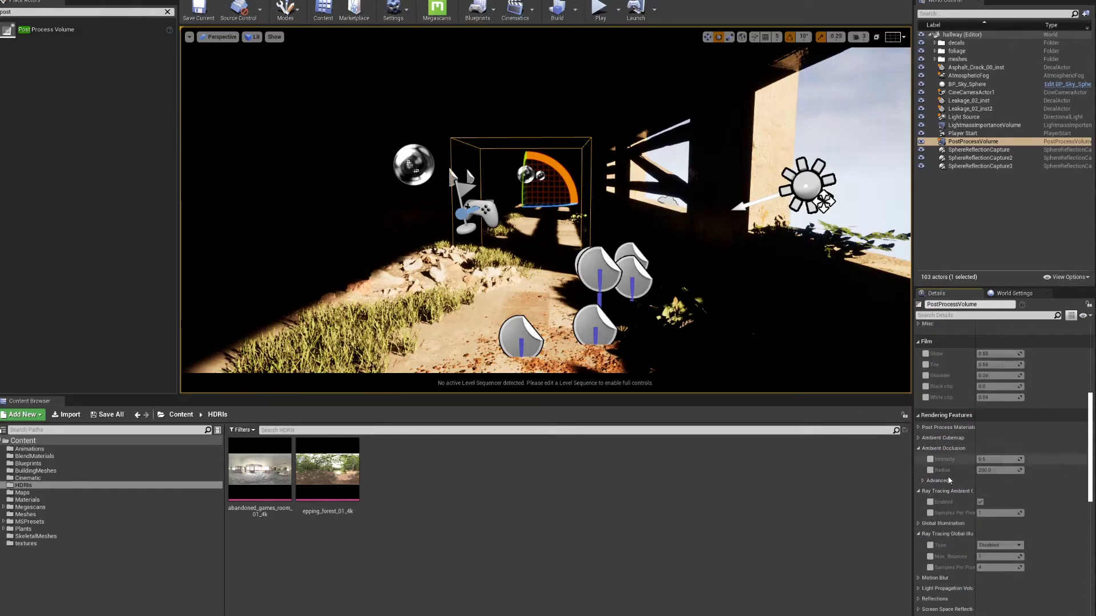
{"action": "scroll", "coordinate": [985, 416], "scroll_direction": "down", "scroll_amount": 8}
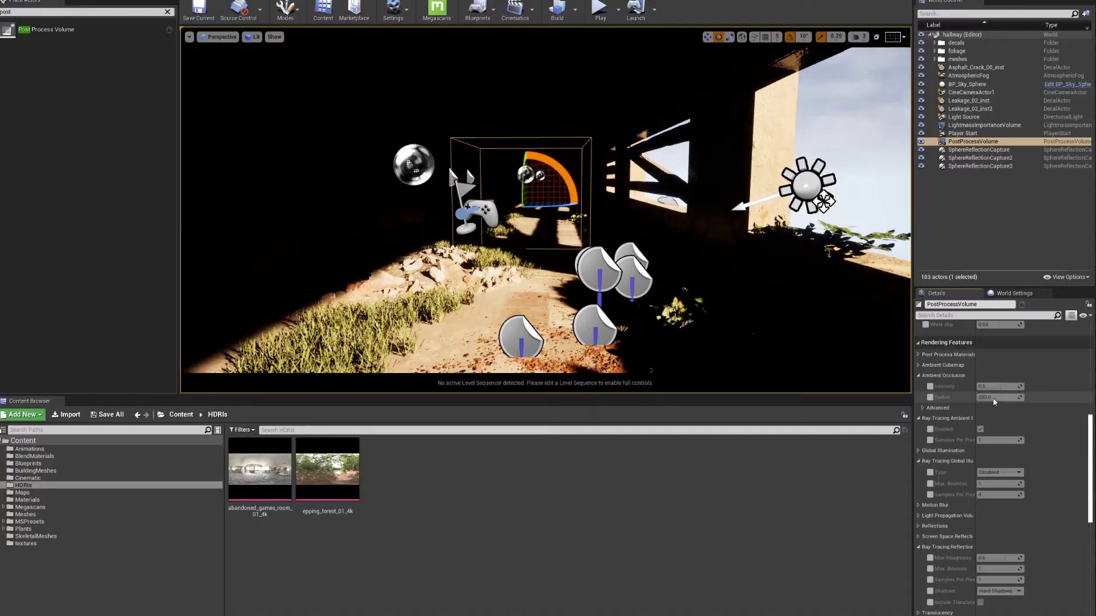
{"action": "scroll", "coordinate": [985, 416], "scroll_direction": "up", "scroll_amount": 3}
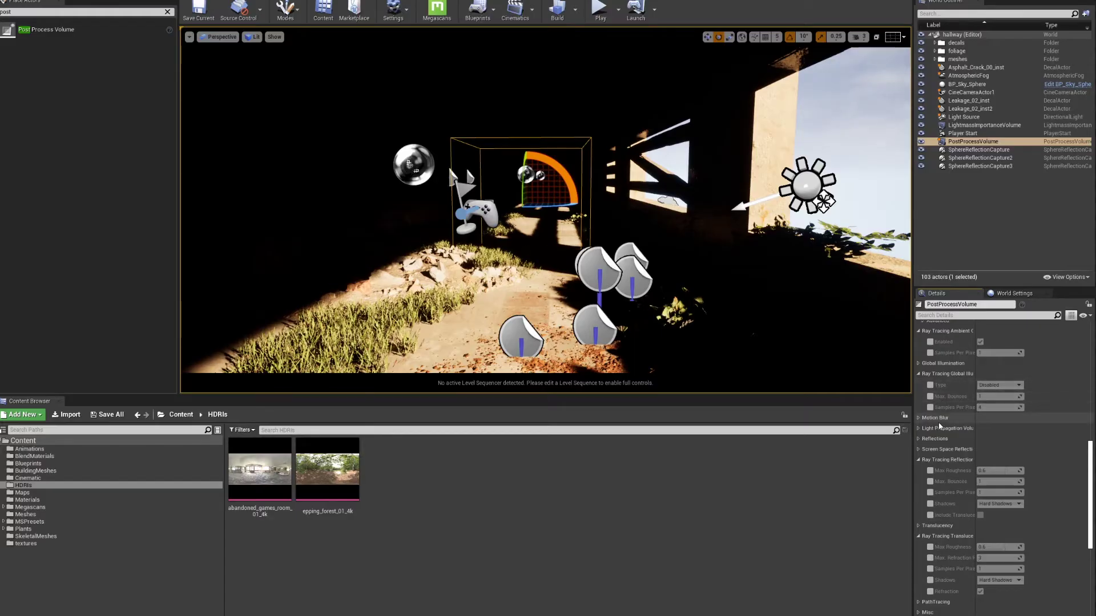
{"action": "left_click", "coordinate": [931, 386]}
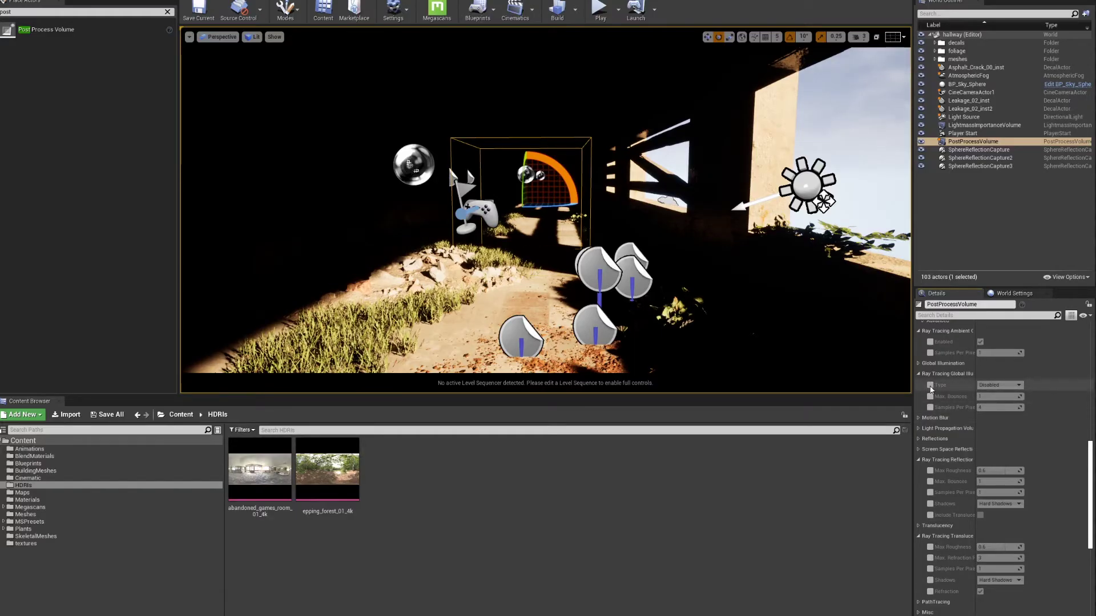
{"action": "left_click", "coordinate": [930, 396]}
{"action": "left_click", "coordinate": [930, 408]}
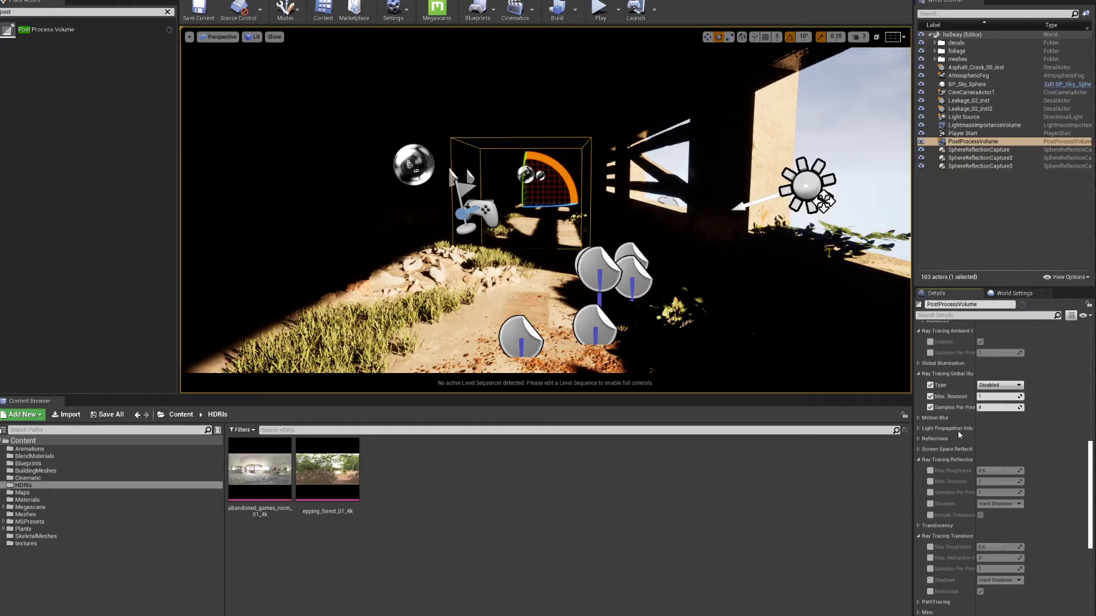
Set the Ray Tracing Global Illumination type of the Post Process Volume to Brute Force
{"action": "left_click_drag", "start_coordinate": [991, 407], "coordinate": [1021, 408]}
{"action": "left_click", "coordinate": [1030, 408]}
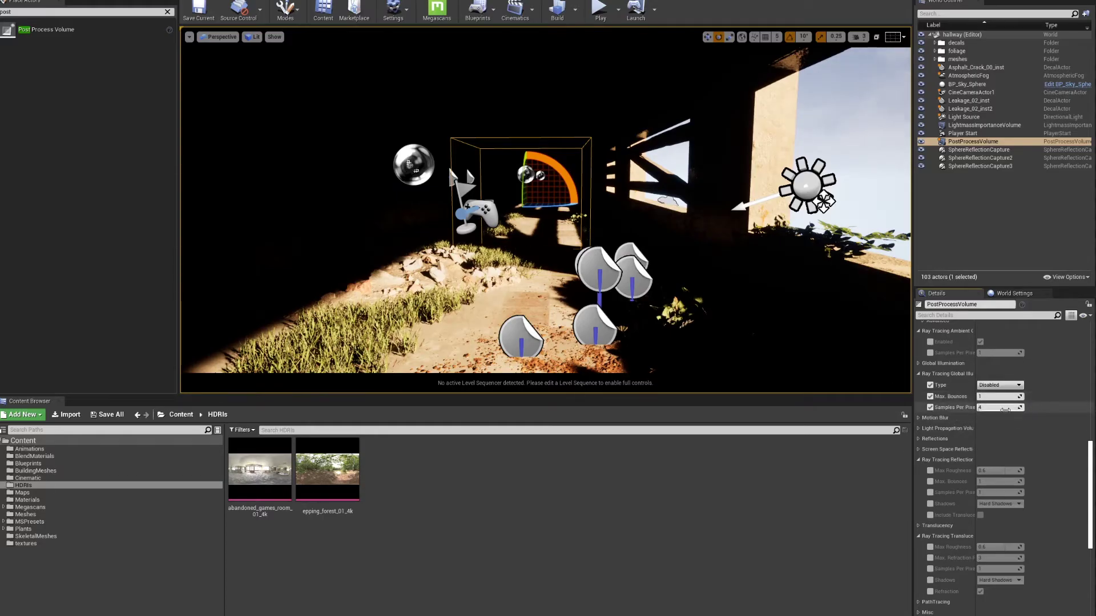
{"action": "left_click", "coordinate": [1003, 385]}
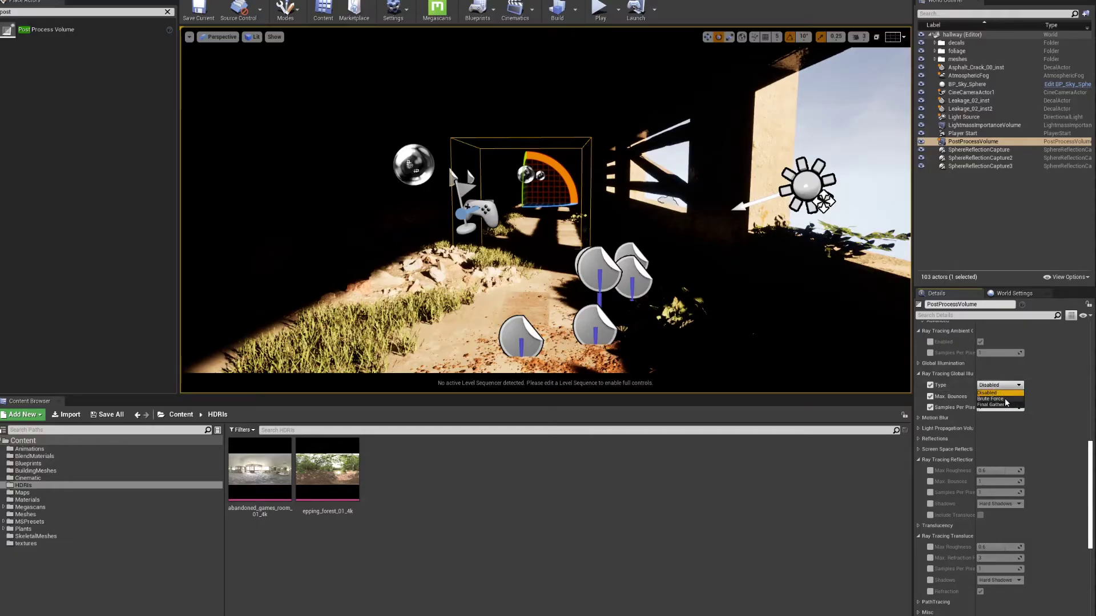
{"action": "left_click", "coordinate": [1003, 400]}
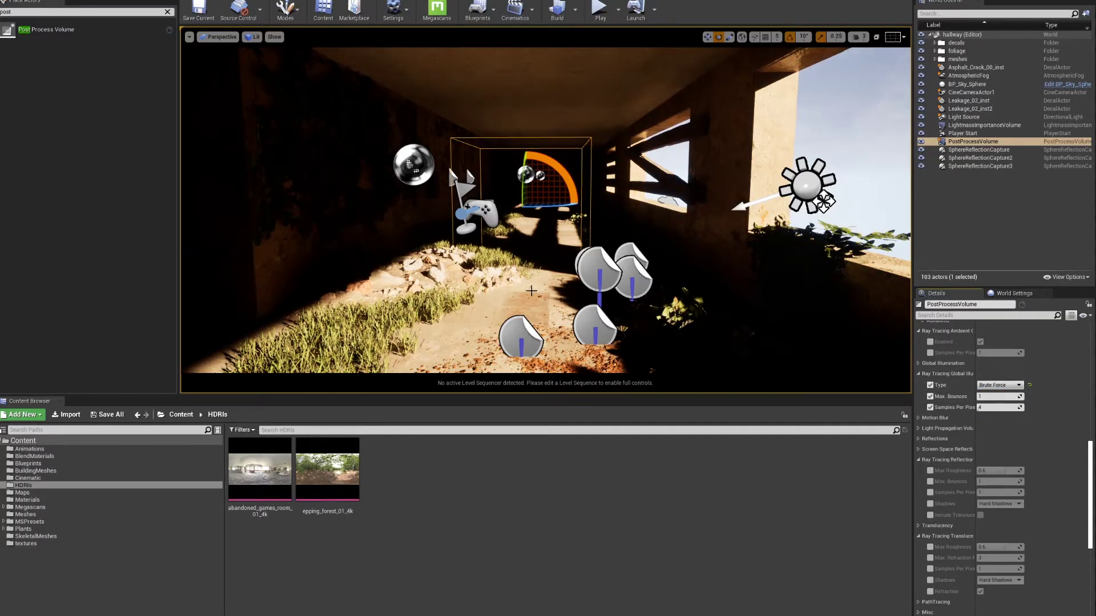
Turn on Game View to hide the editor icons and move the view further into the hallway
{"action": "left_click", "coordinate": [189, 36]}
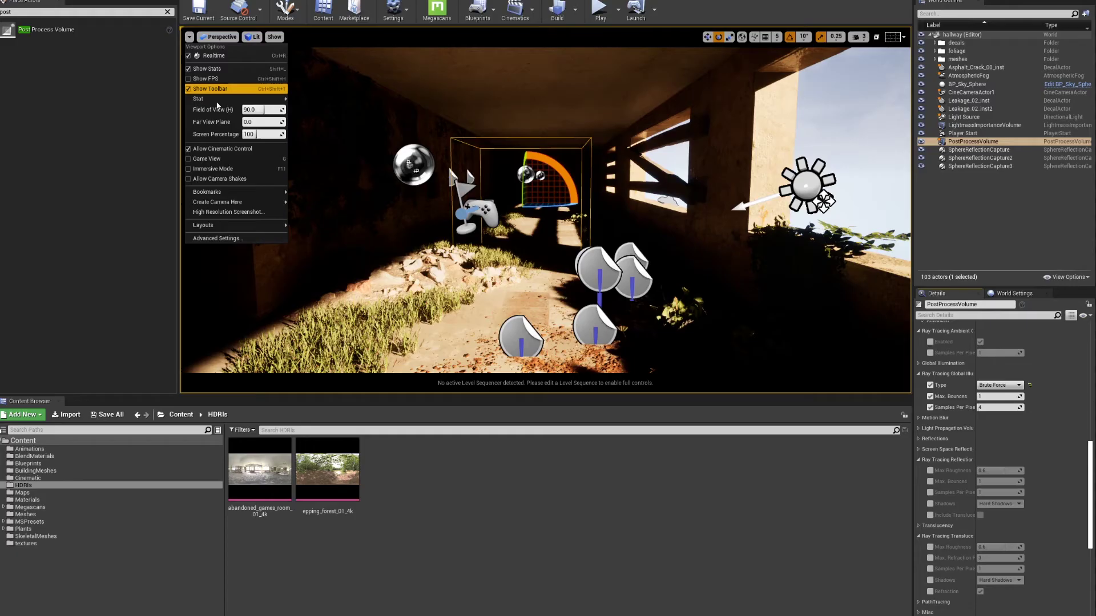
{"action": "mouse_move", "coordinate": [234, 99]}
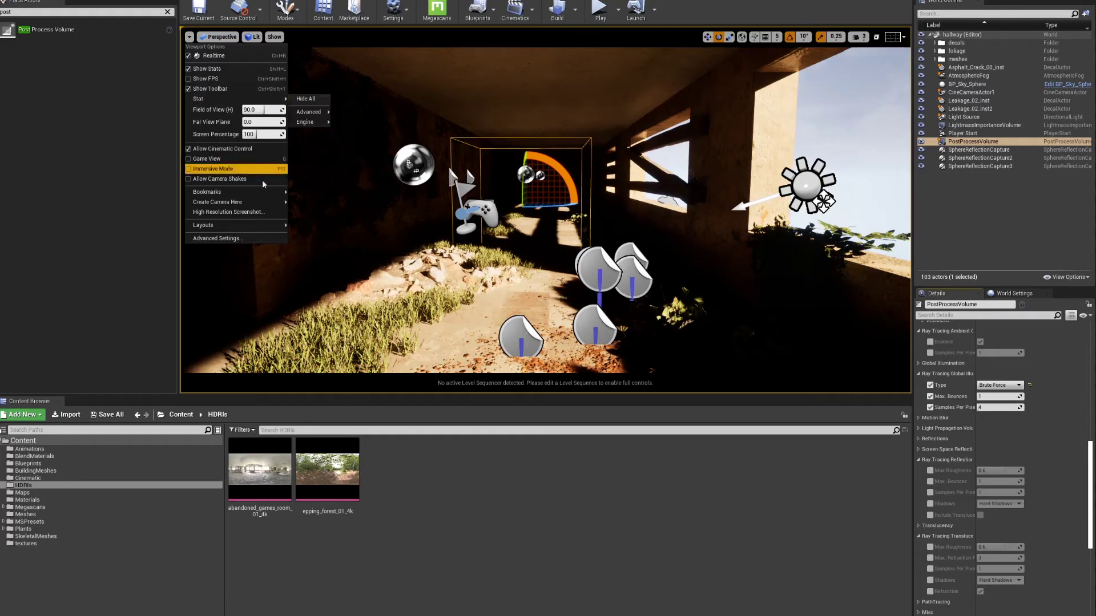
{"action": "left_click", "coordinate": [206, 159]}
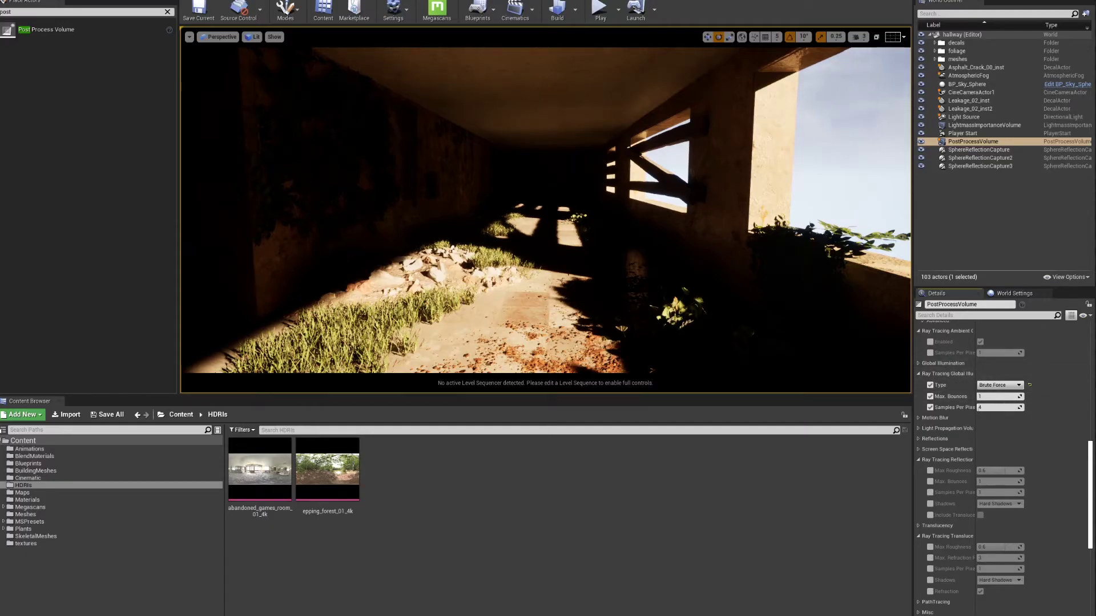
{"action": "key", "text": "w"}
{"action": "right_click_drag", "start_coordinate": [605, 265], "coordinate": [585, 250]}
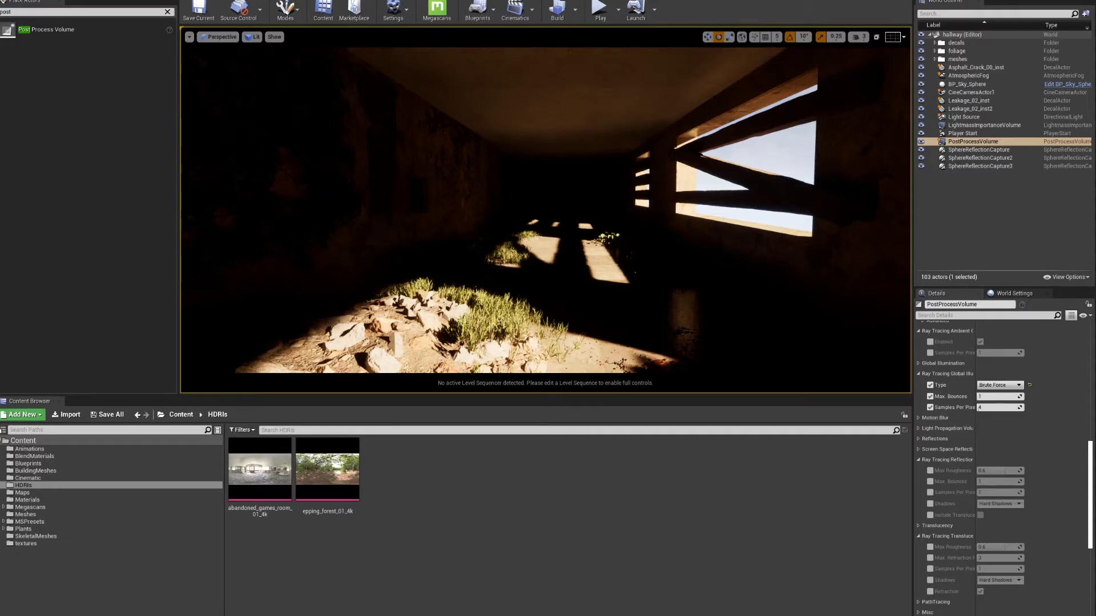
Keep Ray Tracing Global Illumination Samples Per Pixel at 4 and raise Max. Bounces to 2 and on to 4
{"action": "left_click", "coordinate": [981, 406]}
{"action": "type", "text": "4"}
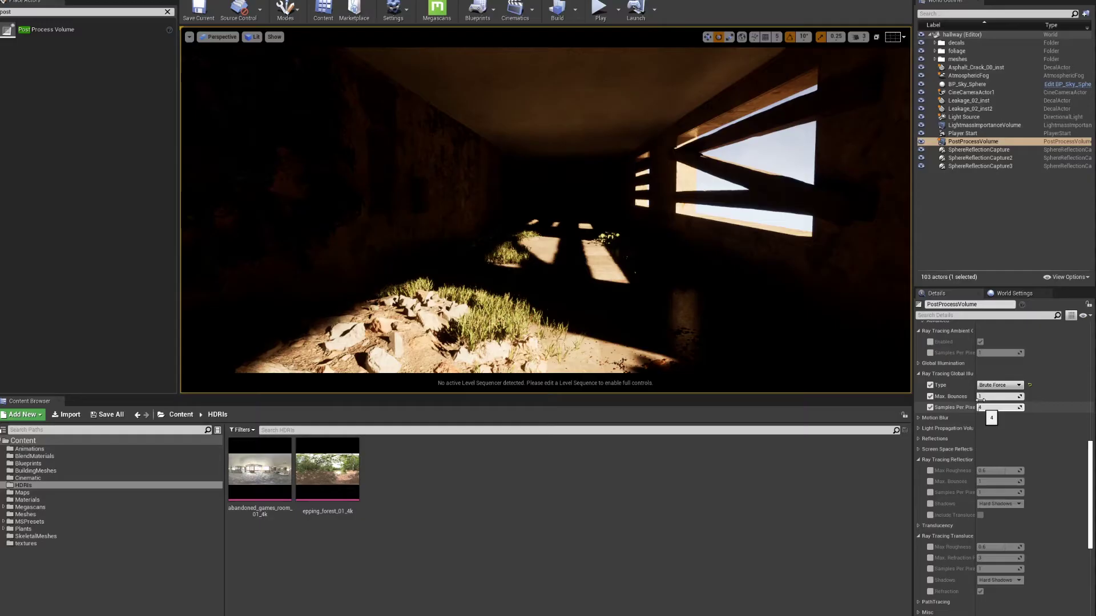
{"action": "key", "text": "Return"}
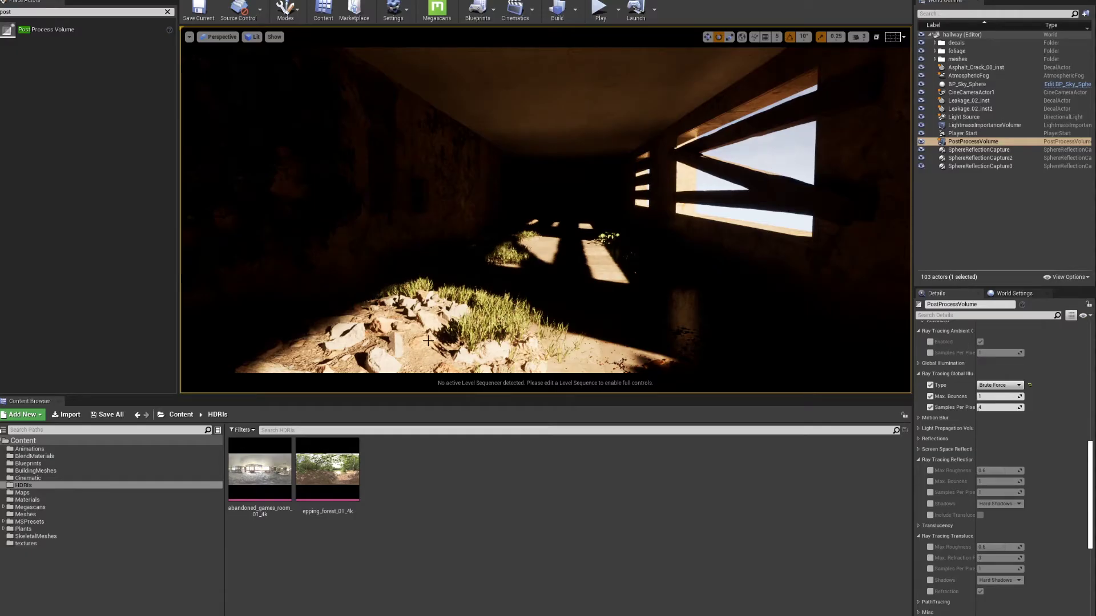
{"action": "left_click", "coordinate": [987, 396]}
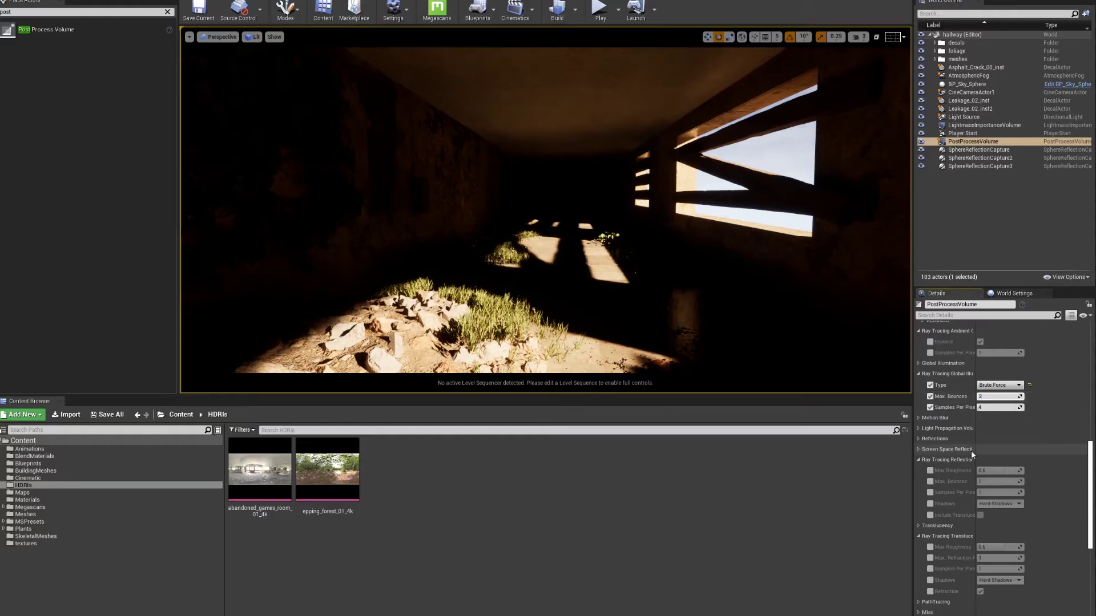
{"action": "key", "text": "Return"}
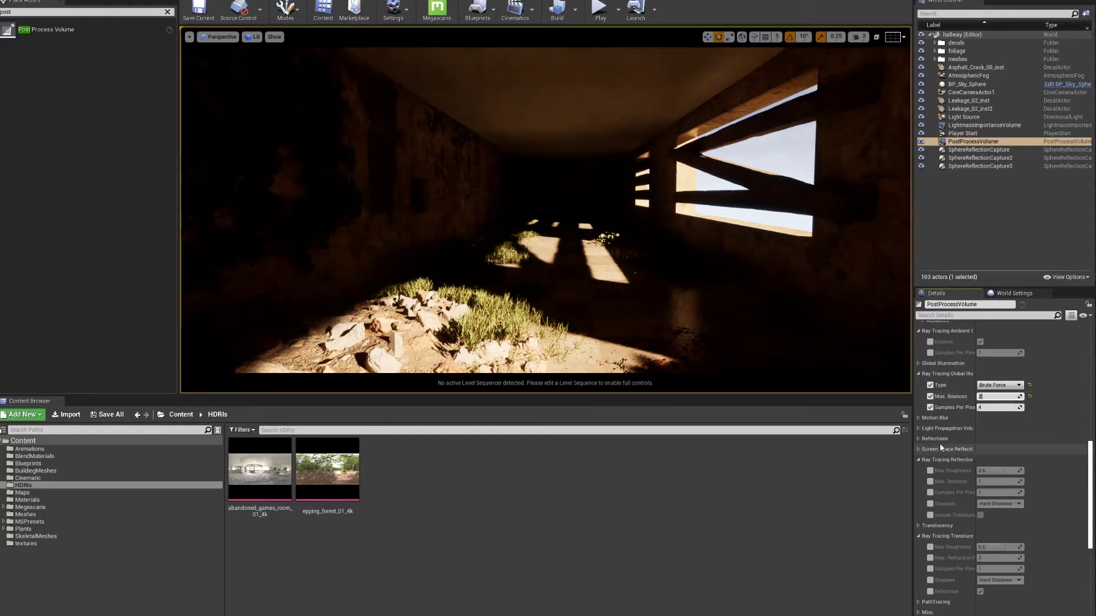
{"action": "type", "text": "4"}
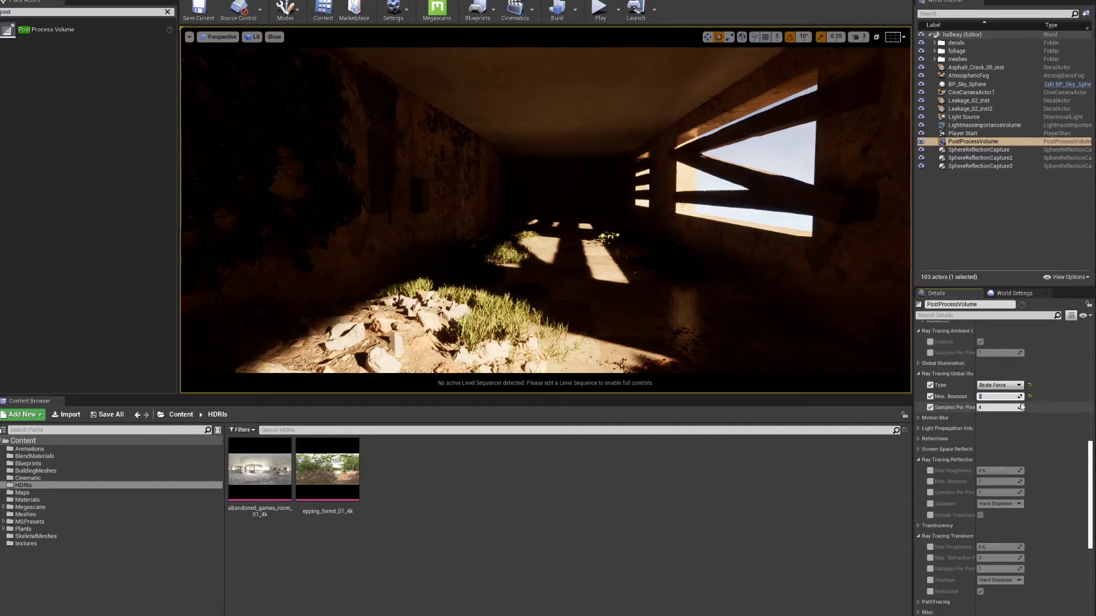
{"action": "left_click", "coordinate": [980, 396]}
Set the intensity of the directional Light Source to 100 lux
{"action": "left_click", "coordinate": [964, 117]}
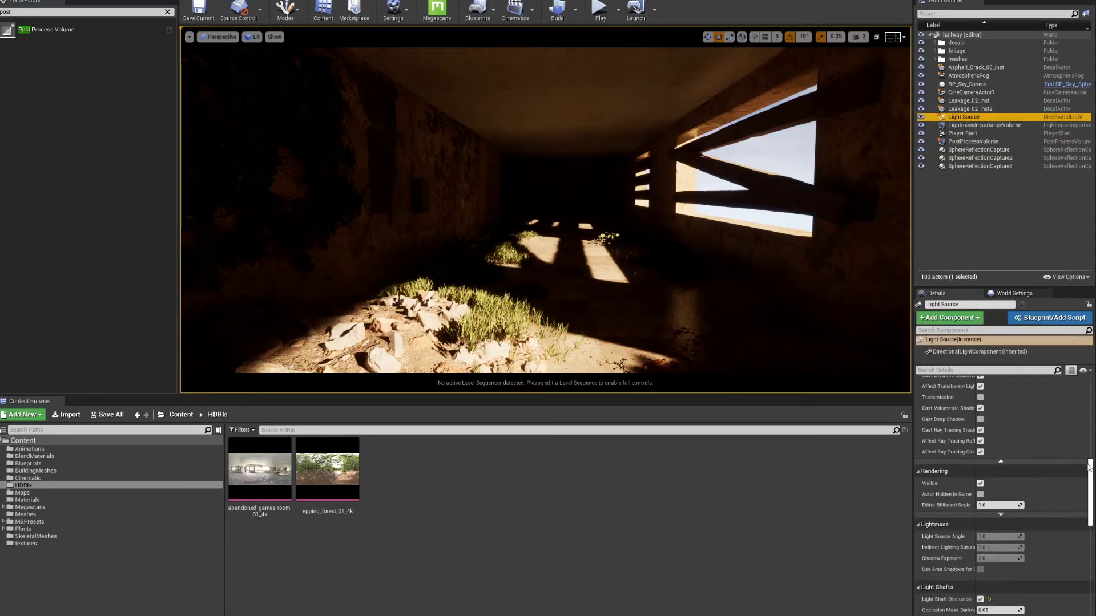
{"action": "left_click_drag", "start_coordinate": [1088, 465], "coordinate": [1086, 372]}
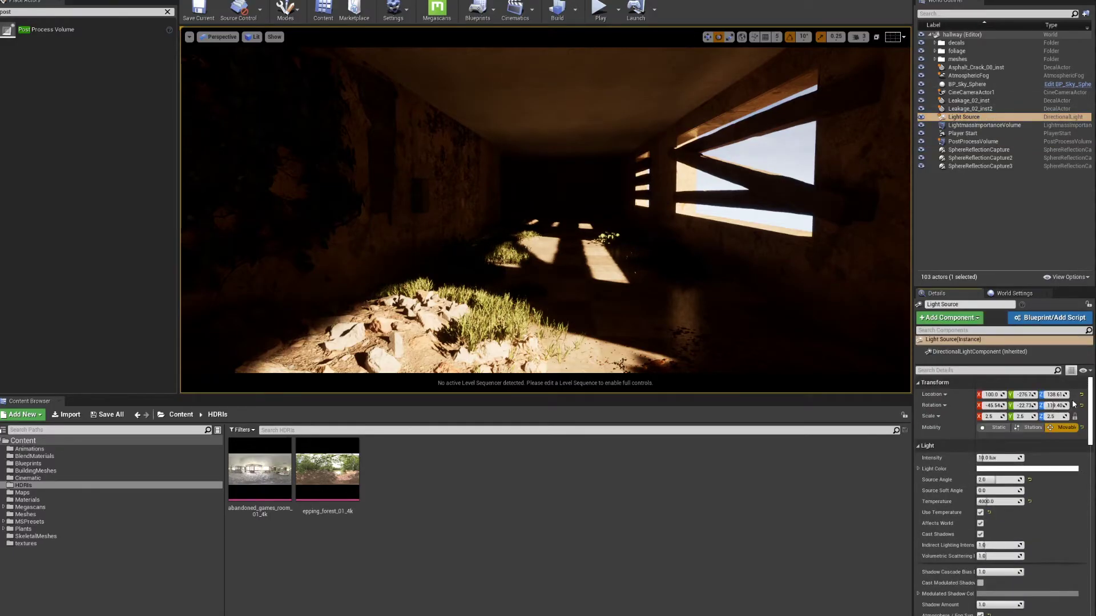
{"action": "left_click", "coordinate": [1005, 458]}
{"action": "type", "text": "1"}
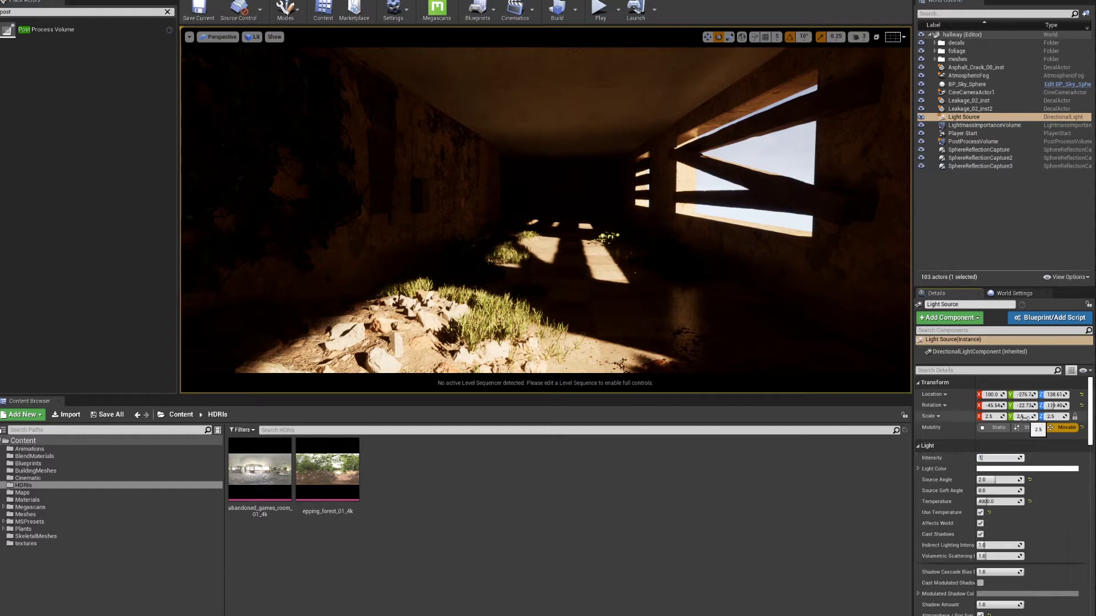
{"action": "type", "text": "00"}
{"action": "key", "text": "Return"}
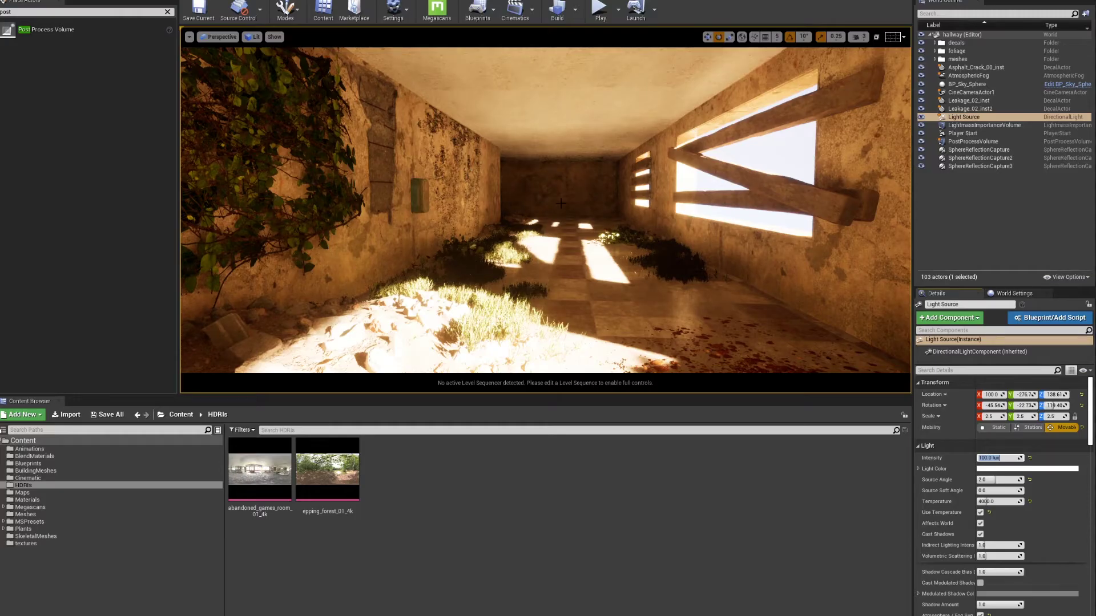
{"action": "right_click_drag", "start_coordinate": [545, 210], "coordinate": [559, 192]}
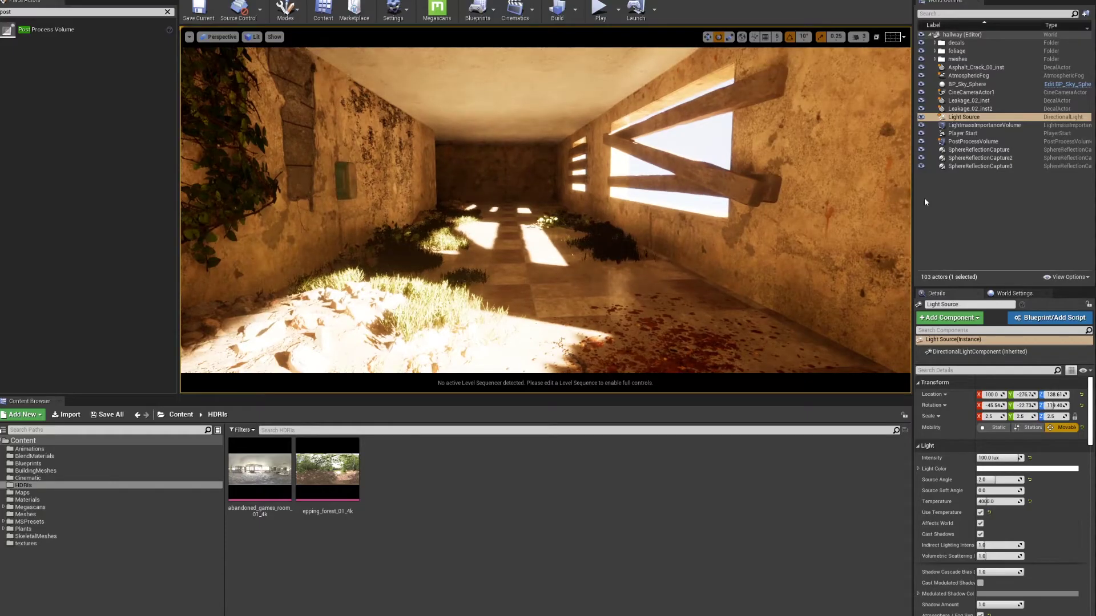
Reset the Post Process Volume's Ray Tracing Global Illumination Max. Bounces to its default of 1
{"action": "left_click", "coordinate": [974, 141]}
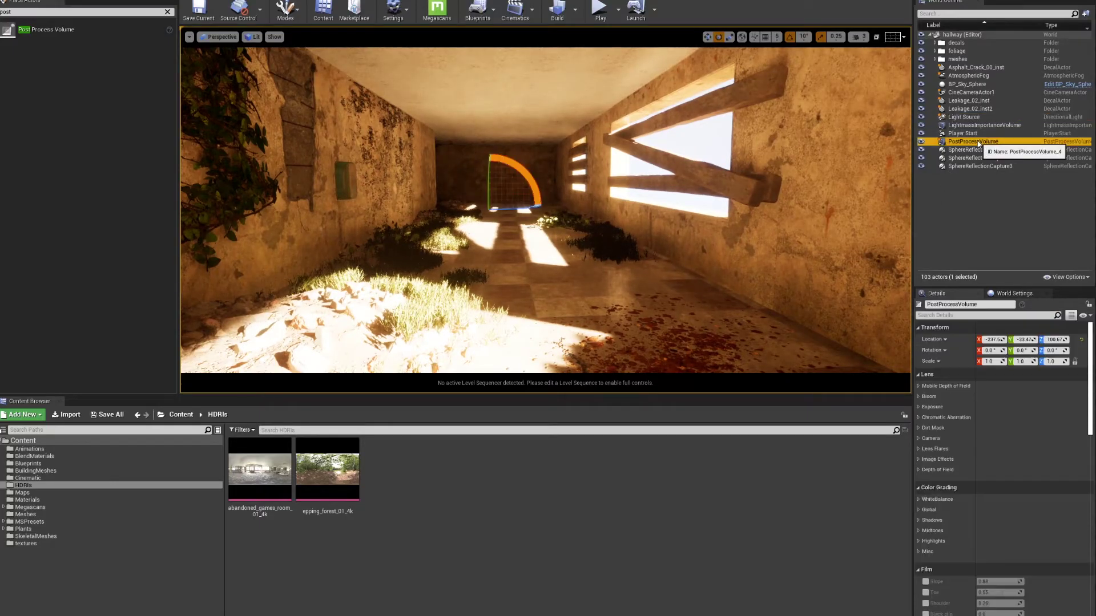
{"action": "scroll", "coordinate": [1027, 514], "scroll_direction": "down", "scroll_amount": 8}
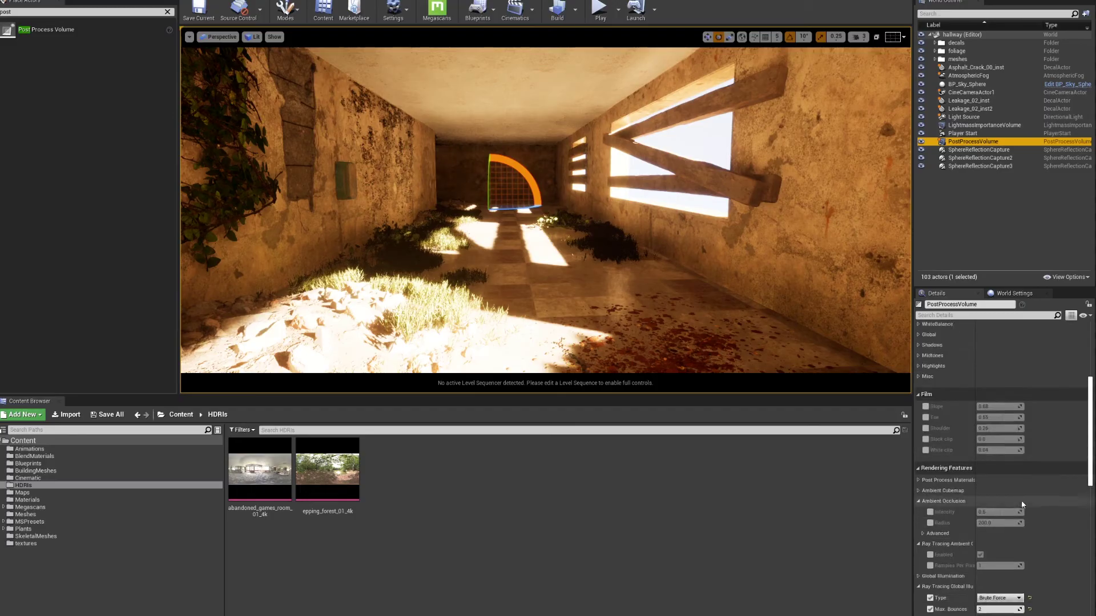
{"action": "right_click_drag", "start_coordinate": [703, 303], "coordinate": [635, 261]}
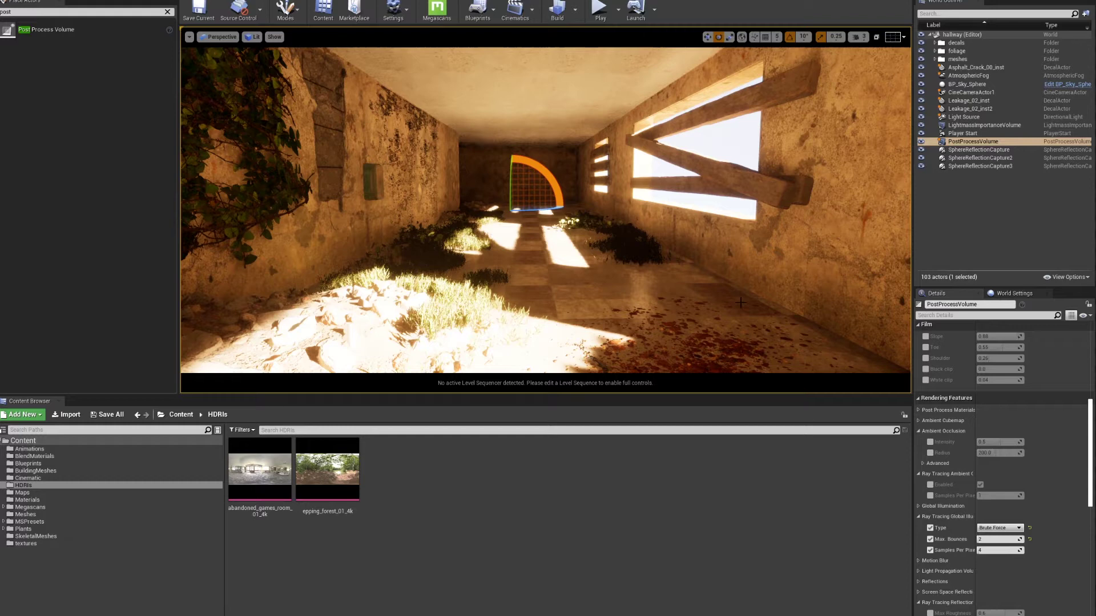
{"action": "mouse_move", "coordinate": [1091, 427]}
{"action": "left_mouse_down"}
{"action": "mouse_move", "coordinate": [1083, 342]}
{"action": "mouse_move", "coordinate": [1089, 444]}
{"action": "left_mouse_up"}
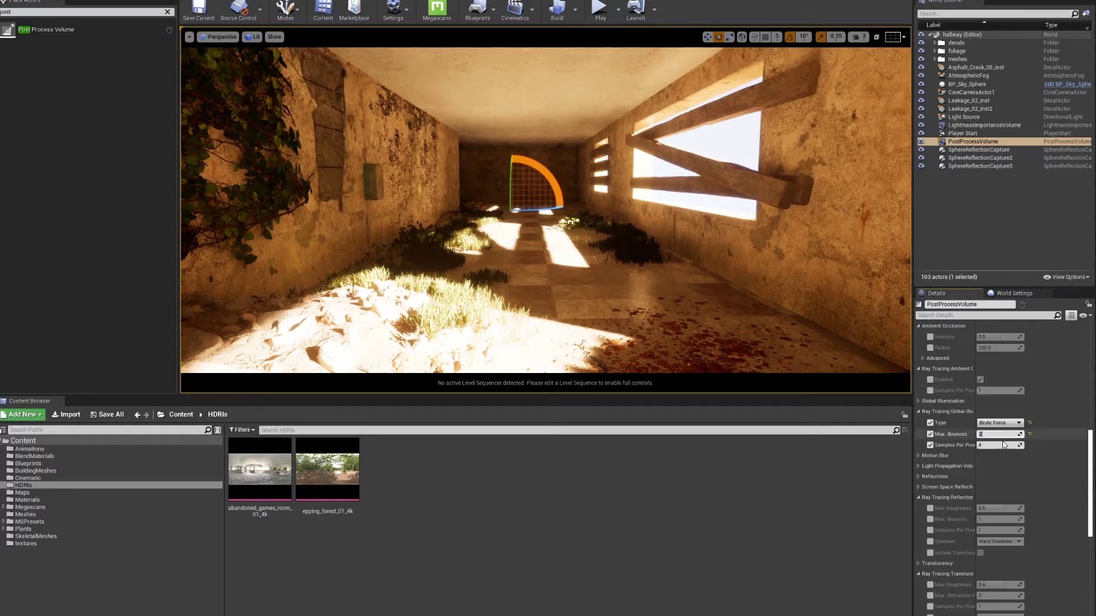
{"action": "left_click", "coordinate": [1029, 433]}
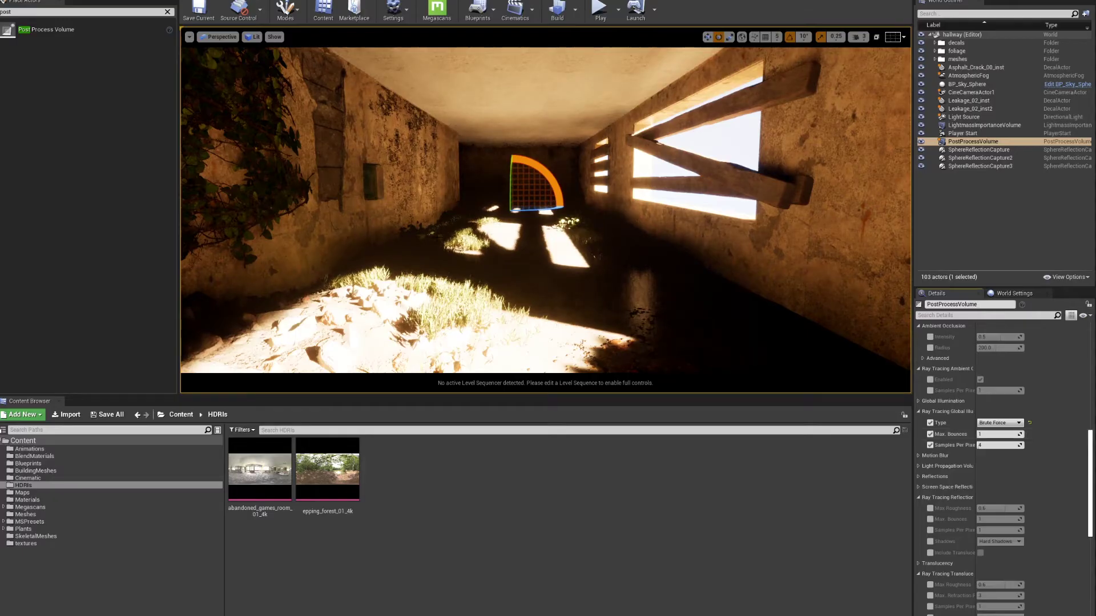
{"action": "right_click_drag", "start_coordinate": [545, 210], "coordinate": [533, 206]}
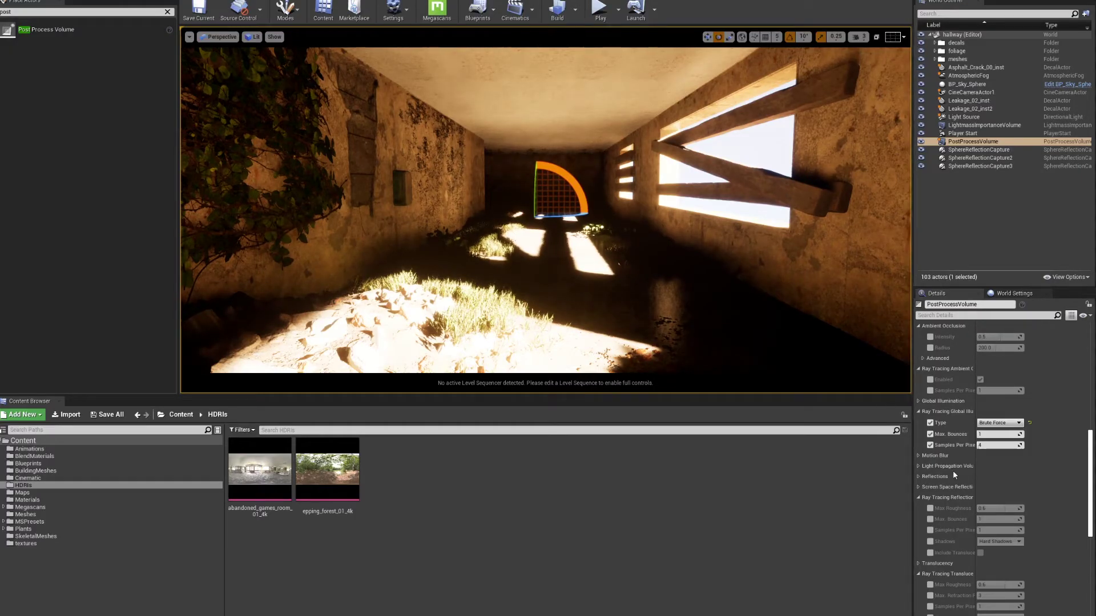
Try Ray Tracing Global Illumination Samples Per Pixel at 8 and 16, and deselect the volume to judge the noise in the hallway
{"action": "left_click", "coordinate": [998, 446]}
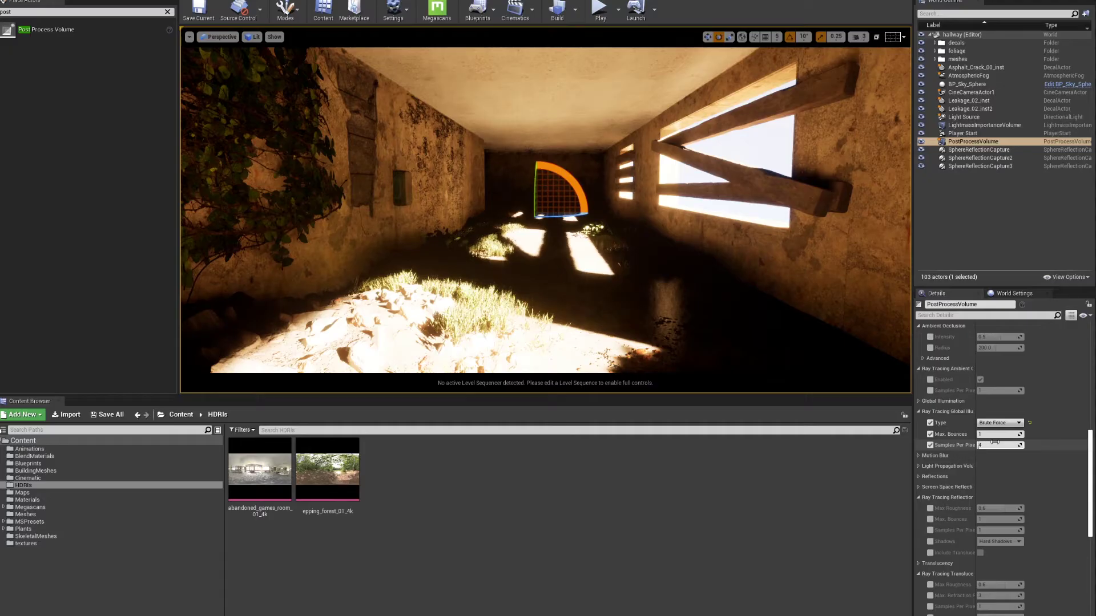
{"action": "double_click", "coordinate": [996, 446]}
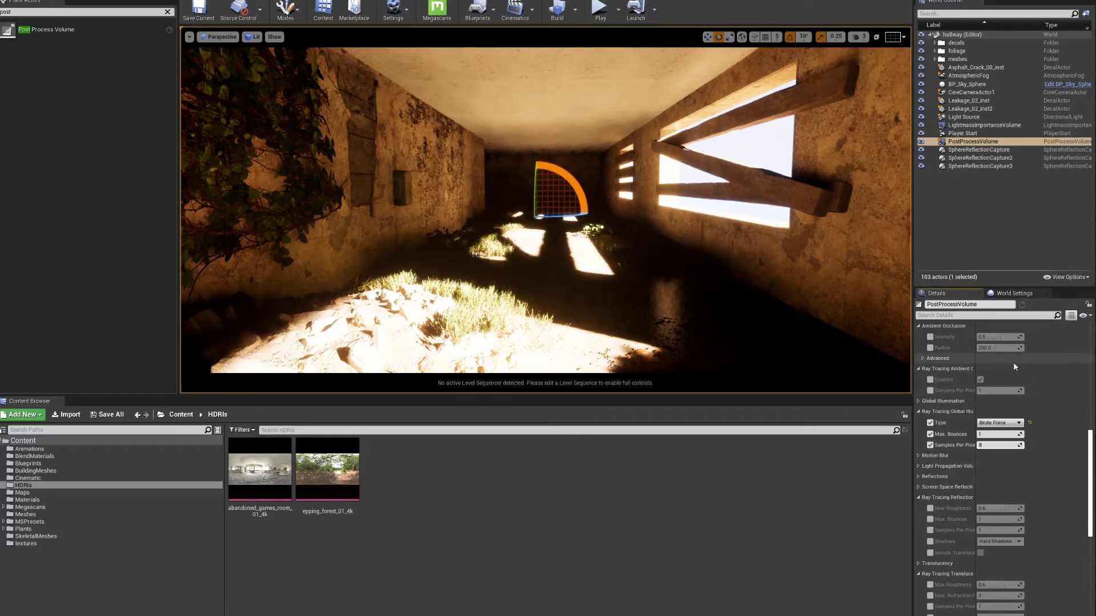
{"action": "key", "text": "Return"}
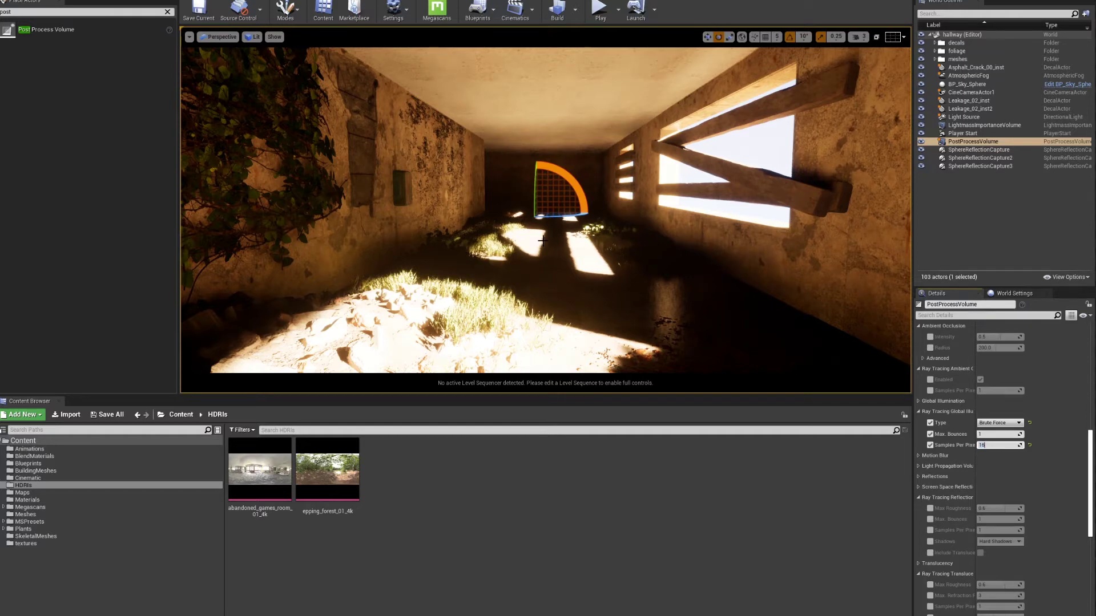
{"action": "key", "text": "Escape"}
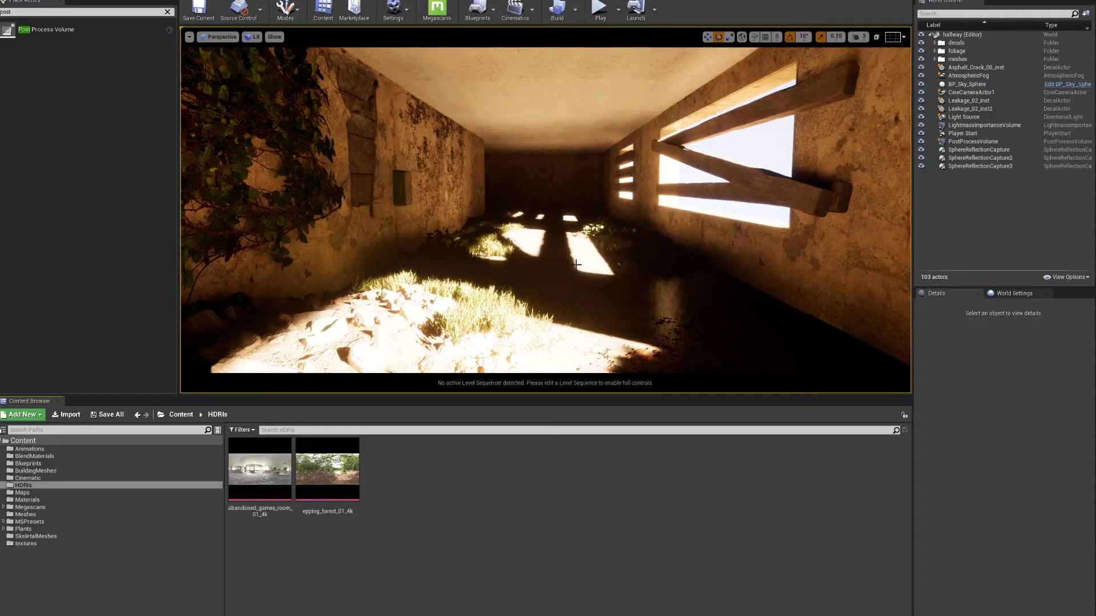
{"action": "right_click_drag", "start_coordinate": [576, 265], "coordinate": [568, 238]}
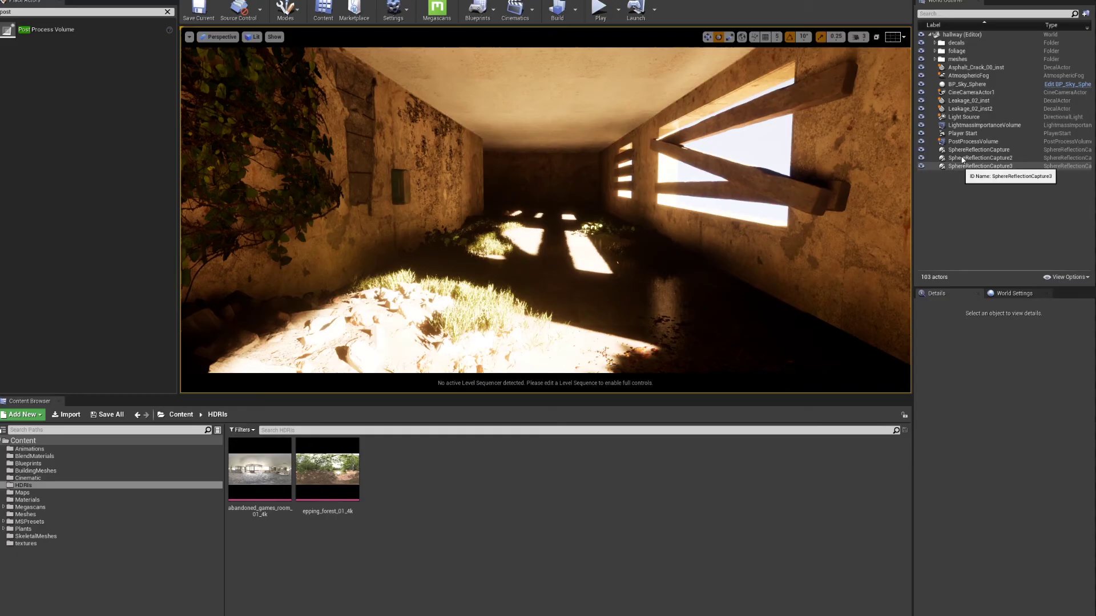
Switch the Post Process Volume's Ray Tracing Global Illumination type to Final Gather and reset Samples Per Pixel to its default of 4
{"action": "left_click", "coordinate": [977, 142]}
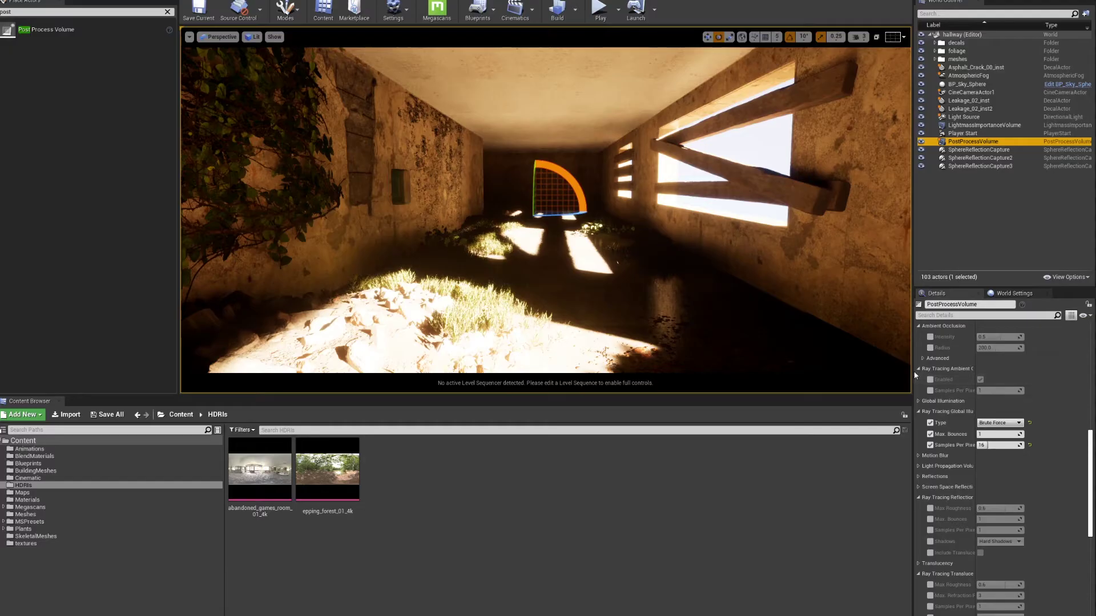
{"action": "left_click", "coordinate": [998, 423]}
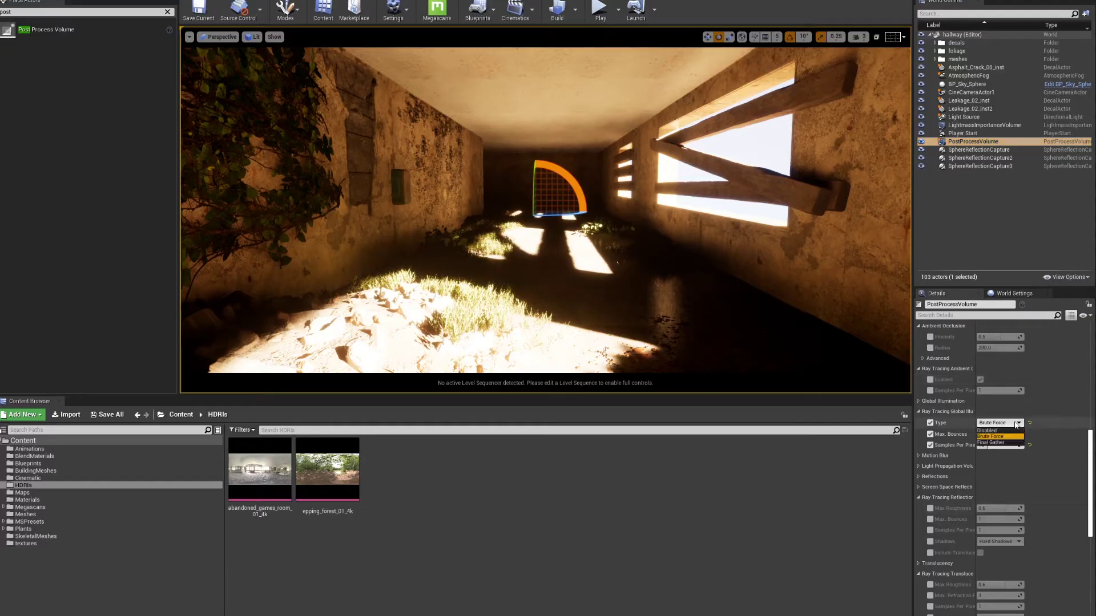
{"action": "left_click", "coordinate": [991, 443]}
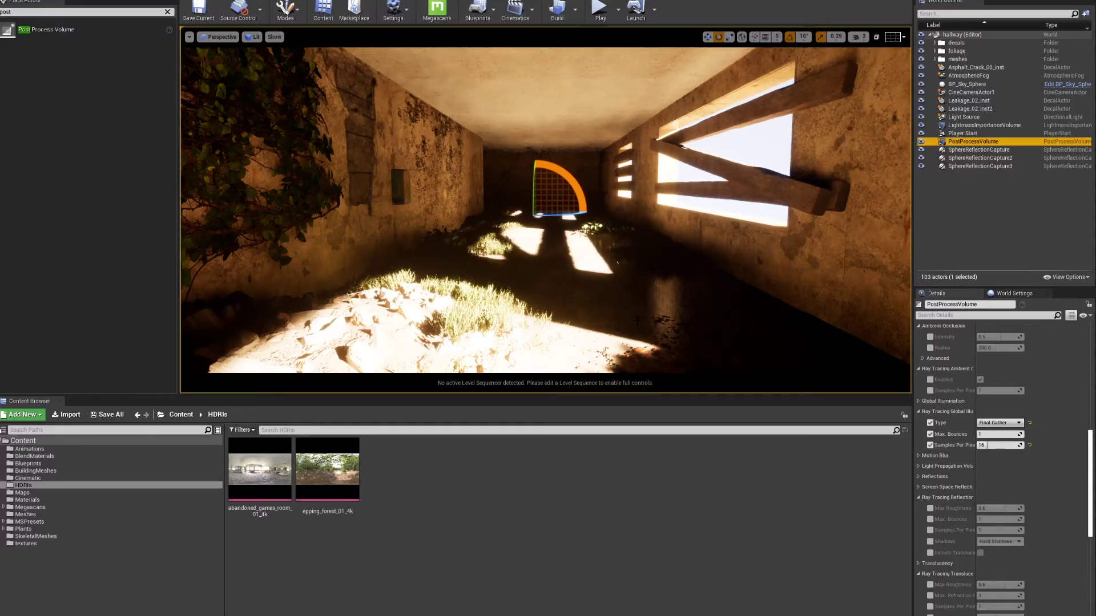
{"action": "left_click", "coordinate": [1029, 445]}
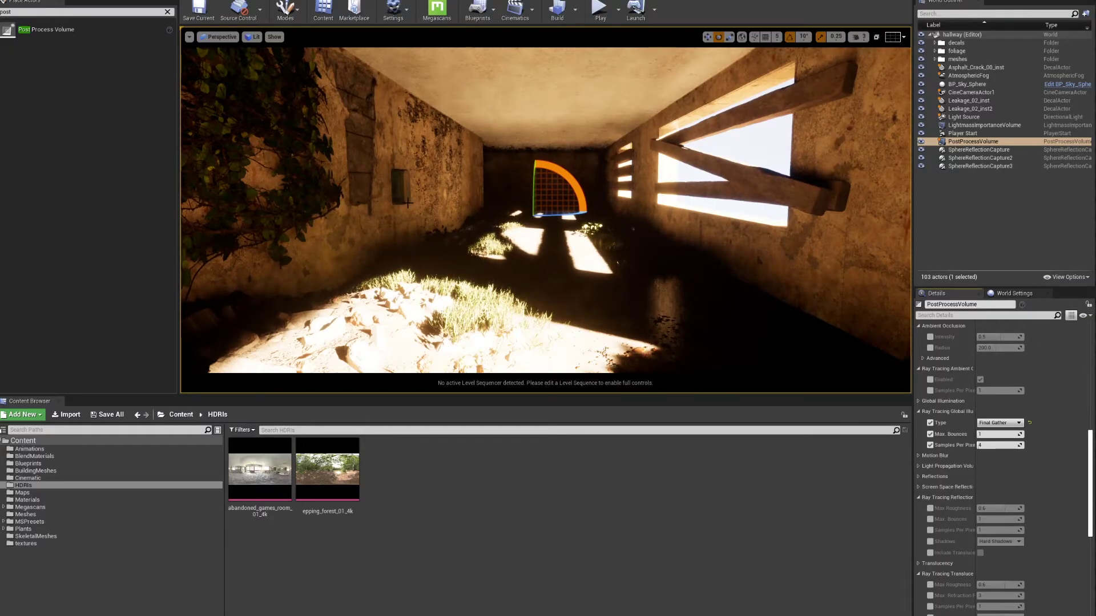
{"action": "right_click_drag", "start_coordinate": [693, 282], "coordinate": [822, 285]}
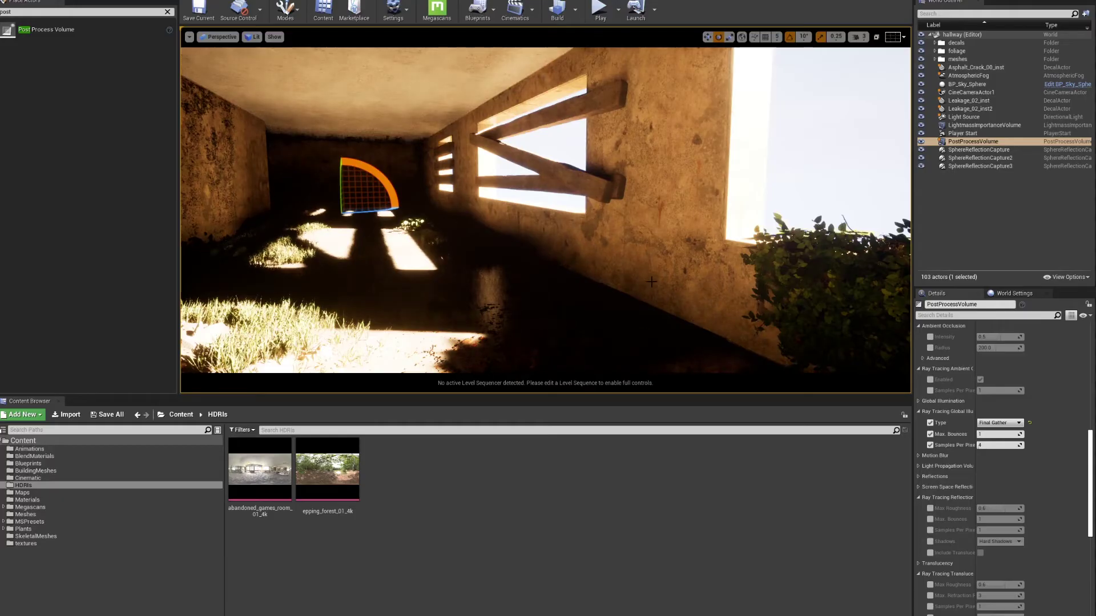
{"action": "right_click_drag", "start_coordinate": [644, 287], "coordinate": [695, 316]}
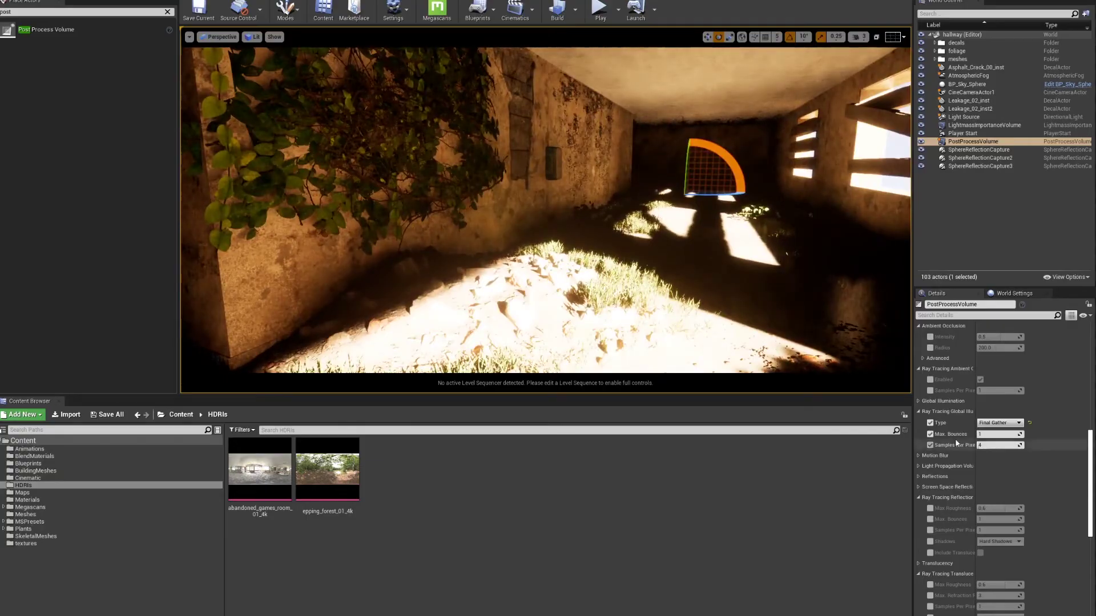
Try Max. Bounces at 16 with Final Gather, check the hallway, and reset the value to its default of 1
{"action": "left_click", "coordinate": [996, 434]}
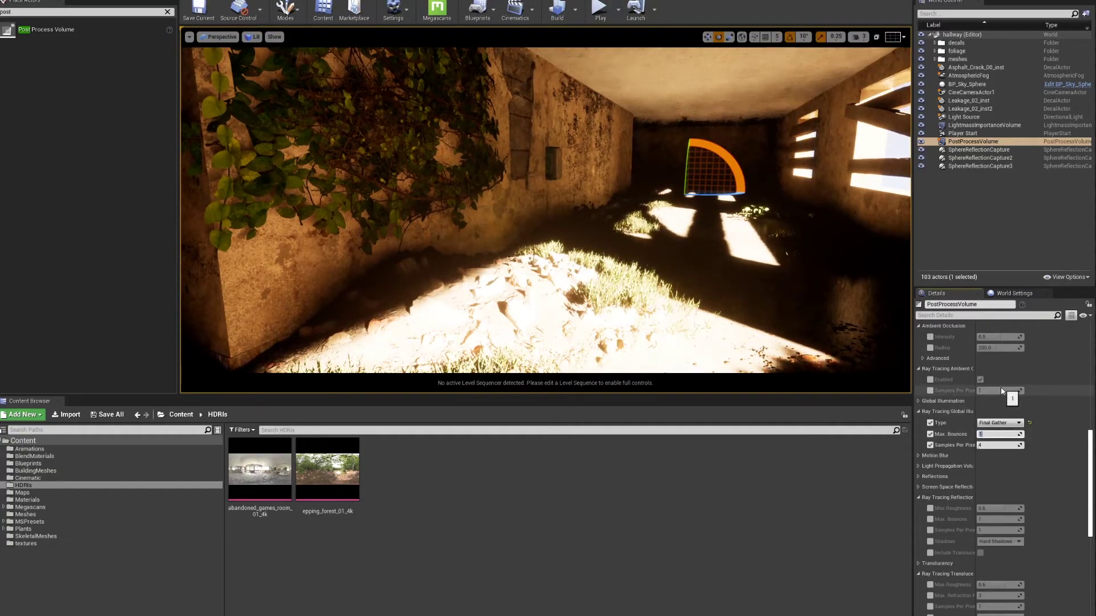
{"action": "type", "text": "16"}
{"action": "key", "text": "Return"}
{"action": "right_click_drag", "start_coordinate": [695, 257], "coordinate": [751, 245]}
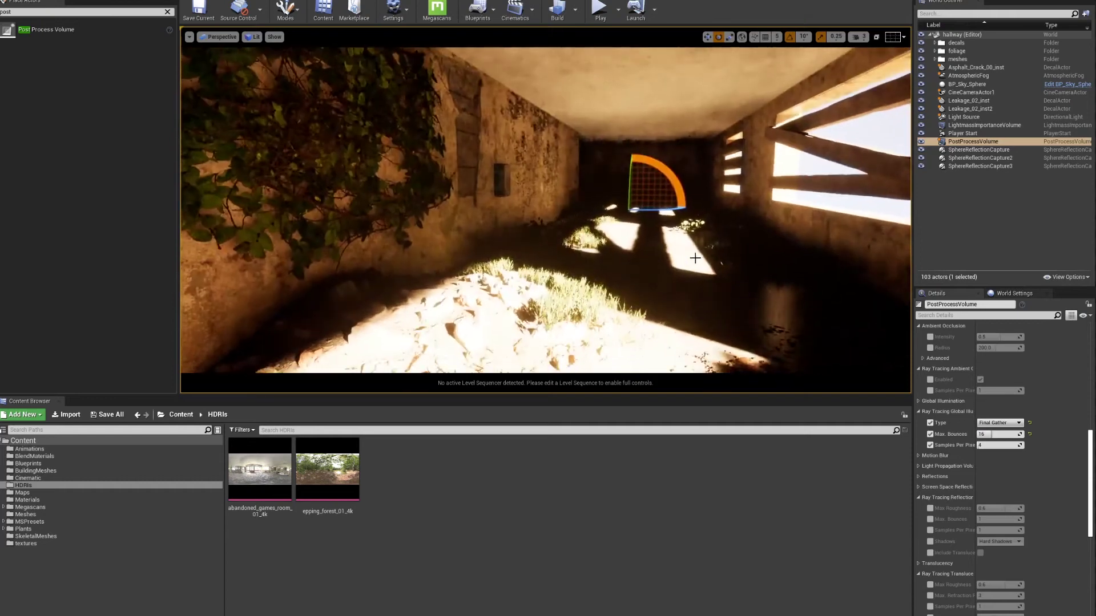
{"action": "left_click", "coordinate": [1029, 434]}
Raise the Final Gather Samples Per Pixel to 16 and on to 32, and check the hallway
{"action": "left_click", "coordinate": [999, 445]}
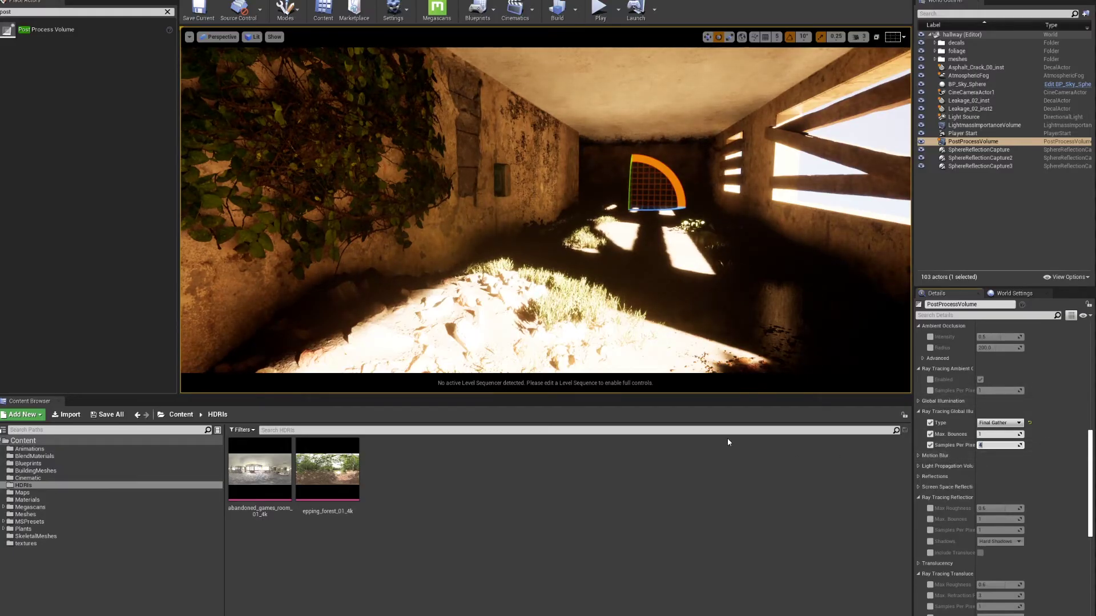
{"action": "type", "text": "16"}
{"action": "key", "text": "Return"}
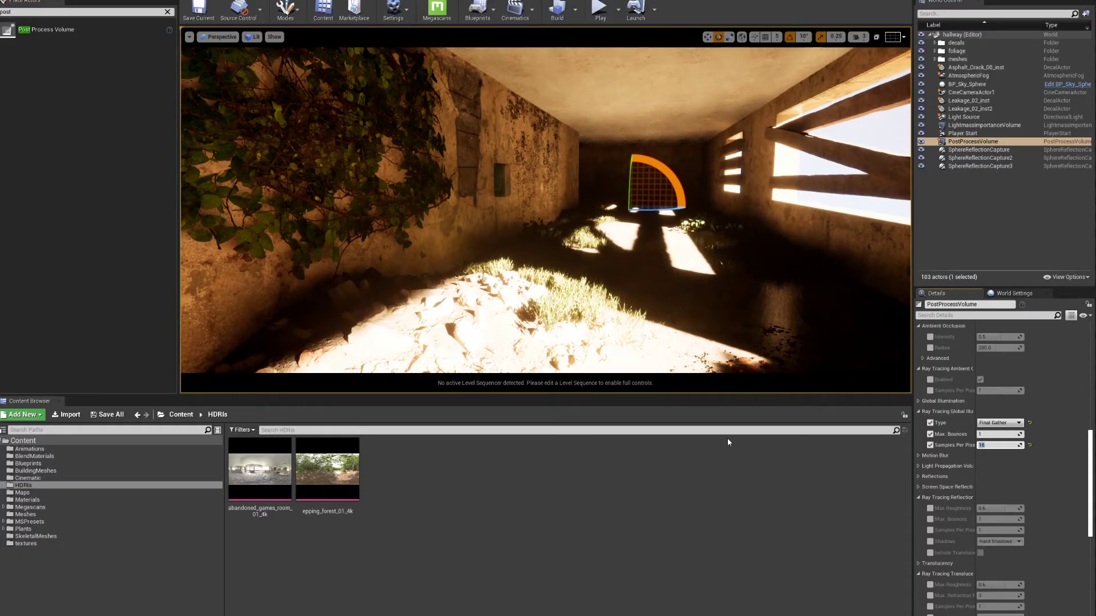
{"action": "type", "text": "32"}
{"action": "key", "text": "Return"}
{"action": "right_click_drag", "start_coordinate": [671, 276], "coordinate": [702, 287]}
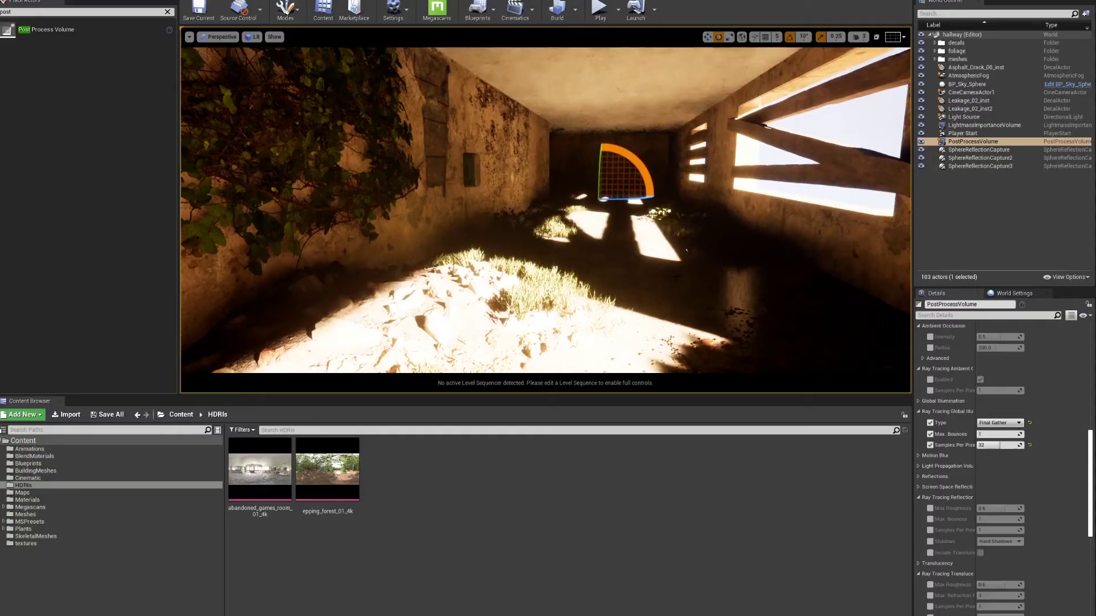
Try an intensity of 500 lux on the directional Light Source and look over the hallway from further back
{"action": "left_click", "coordinate": [963, 117]}
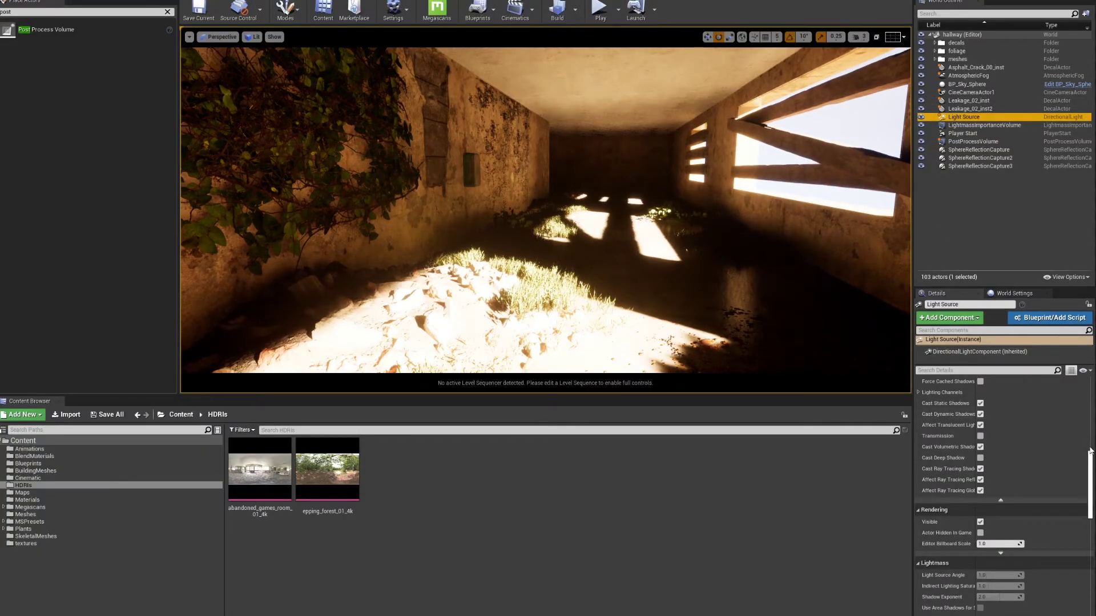
{"action": "scroll", "coordinate": [1078, 398], "scroll_direction": "up", "scroll_amount": 8}
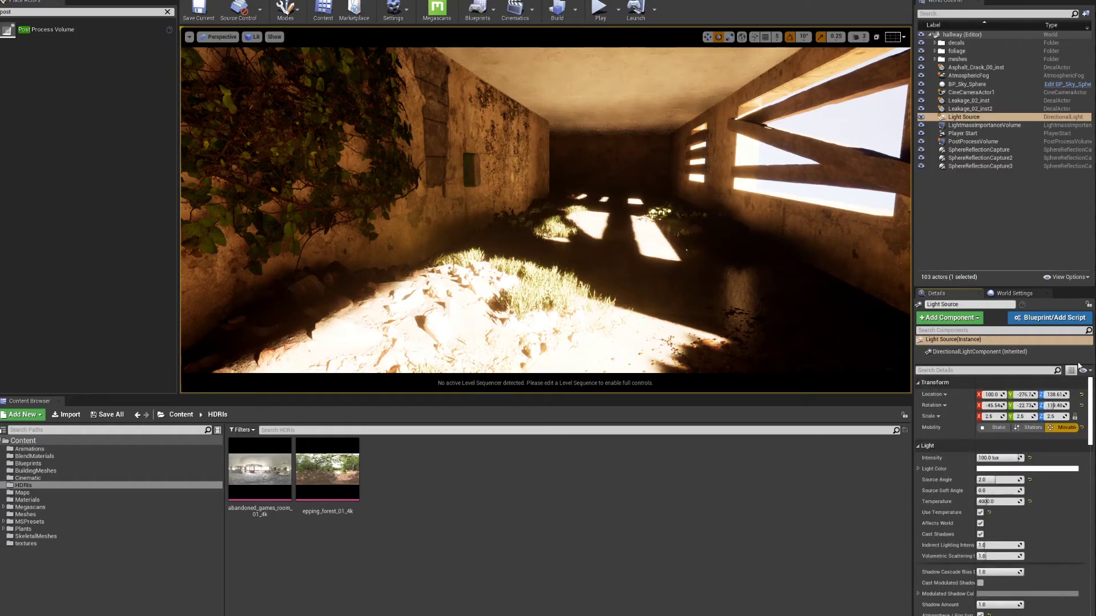
{"action": "left_click", "coordinate": [1004, 458]}
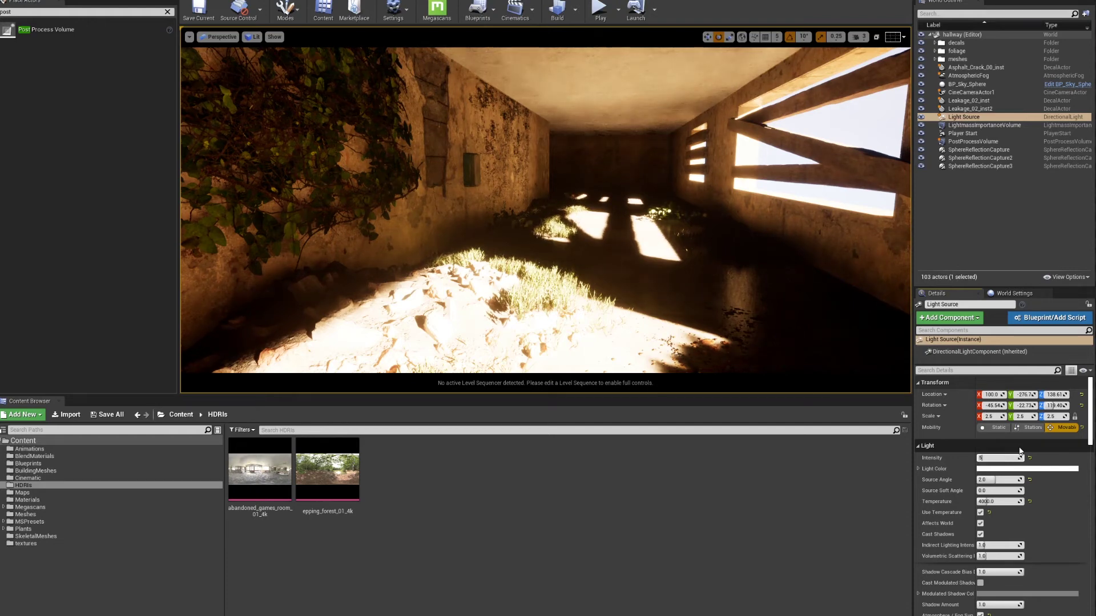
{"action": "key", "text": "Return"}
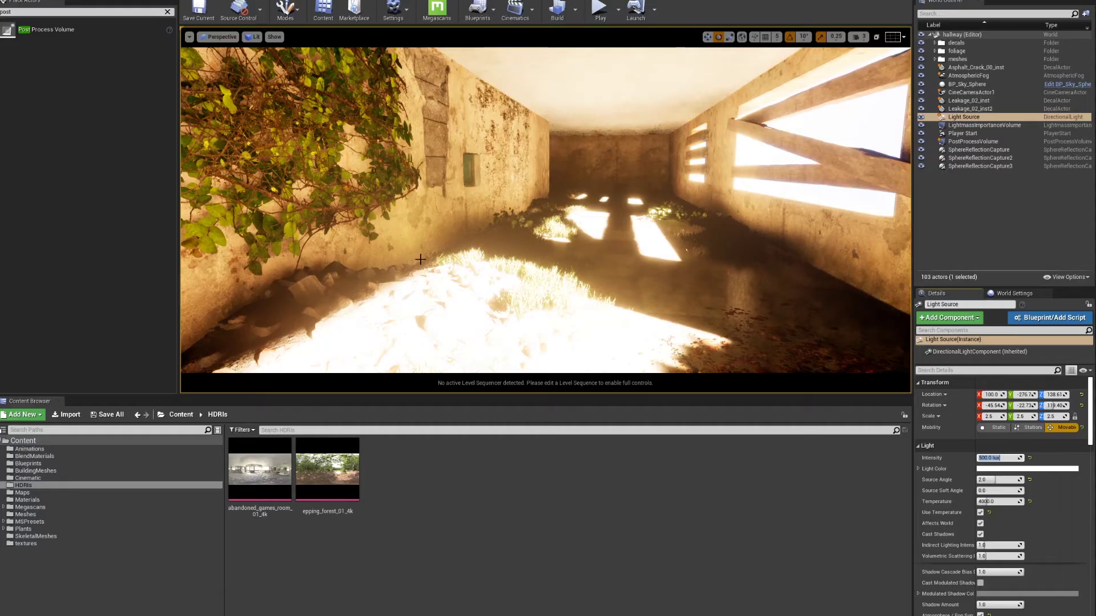
{"action": "mouse_move", "coordinate": [628, 239]}
{"action": "right_mouse_down"}
{"action": "mouse_move", "coordinate": [560, 299]}
{"action": "mouse_move", "coordinate": [567, 306]}
{"action": "mouse_move", "coordinate": [625, 239]}
{"action": "right_mouse_up"}
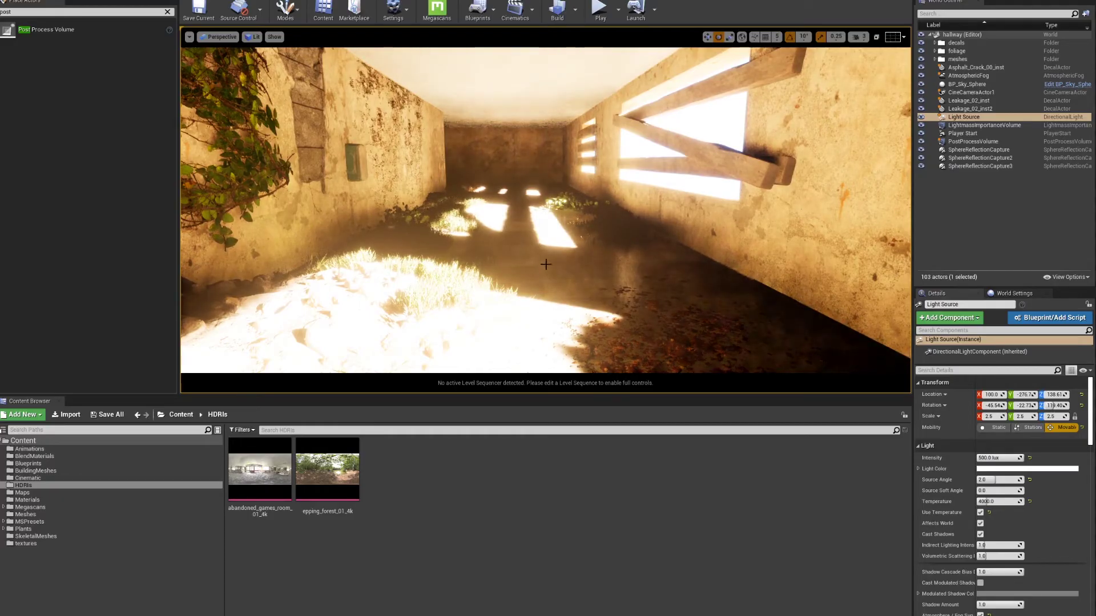
{"action": "key", "text": "s"}
{"action": "right_click_drag", "start_coordinate": [508, 255], "coordinate": [519, 293]}
{"action": "right_click_drag", "start_coordinate": [588, 232], "coordinate": [587, 205]}
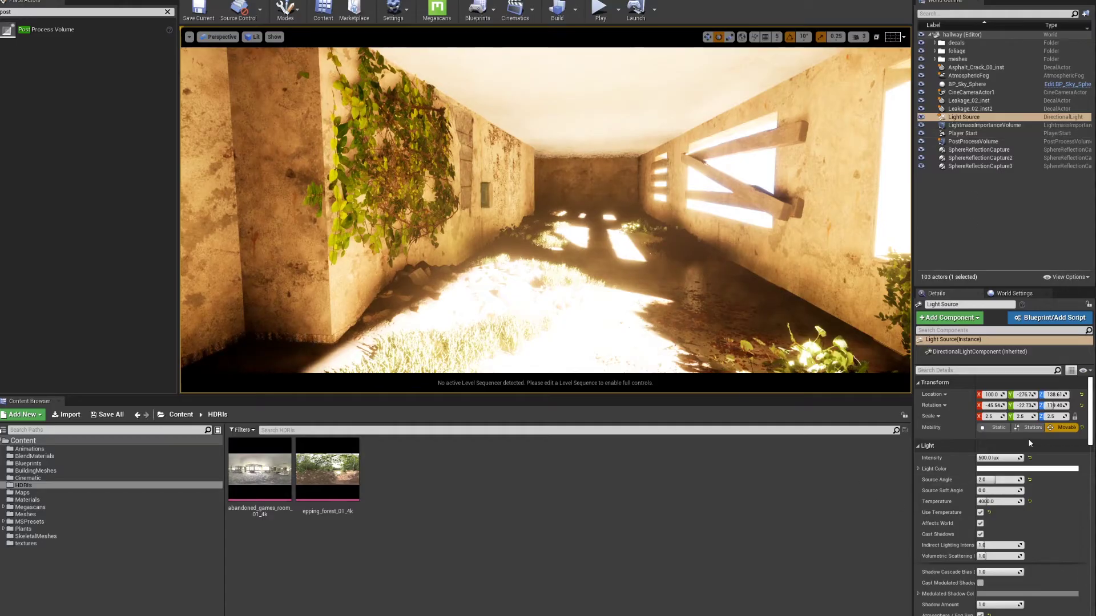
Return the intensity of the directional Light Source to 100 lux
{"action": "left_click", "coordinate": [1003, 458]}
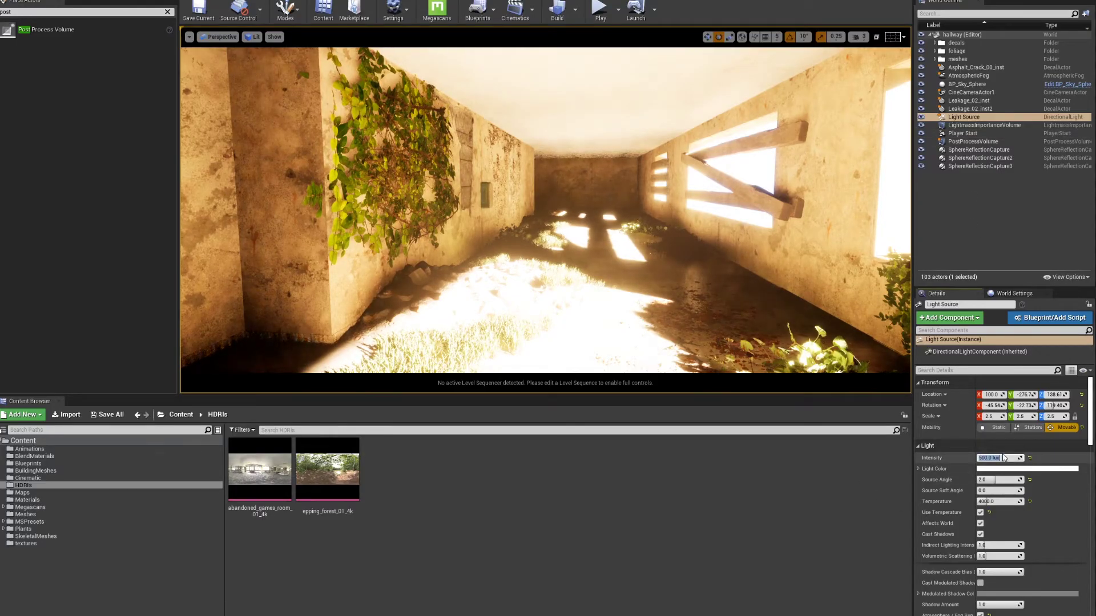
{"action": "type", "text": "100"}
{"action": "key", "text": "Return"}
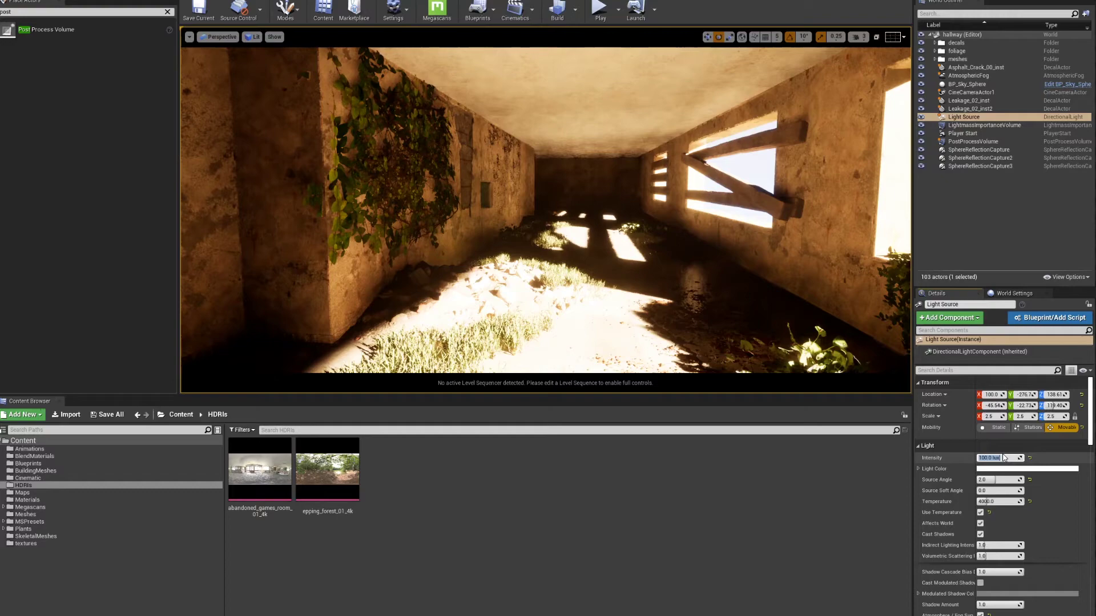
Lower the intensity of the directional Light Source to 50 lux and look over the window side of the hallway
{"action": "type", "text": "50"}
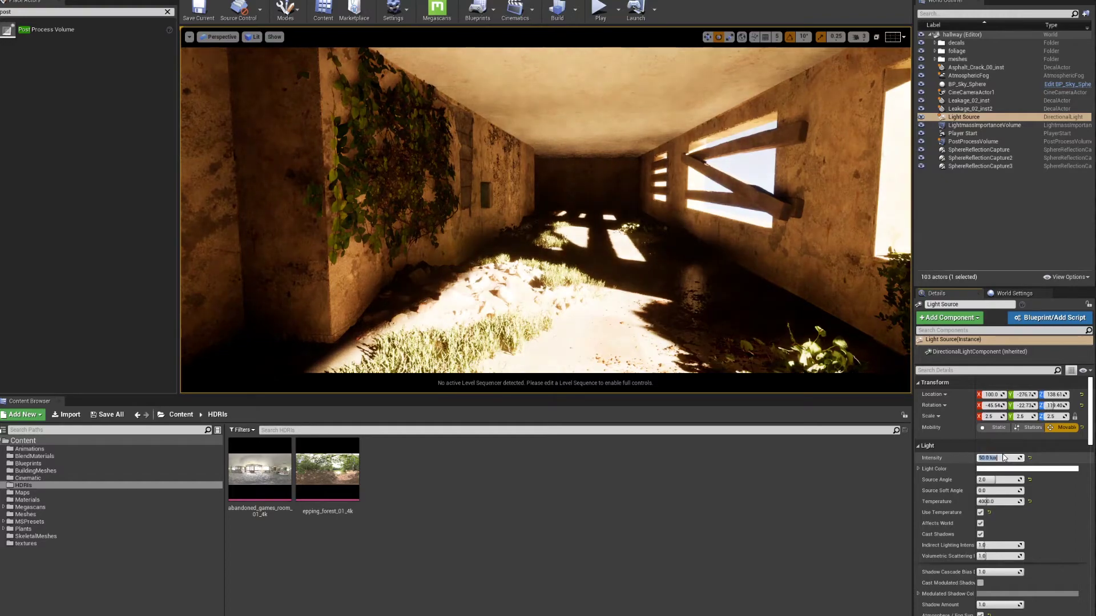
{"action": "key", "text": "Return"}
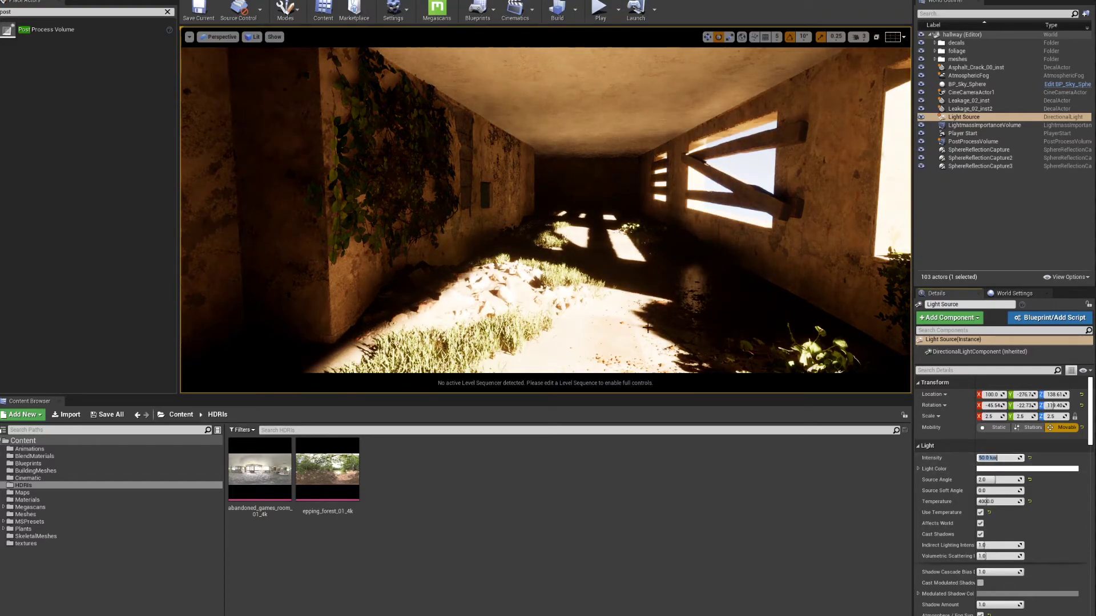
{"action": "right_click_drag", "start_coordinate": [647, 327], "coordinate": [673, 342]}
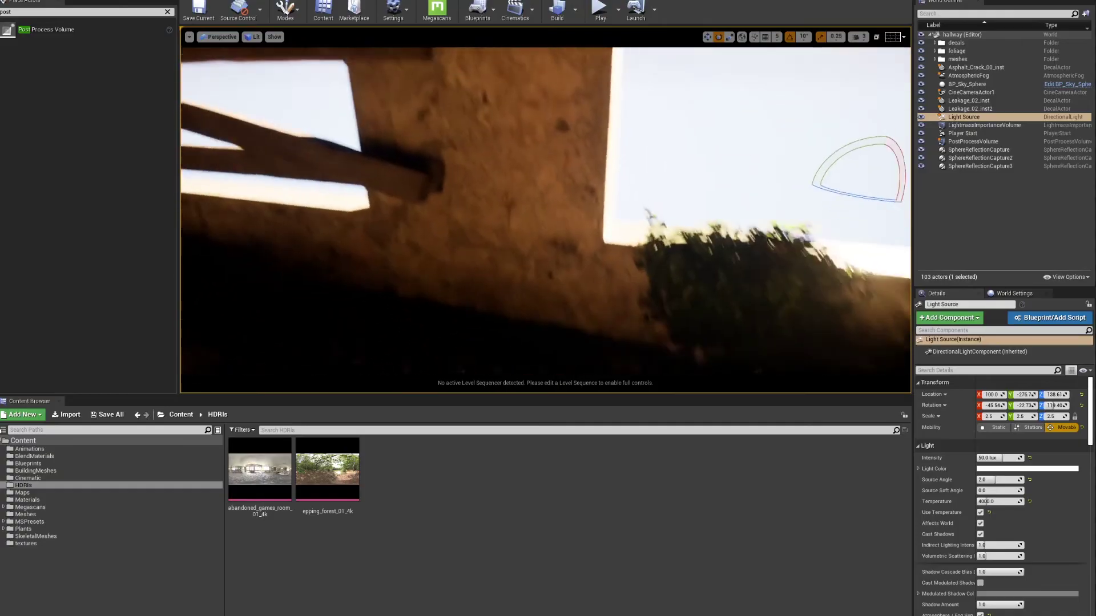
{"action": "right_click_drag", "start_coordinate": [691, 291], "coordinate": [716, 286]}
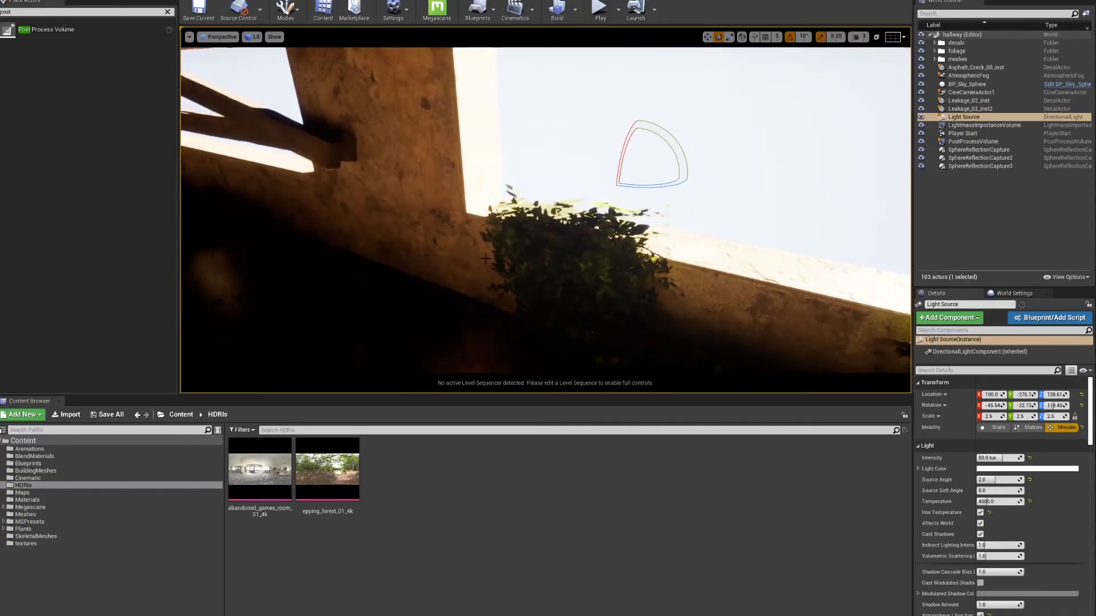
Clear the actor search and place a Rect Light from the lights on the hallway floor
{"action": "left_click", "coordinate": [167, 12]}
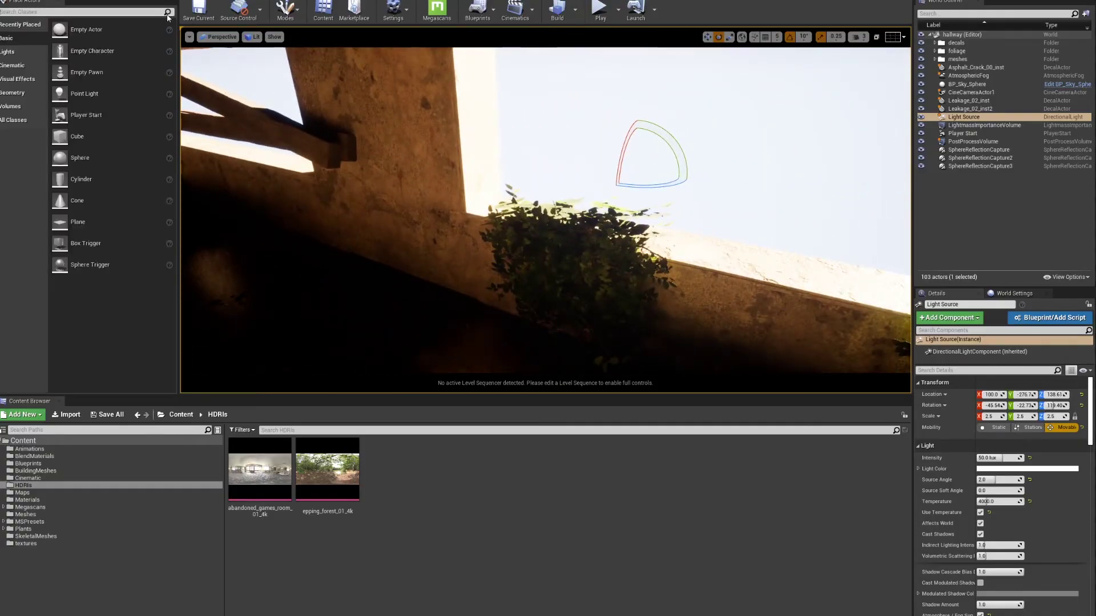
{"action": "left_click", "coordinate": [7, 51]}
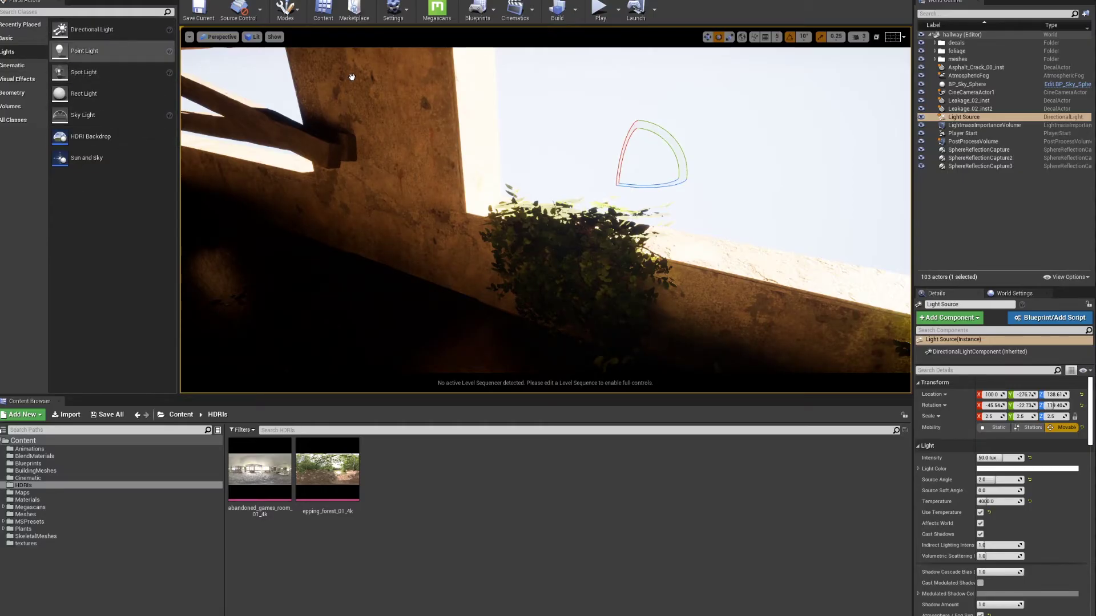
{"action": "right_click_drag", "start_coordinate": [350, 76], "coordinate": [359, 114]}
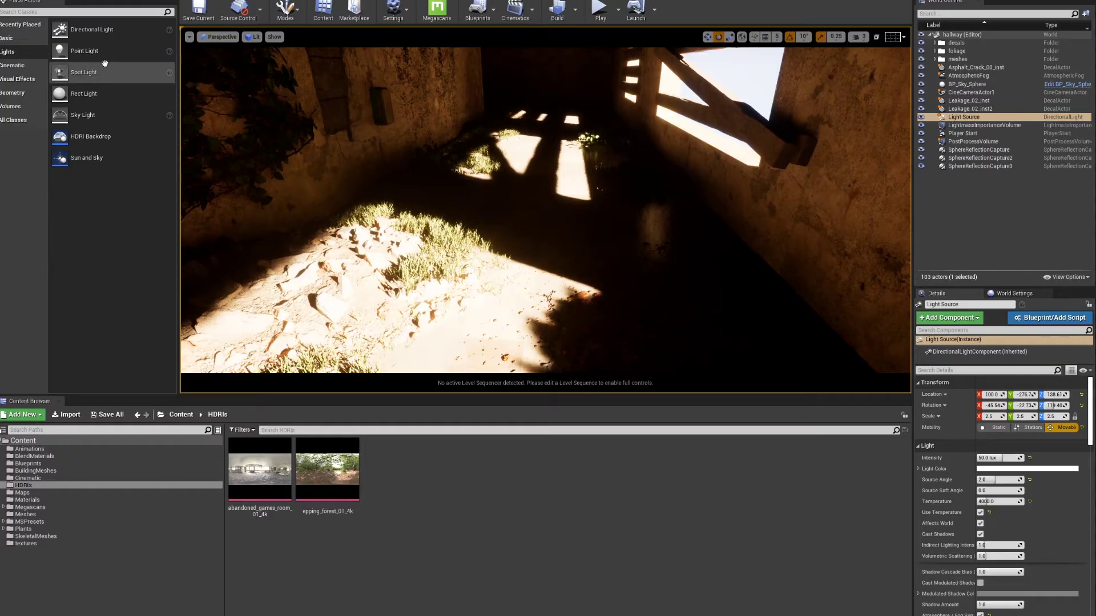
{"action": "right_click_drag", "start_coordinate": [469, 150], "coordinate": [508, 228]}
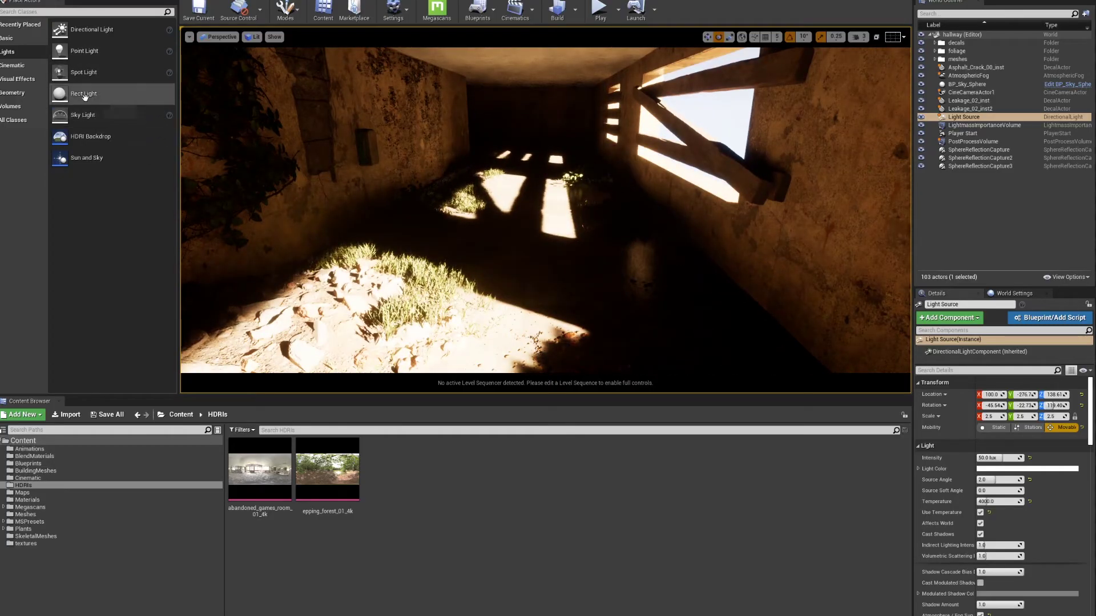
{"action": "left_click_drag", "start_coordinate": [84, 95], "coordinate": [519, 260]}
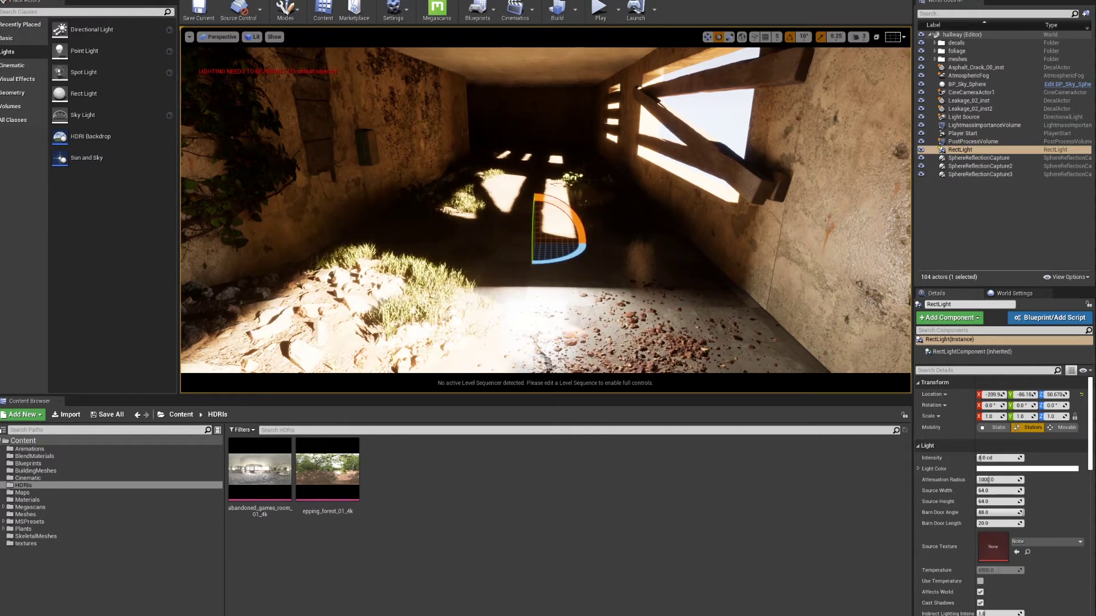
Turn off Game View so that the viewport shows the actor icons and light outlines
{"action": "left_click", "coordinate": [189, 37]}
{"action": "left_click", "coordinate": [191, 39]}
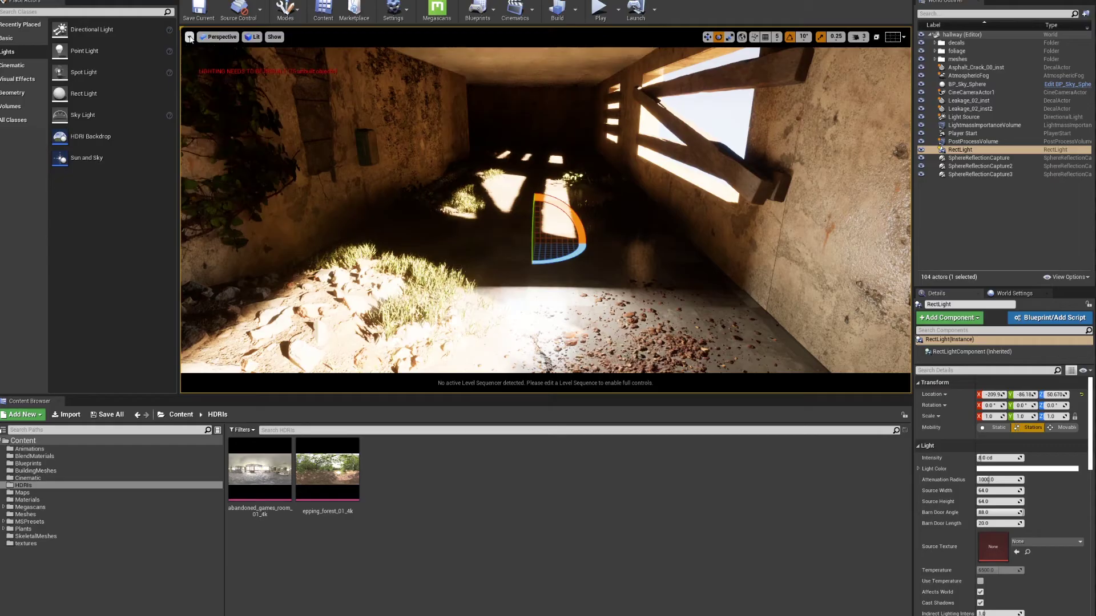
{"action": "left_click", "coordinate": [191, 37]}
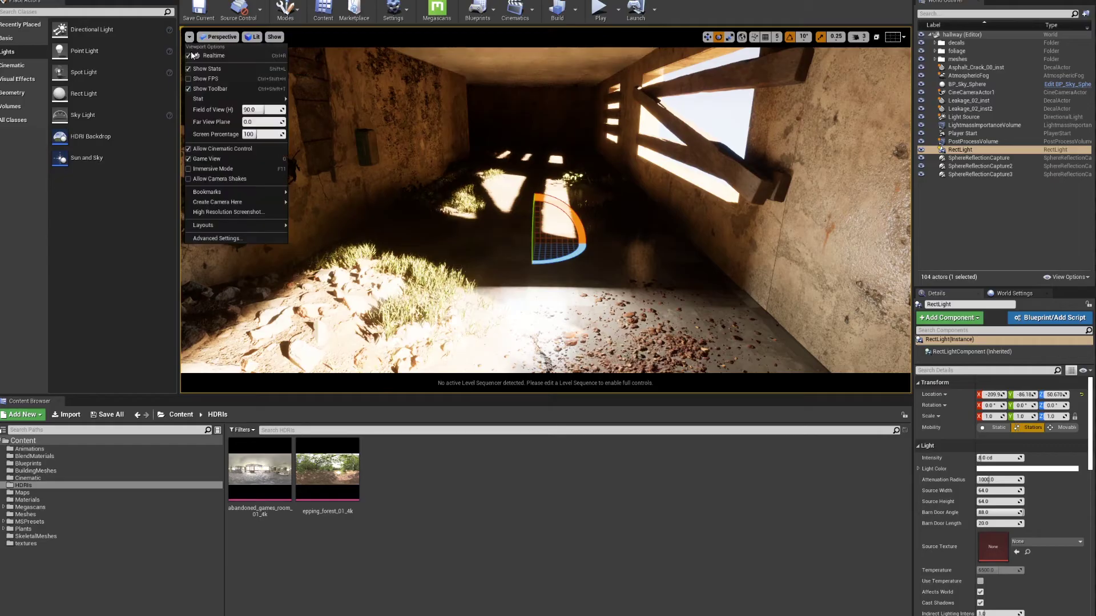
{"action": "left_click", "coordinate": [222, 160]}
Move the RectLight along the hallway to about X -39 and rotate it 90° about the Z axis
{"action": "right_click_drag", "start_coordinate": [430, 113], "coordinate": [494, 179]}
{"action": "key", "text": "w"}
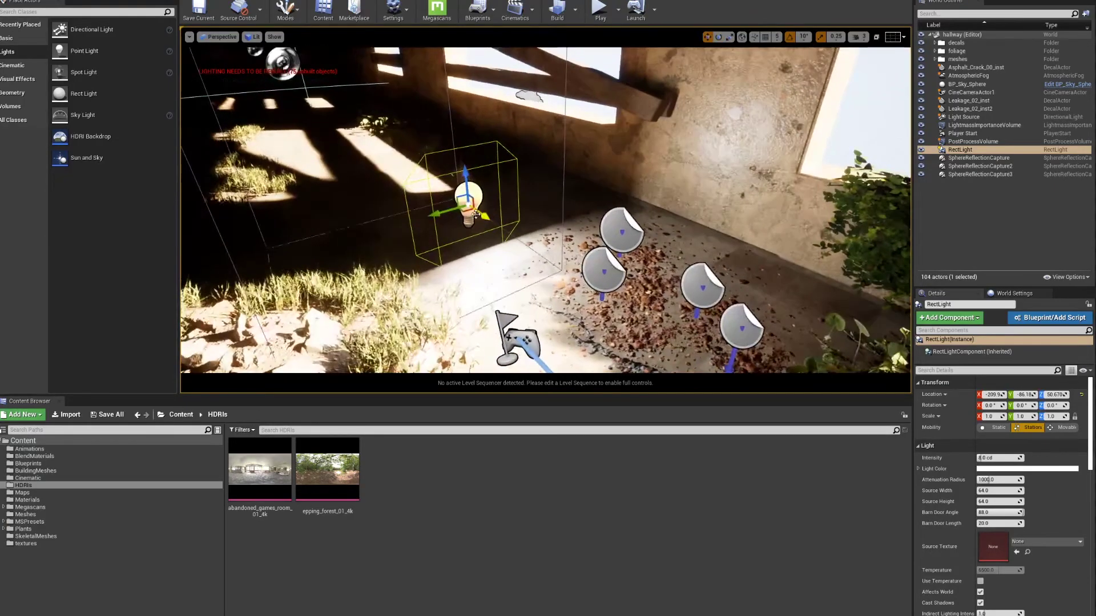
{"action": "left_click_drag", "start_coordinate": [484, 216], "coordinate": [619, 314]}
{"action": "right_click_drag", "start_coordinate": [619, 314], "coordinate": [742, 356]}
{"action": "key", "text": "e"}
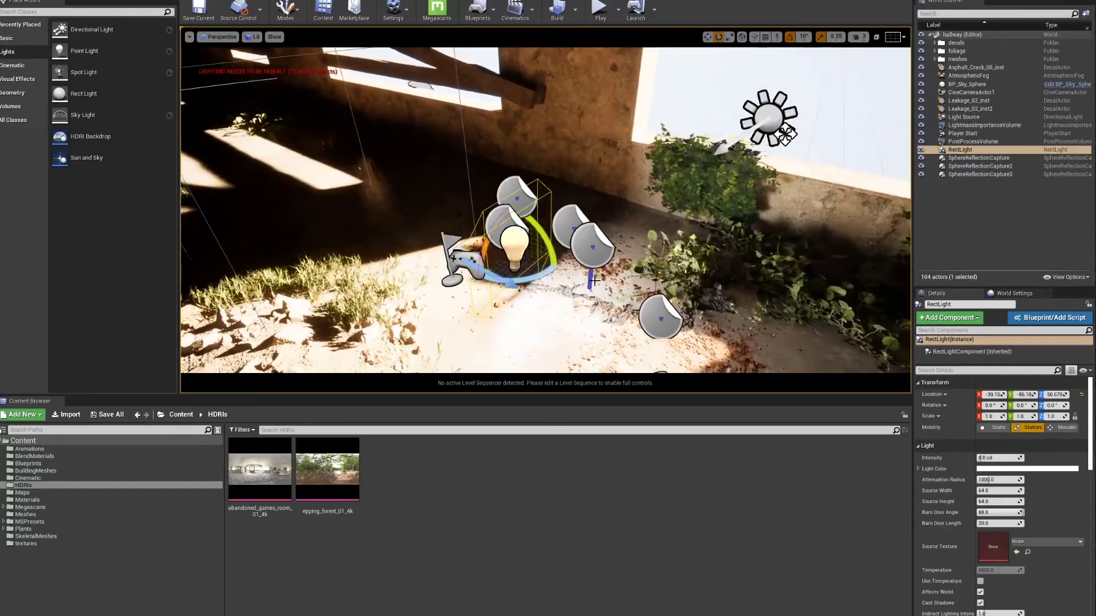
{"action": "left_click_drag", "start_coordinate": [536, 272], "coordinate": [465, 279]}
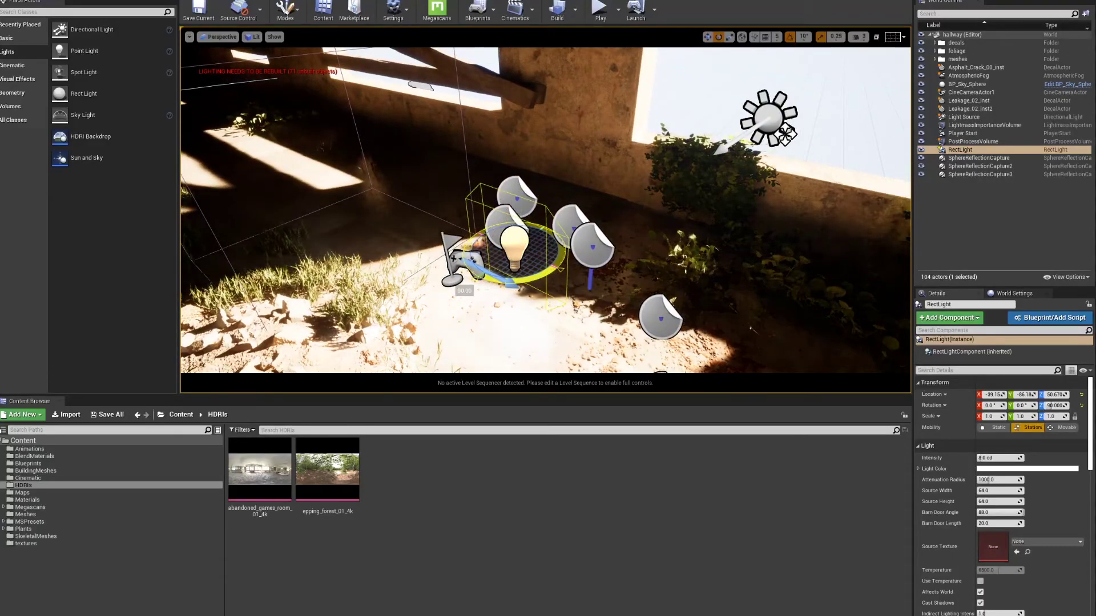
Move the RectLight out to the large window opening, at about X 153 and Y -312
{"action": "right_click_drag", "start_coordinate": [465, 279], "coordinate": [548, 285]}
{"action": "key", "text": "w"}
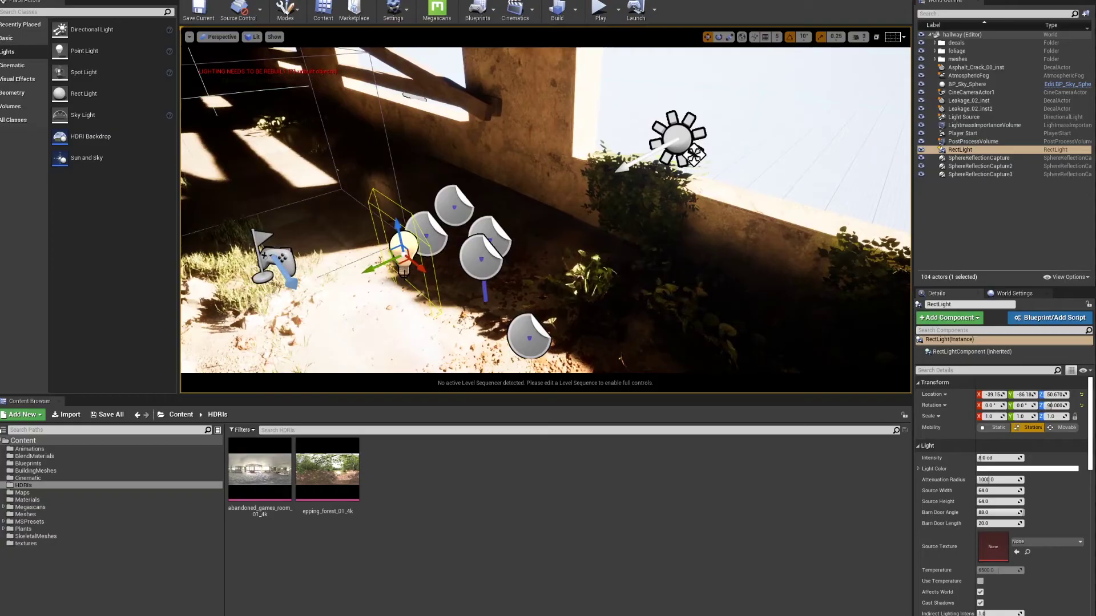
{"action": "left_click_drag", "start_coordinate": [400, 264], "coordinate": [748, 235]}
{"action": "right_click_drag", "start_coordinate": [748, 234], "coordinate": [745, 235]}
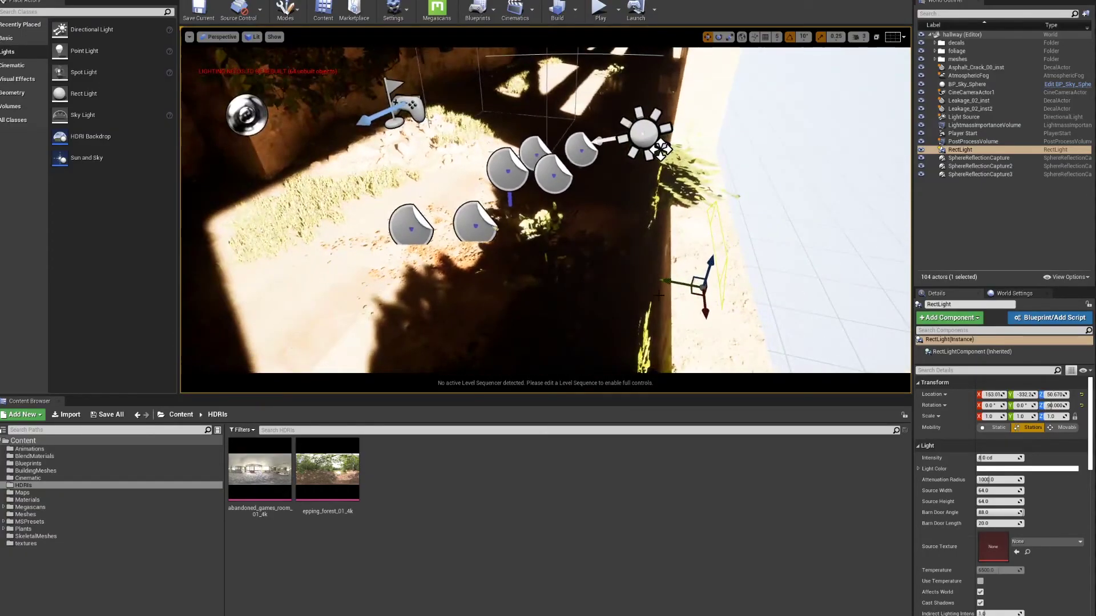
{"action": "left_click_drag", "start_coordinate": [666, 281], "coordinate": [634, 275]}
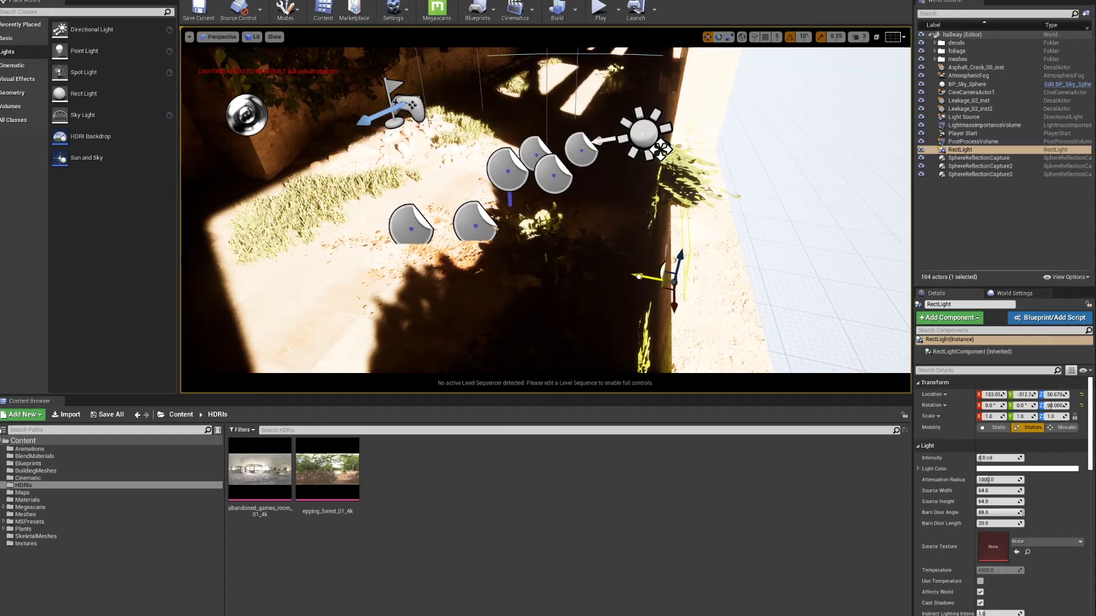
Raise the RectLight into the middle of the large window opening, at about X 190 and Z 172
{"action": "right_click_drag", "start_coordinate": [635, 275], "coordinate": [658, 267]}
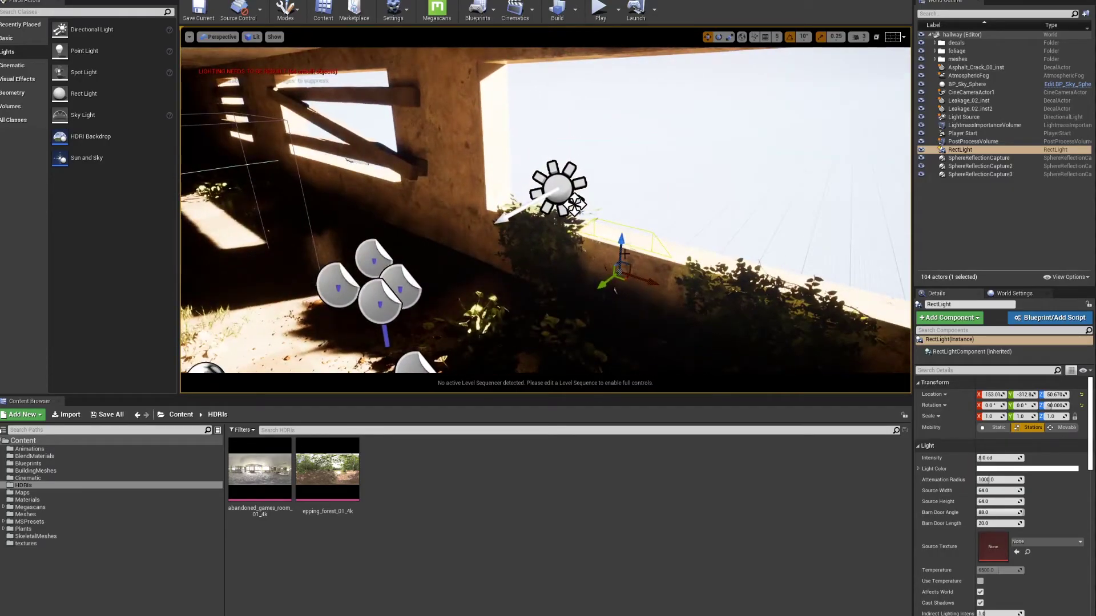
{"action": "left_click_drag", "start_coordinate": [624, 250], "coordinate": [614, 141]}
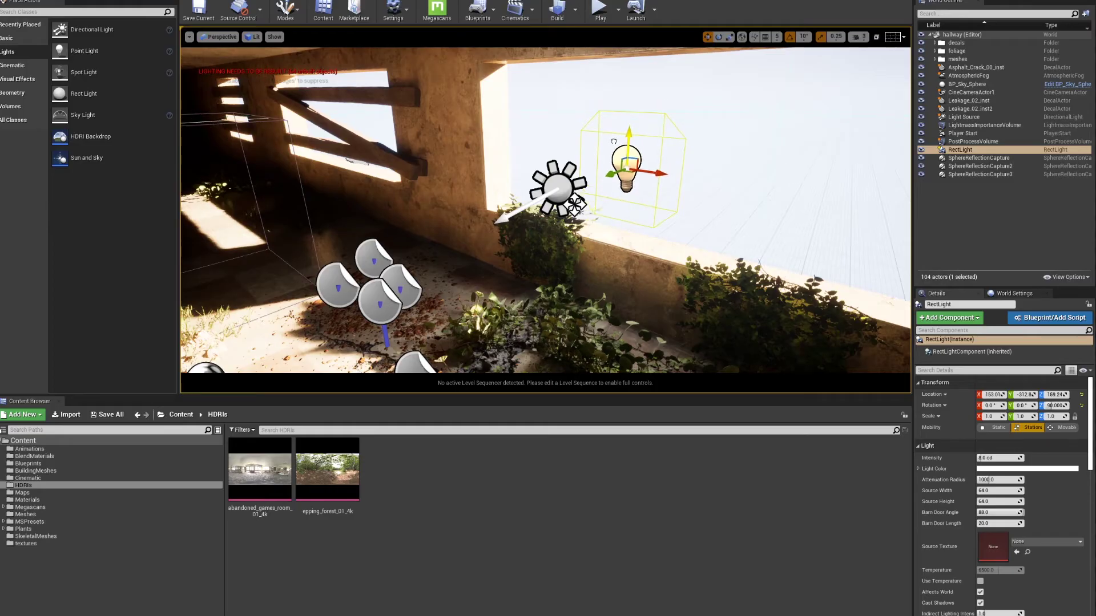
{"action": "right_click_drag", "start_coordinate": [614, 140], "coordinate": [593, 167]}
{"action": "left_click_drag", "start_coordinate": [624, 196], "coordinate": [658, 200]}
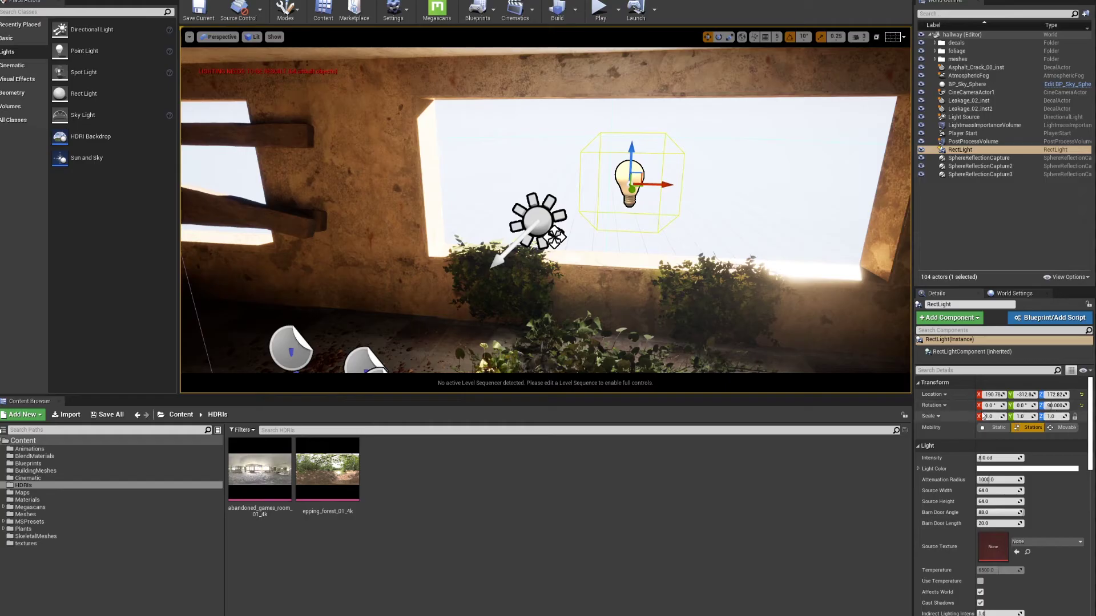
Enlarge the RectLight to fill the window opening, with a Source Width of about 397 and a Source Height of about 128
{"action": "key", "text": "r"}
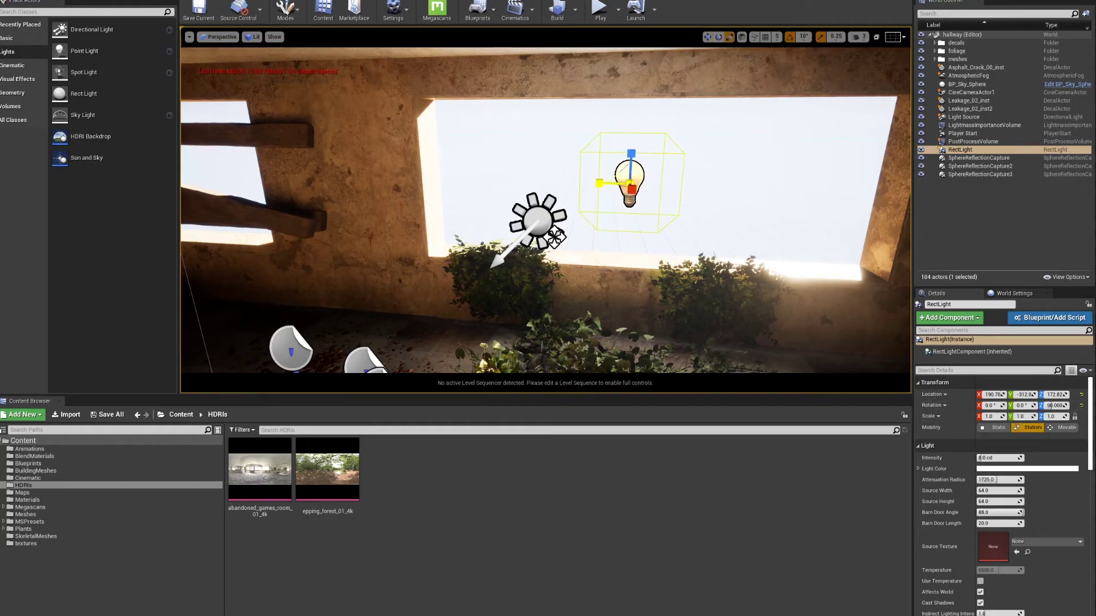
{"action": "left_click_drag", "start_coordinate": [988, 479], "coordinate": [993, 479]}
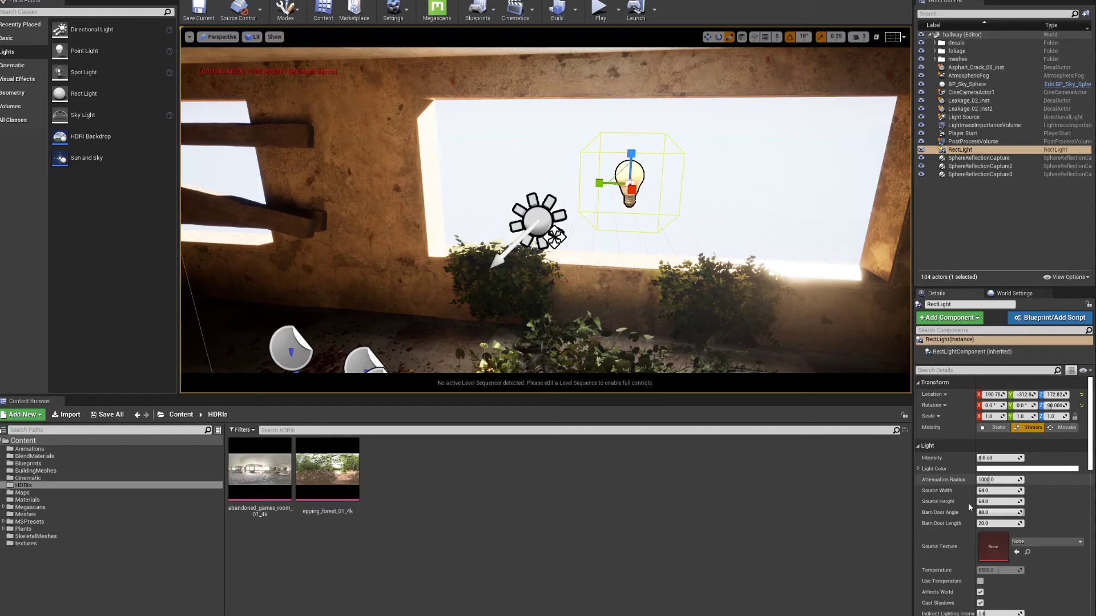
{"action": "scroll", "coordinate": [1007, 497], "scroll_direction": "down", "scroll_amount": 1}
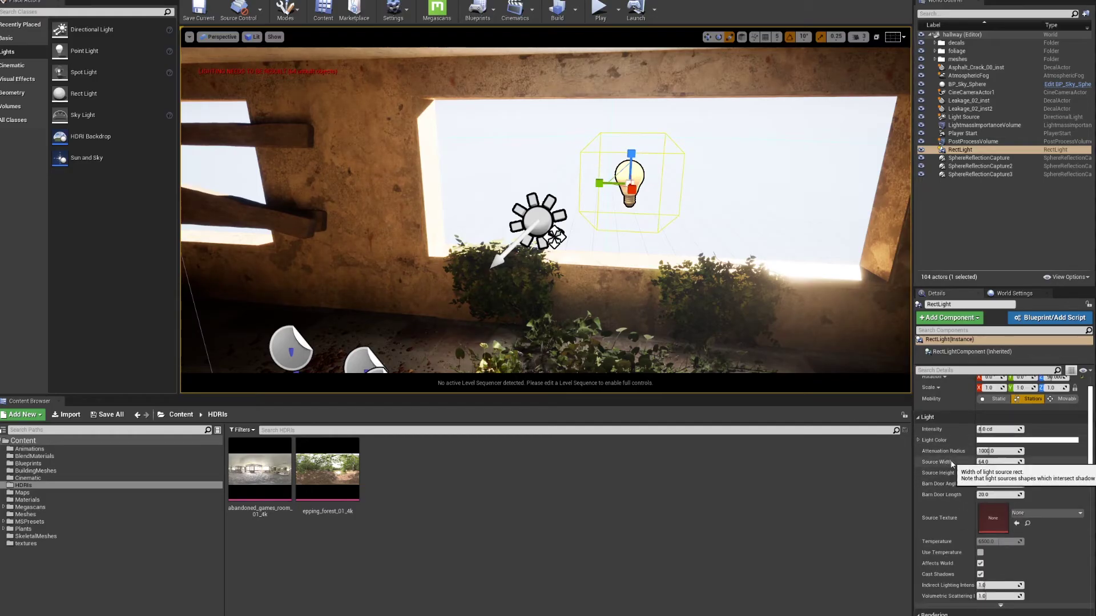
{"action": "left_click_drag", "start_coordinate": [991, 475], "coordinate": [1027, 462]}
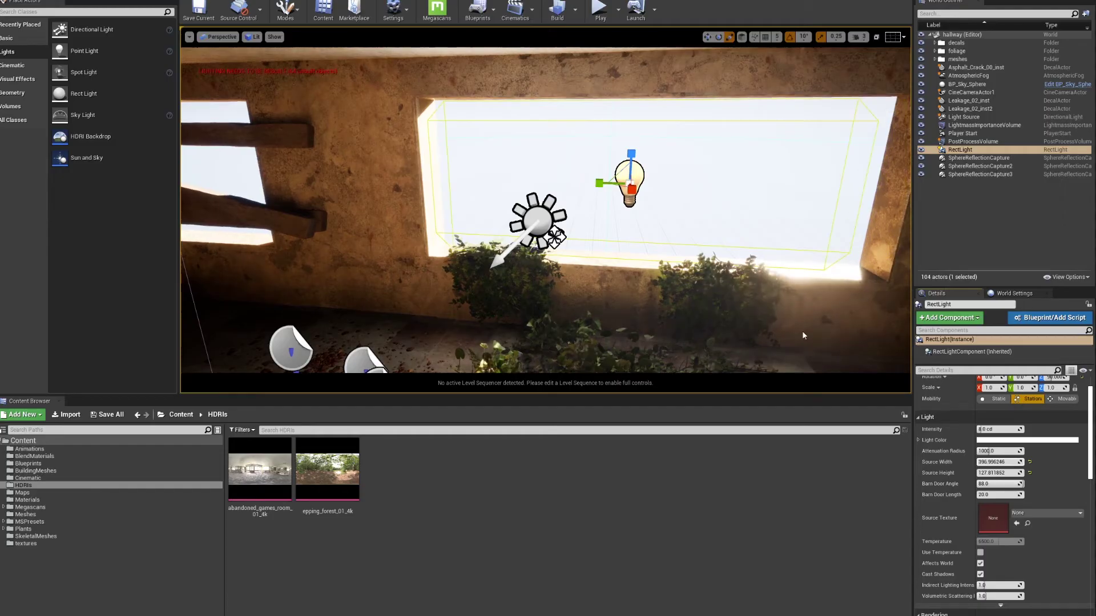
Compare the hallway with and without the RectLight by toggling Affects World, leaving it enabled
{"action": "left_click_drag", "start_coordinate": [679, 263], "coordinate": [536, 264], "text": "alt"}
{"action": "right_click_drag", "start_coordinate": [793, 274], "coordinate": [737, 320]}
{"action": "right_click_drag", "start_coordinate": [805, 374], "coordinate": [784, 331]}
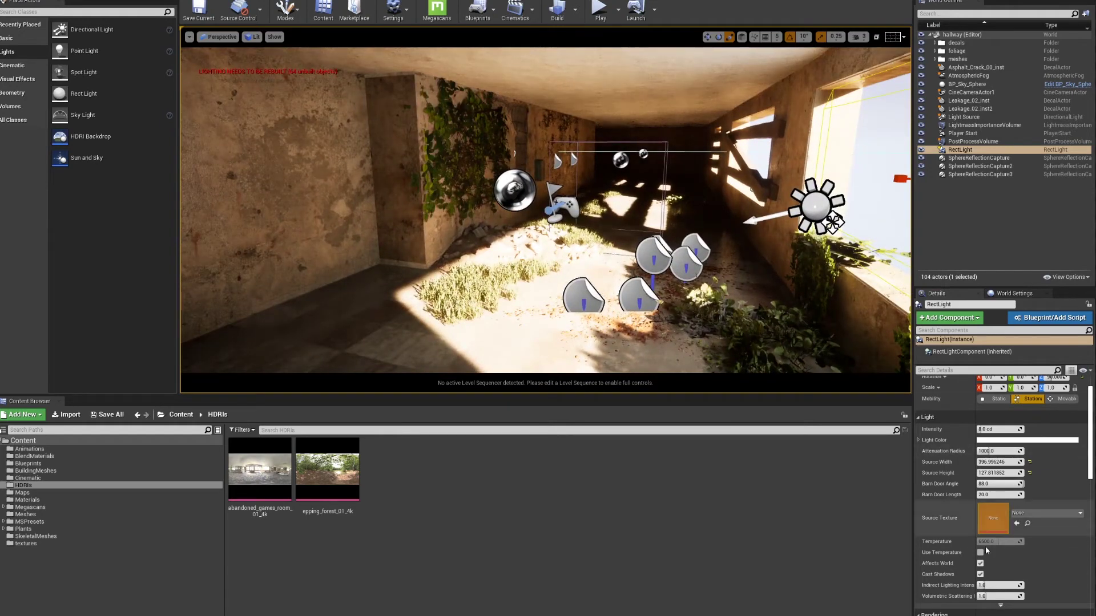
{"action": "scroll", "coordinate": [1004, 539], "scroll_direction": "down", "scroll_amount": 3}
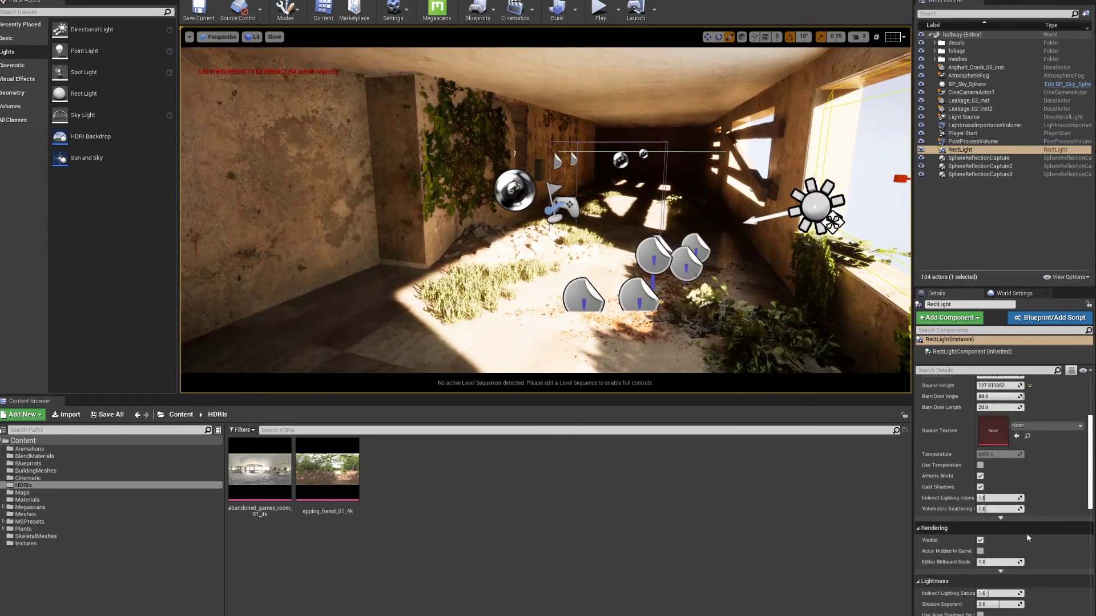
{"action": "left_click", "coordinate": [980, 475]}
{"action": "left_click", "coordinate": [980, 476]}
{"action": "left_click", "coordinate": [980, 476]}
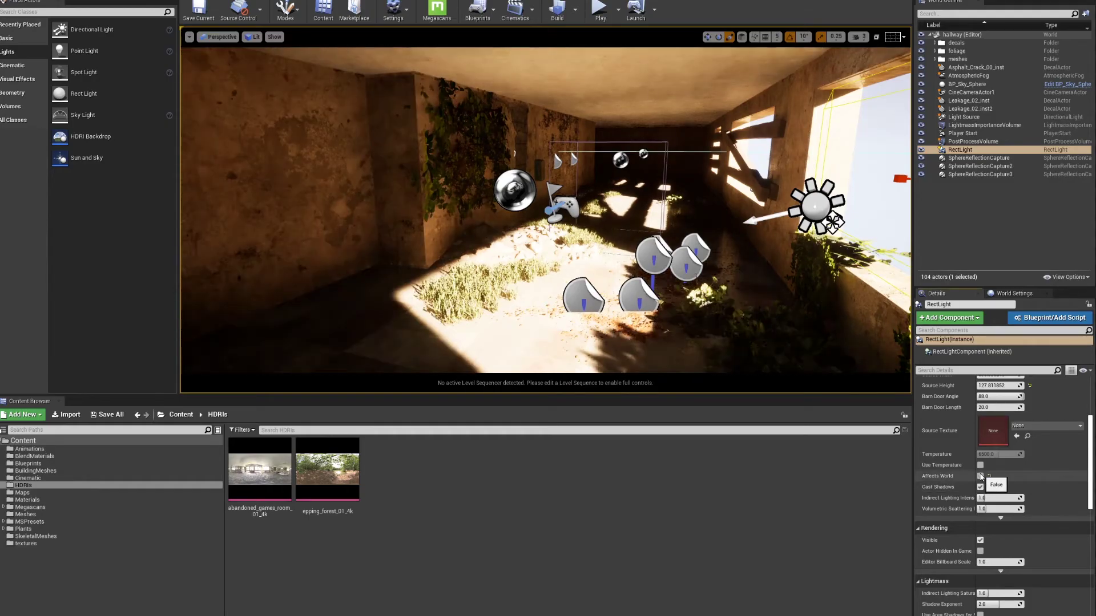
{"action": "left_click", "coordinate": [980, 476]}
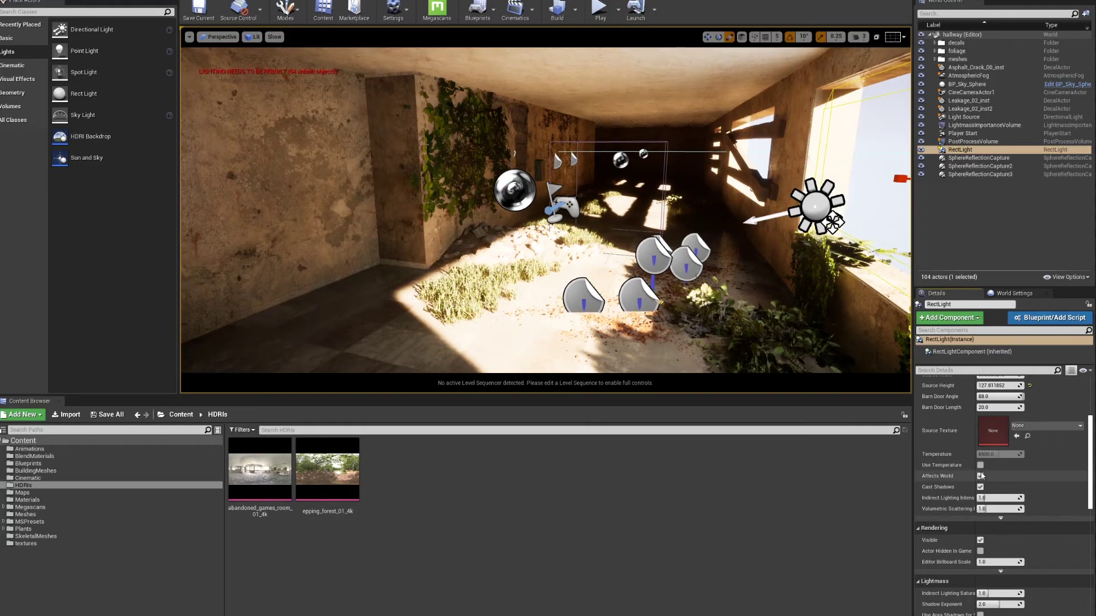
{"action": "left_click", "coordinate": [980, 476]}
{"action": "left_click", "coordinate": [980, 476]}
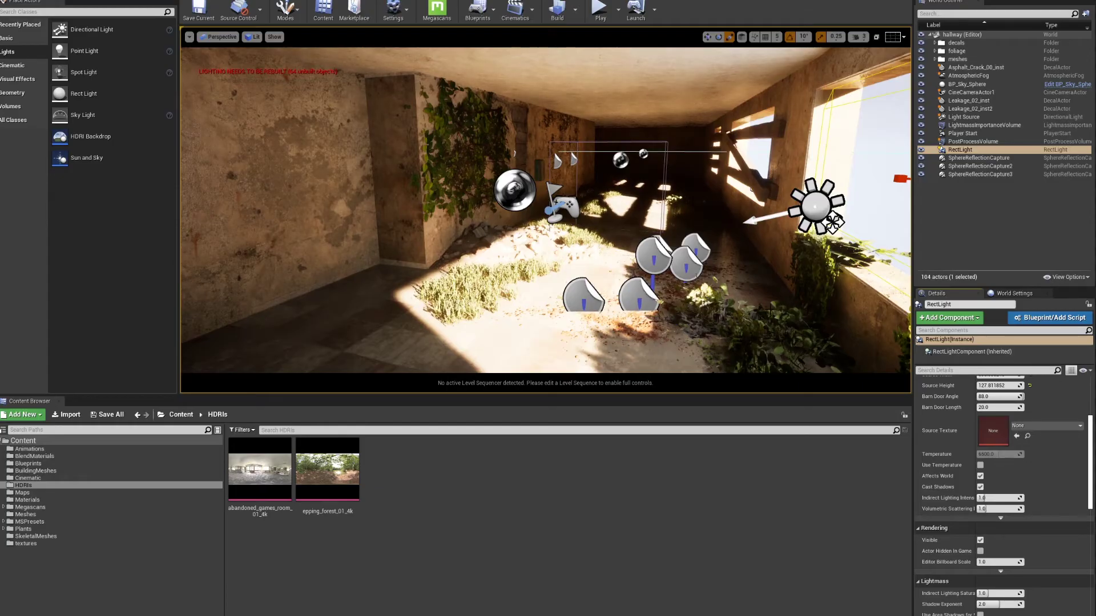
Widen the RectLight's Source Width to about 432 and shift the light along the window opening to about X 214
{"action": "key", "text": "f"}
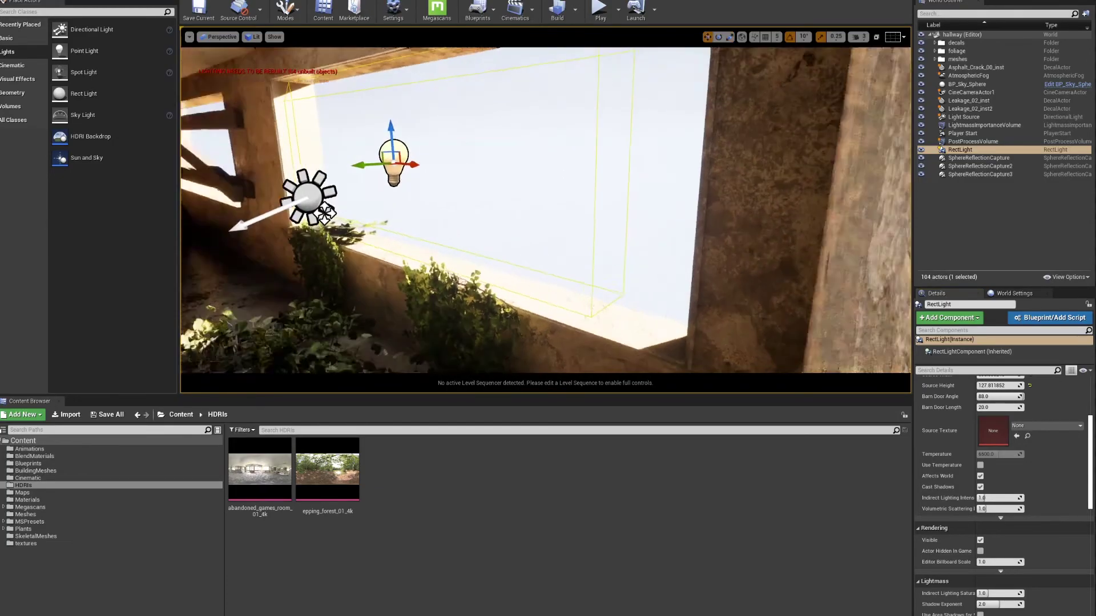
{"action": "key", "text": "r"}
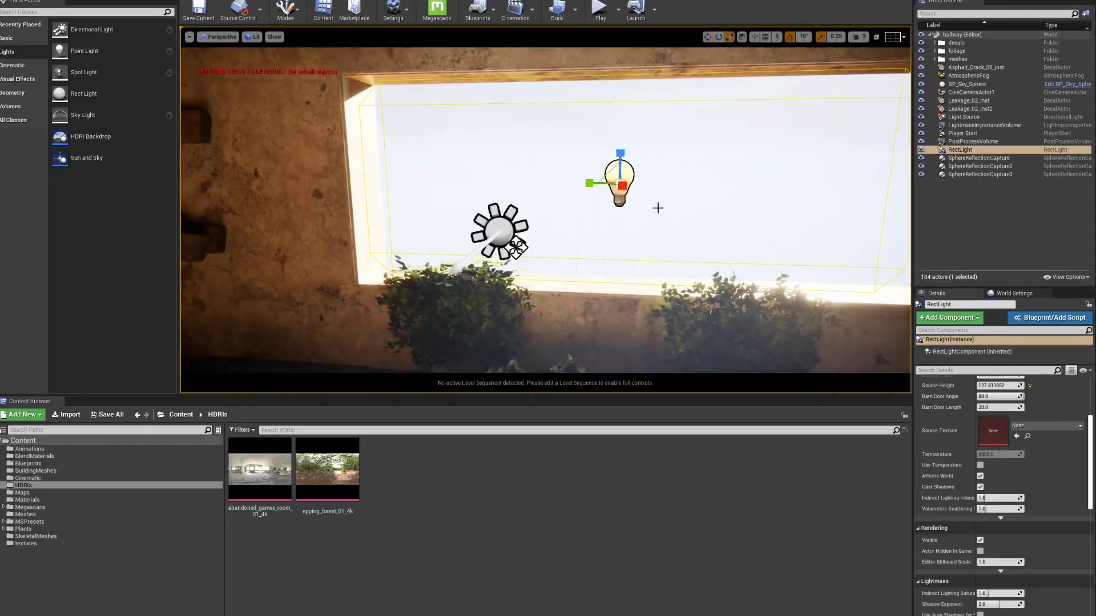
{"action": "key", "text": "w"}
{"action": "scroll", "coordinate": [1024, 478], "scroll_direction": "up", "scroll_amount": 3}
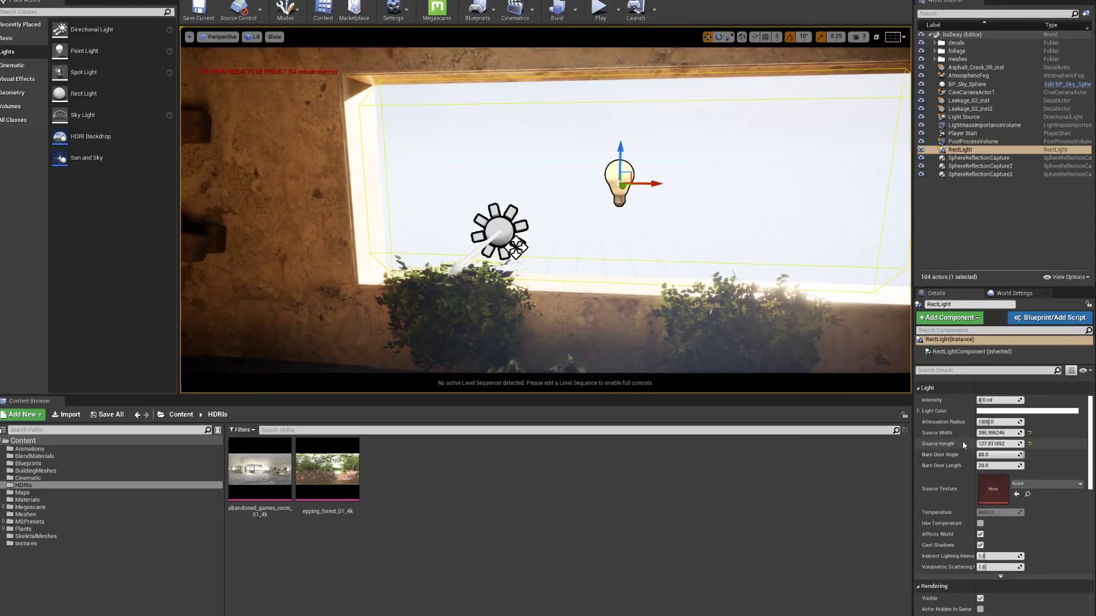
{"action": "left_click_drag", "start_coordinate": [993, 433], "coordinate": [1013, 433]}
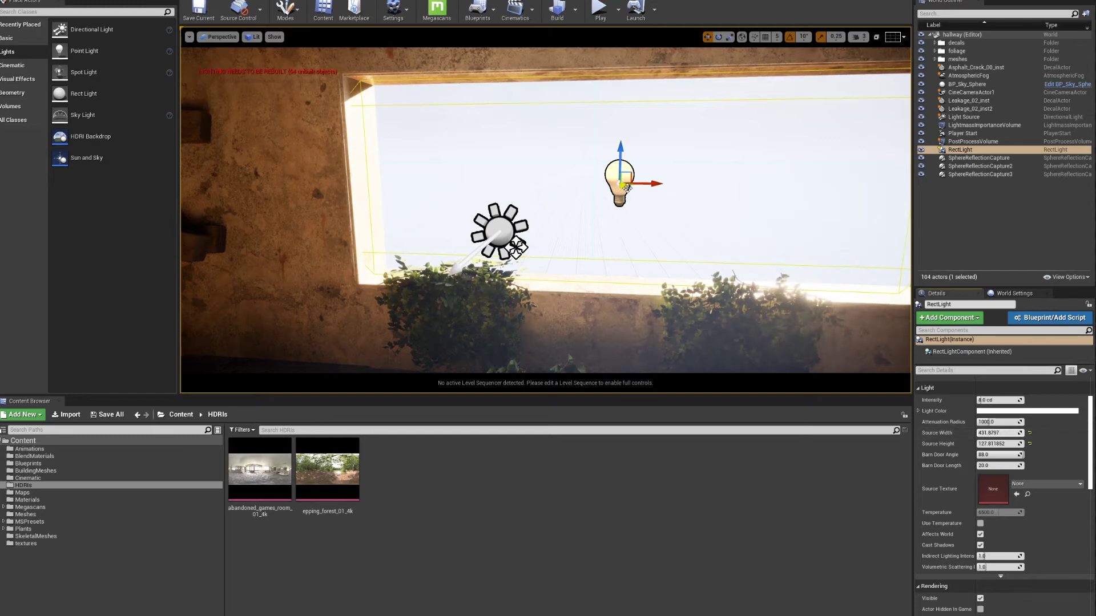
{"action": "left_click_drag", "start_coordinate": [646, 183], "coordinate": [675, 184]}
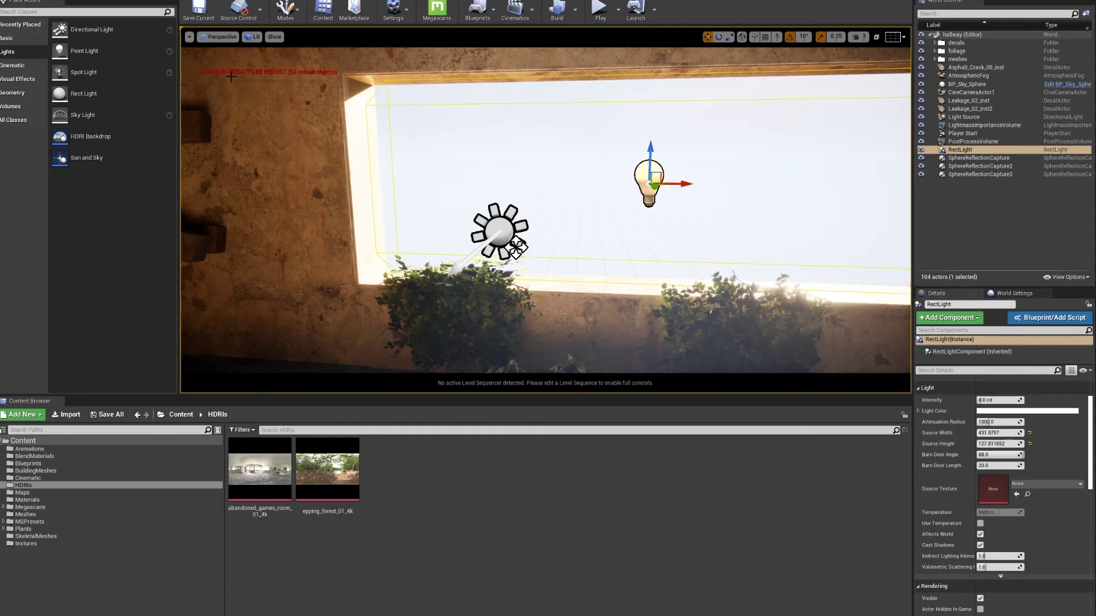
{"action": "scroll", "coordinate": [1031, 454], "scroll_direction": "up", "scroll_amount": 3}
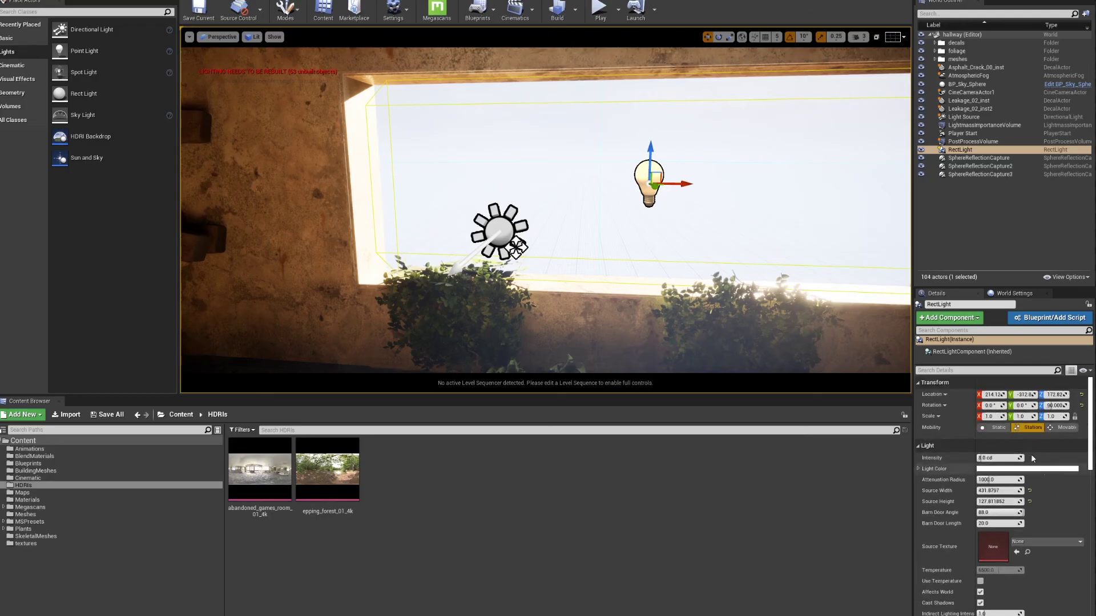
Set the RectLight's mobility to Movable
{"action": "left_click", "coordinate": [1062, 432]}
Delete the middle wooden plank from the far boarded window opening
{"action": "right_click_drag", "start_coordinate": [611, 250], "coordinate": [661, 241]}
{"action": "right_click_drag", "start_coordinate": [584, 144], "coordinate": [353, 134]}
{"action": "right_click_drag", "start_coordinate": [531, 183], "coordinate": [606, 213]}
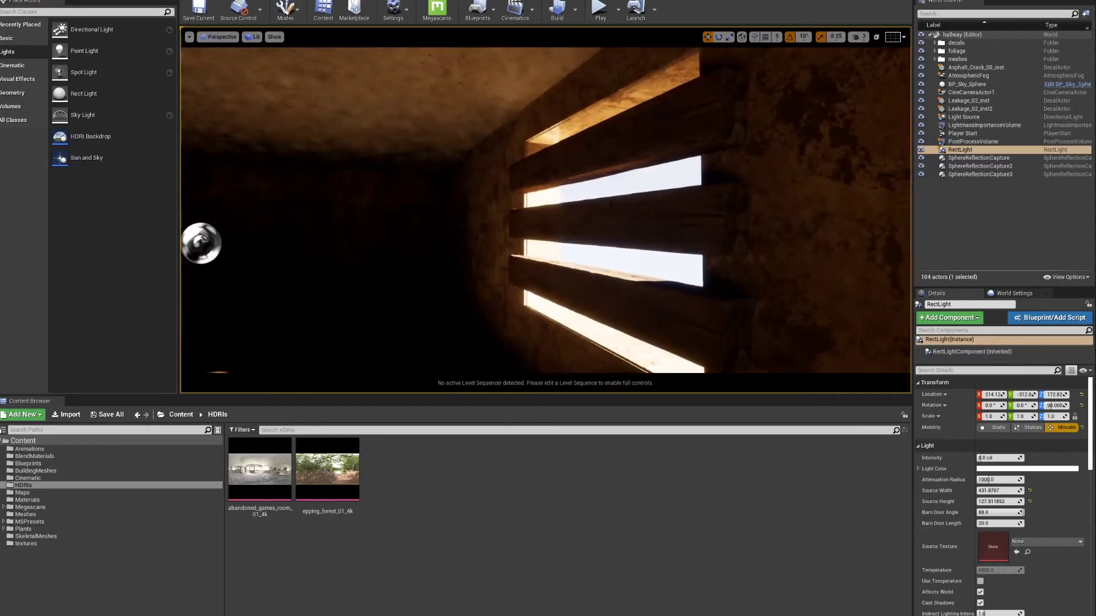
{"action": "left_click", "coordinate": [606, 213]}
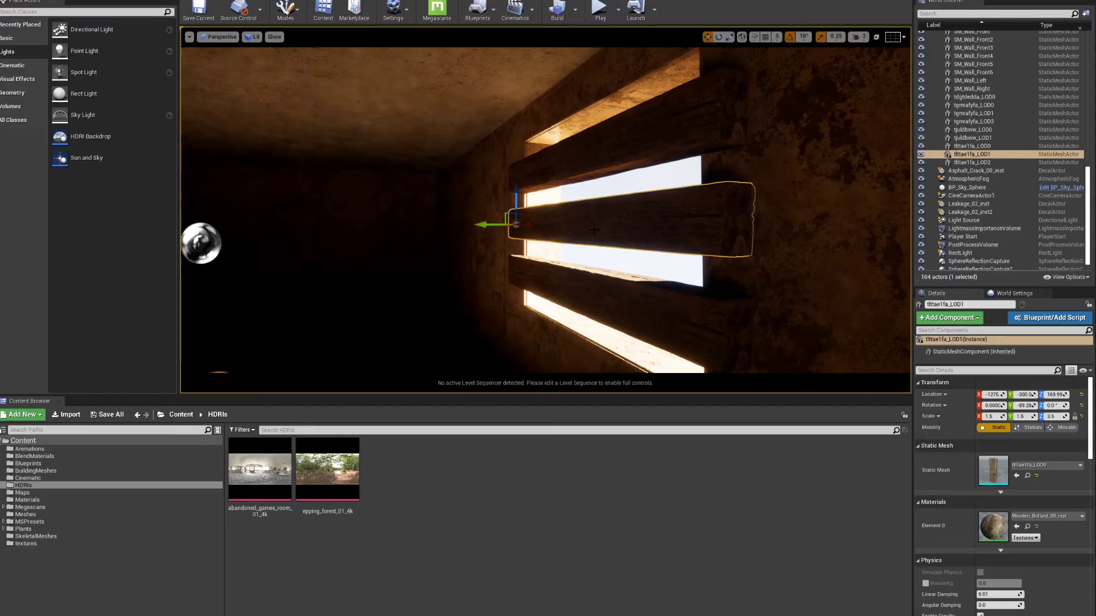
{"action": "key", "text": "Delete"}
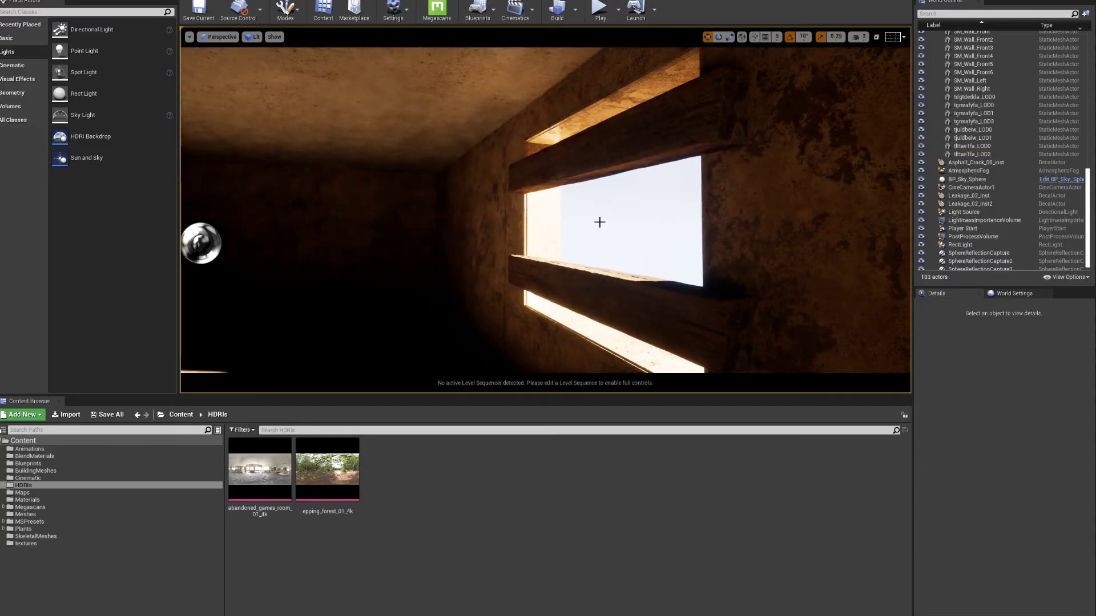
{"action": "right_click_drag", "start_coordinate": [599, 222], "coordinate": [690, 224]}
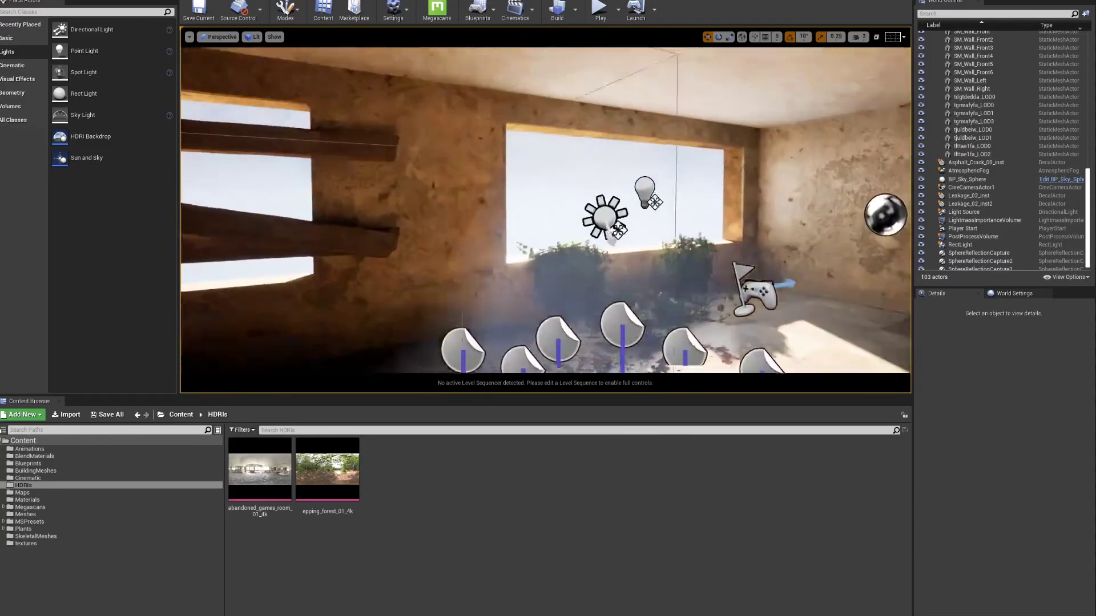
{"action": "right_click_drag", "start_coordinate": [485, 257], "coordinate": [508, 244]}
{"action": "left_click", "coordinate": [707, 182]}
{"action": "right_click_drag", "start_coordinate": [708, 181], "coordinate": [644, 185]}
{"action": "right_click_drag", "start_coordinate": [808, 205], "coordinate": [873, 214]}
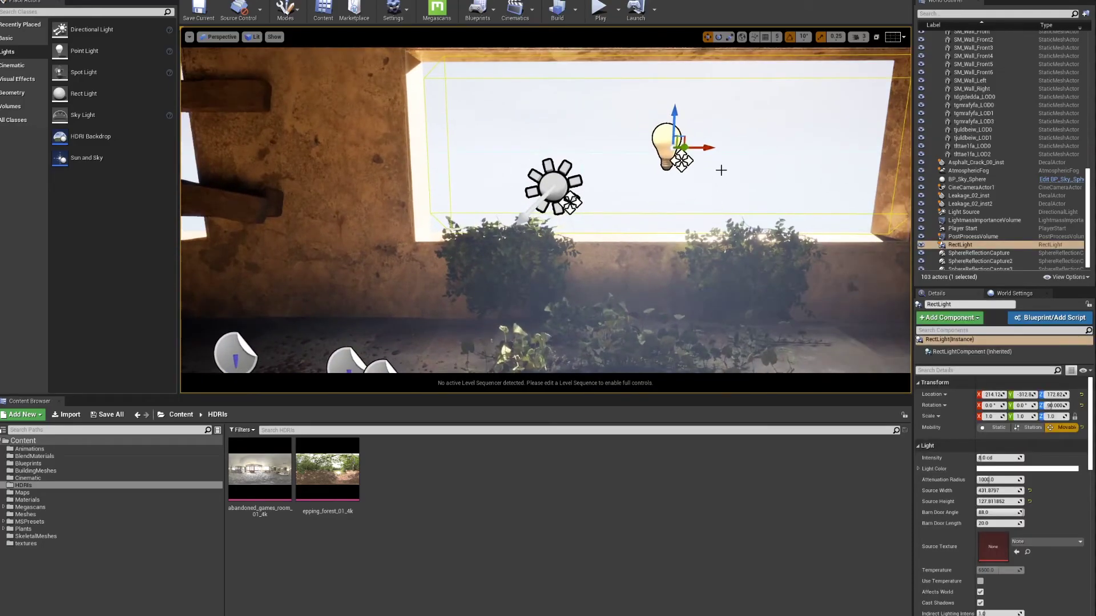
{"action": "left_click_drag", "start_coordinate": [709, 152], "coordinate": [280, 149], "text": "alt"}
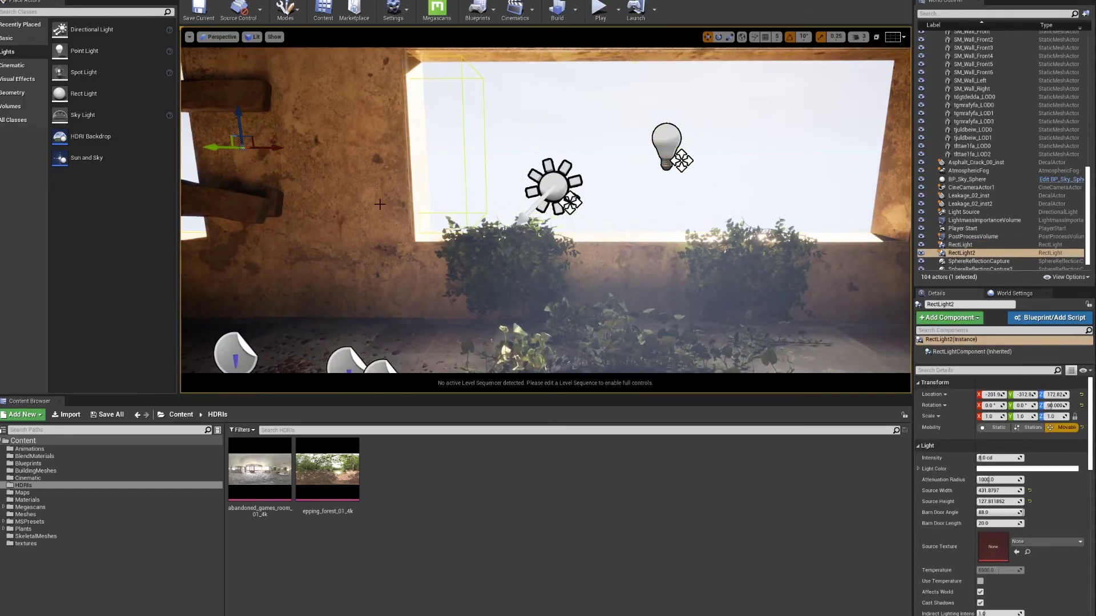
{"action": "key", "text": "f"}
{"action": "right_click_drag", "start_coordinate": [545, 210], "coordinate": [656, 202]}
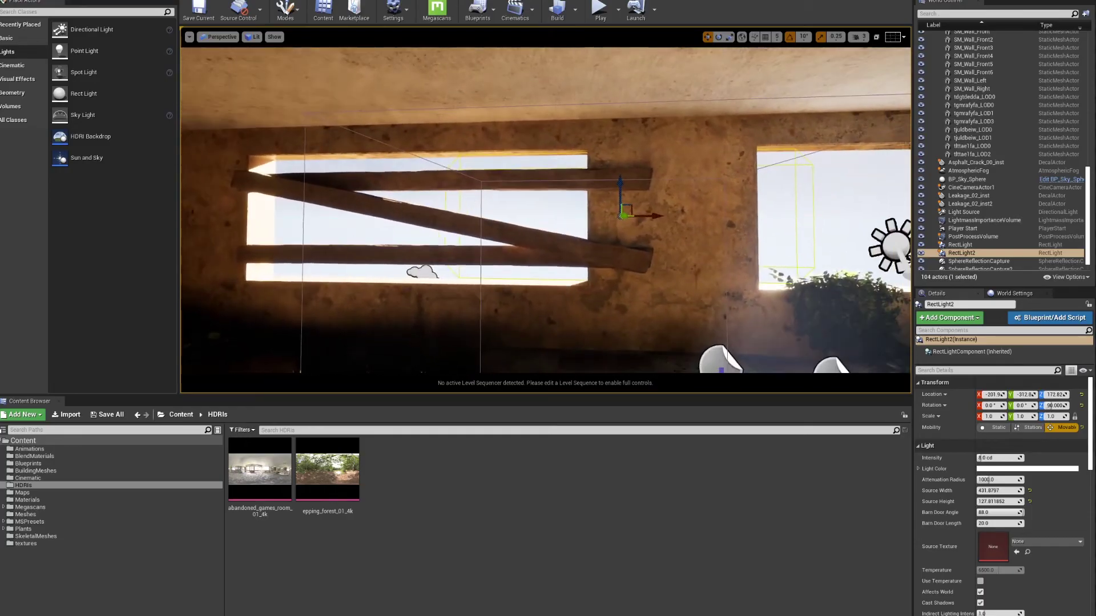
{"action": "key", "text": "Delete"}
Enable Use Temperature on the RectLight in the large window and set its Temperature to 8000
{"action": "right_click_drag", "start_coordinate": [473, 207], "coordinate": [568, 206]}
{"action": "left_click", "coordinate": [502, 188]}
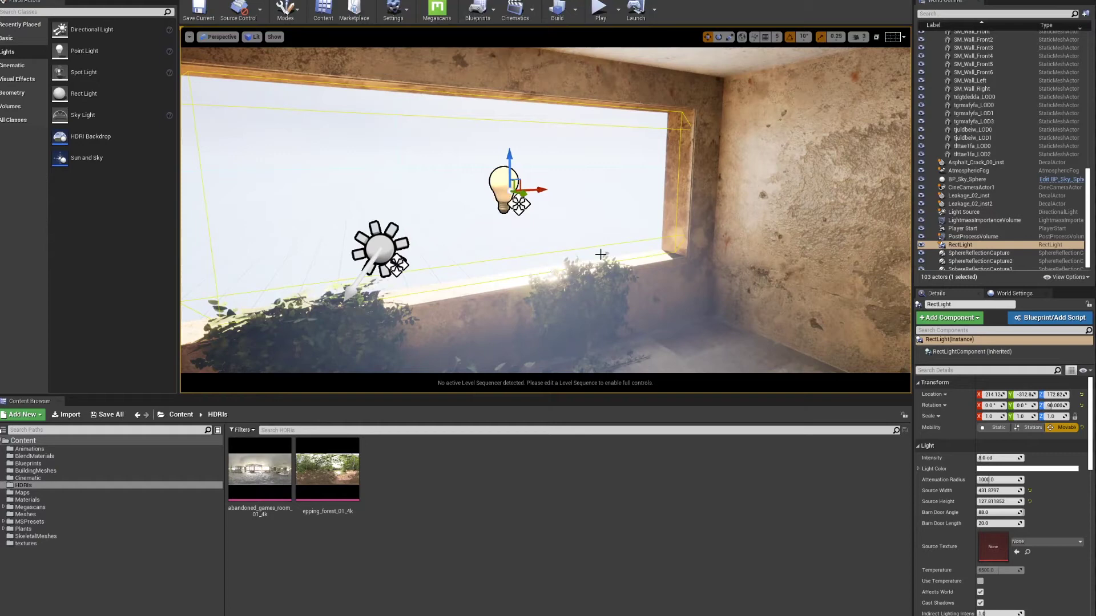
{"action": "scroll", "coordinate": [998, 456], "scroll_direction": "down", "scroll_amount": 1}
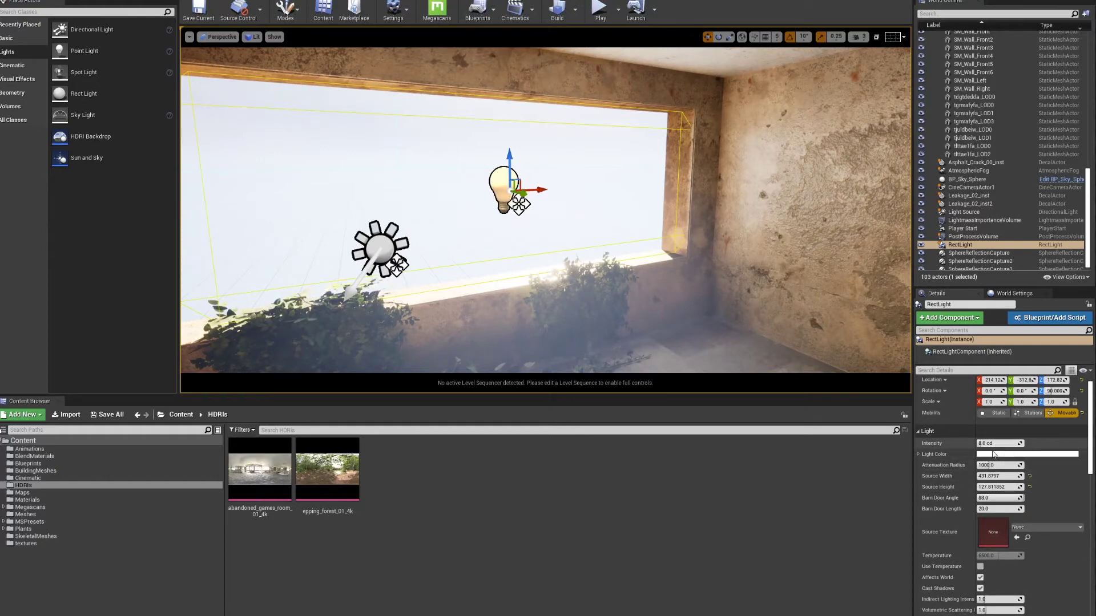
{"action": "scroll", "coordinate": [998, 508], "scroll_direction": "down", "scroll_amount": 1}
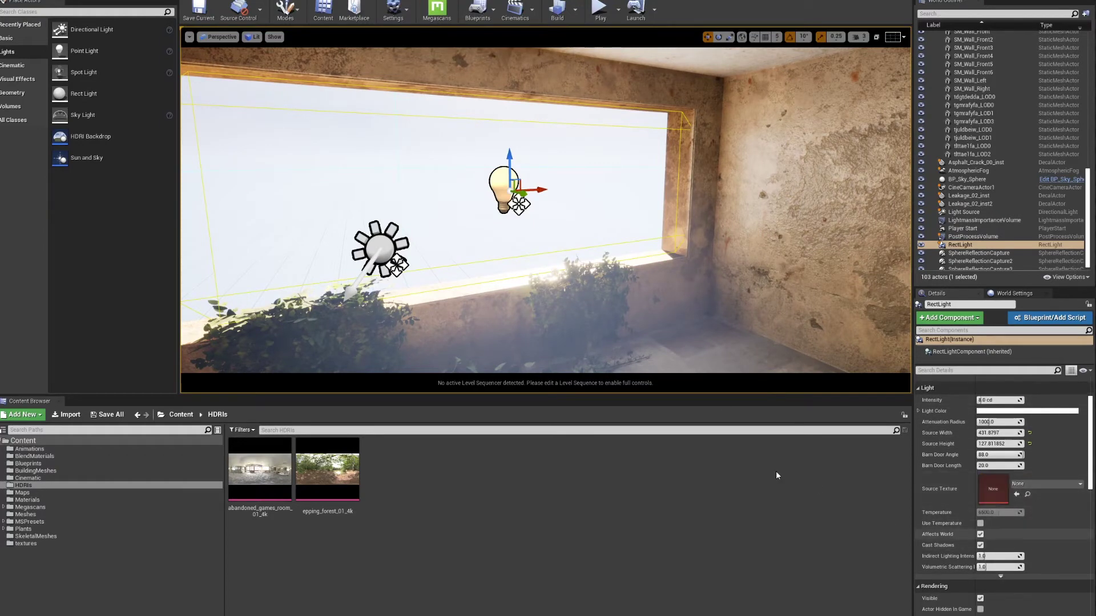
{"action": "right_click_drag", "start_coordinate": [627, 274], "coordinate": [308, 308]}
{"action": "key", "text": "s"}
{"action": "right_click_drag", "start_coordinate": [623, 298], "coordinate": [342, 298]}
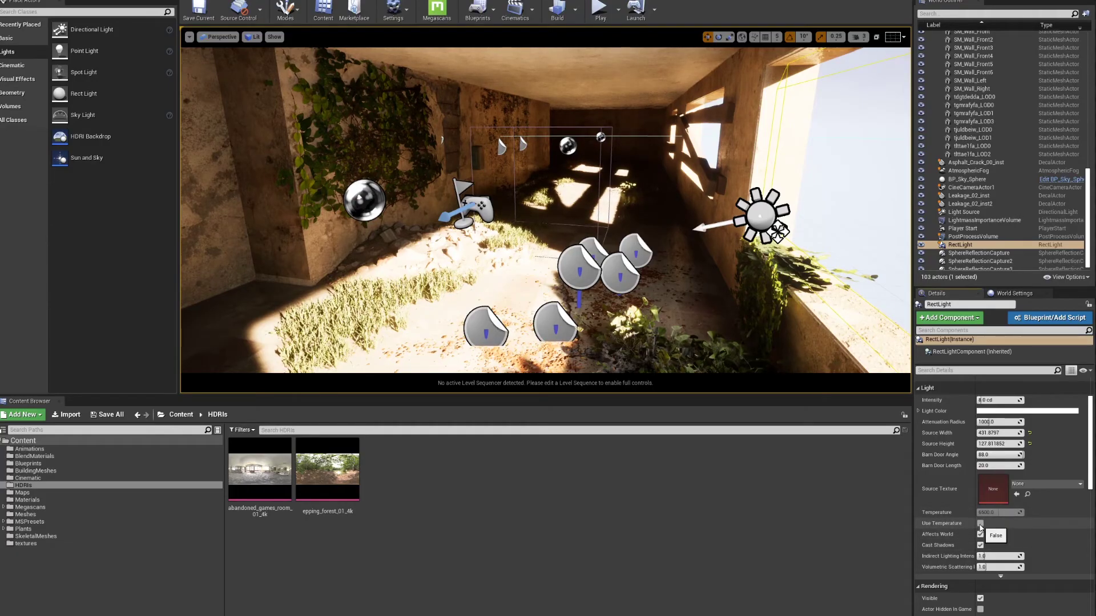
{"action": "left_click", "coordinate": [980, 523]}
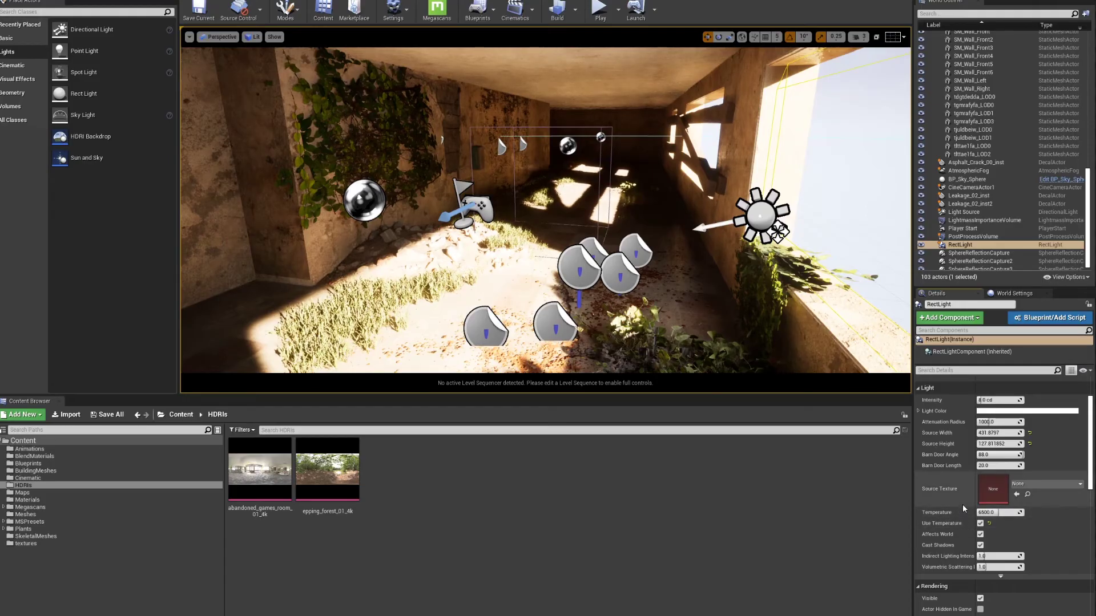
{"action": "left_click", "coordinate": [990, 512]}
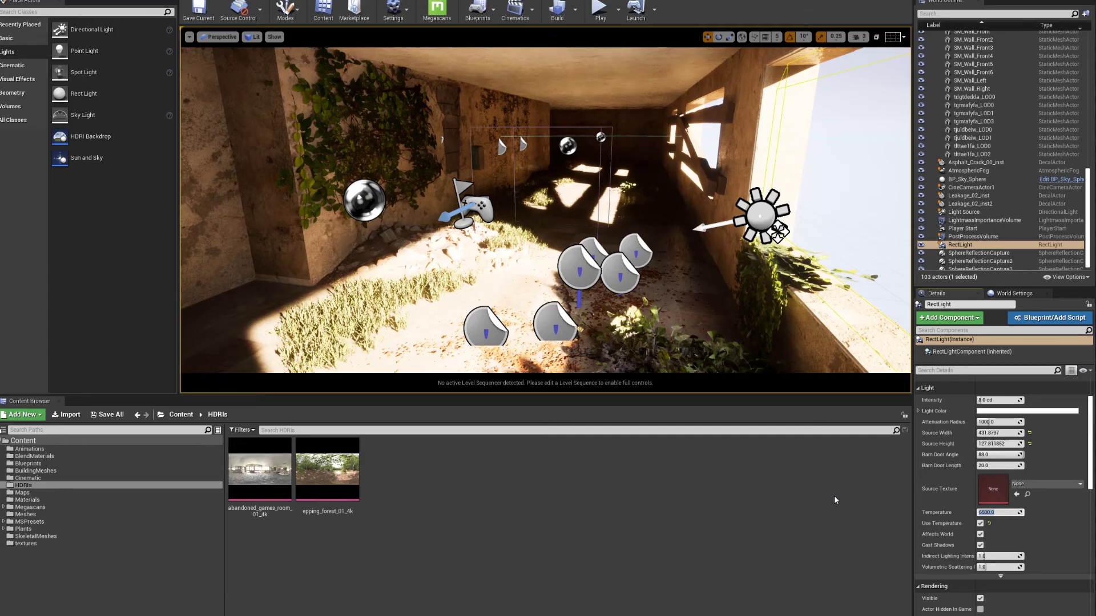
{"action": "type", "text": "8000"}
{"action": "key", "text": "Return"}
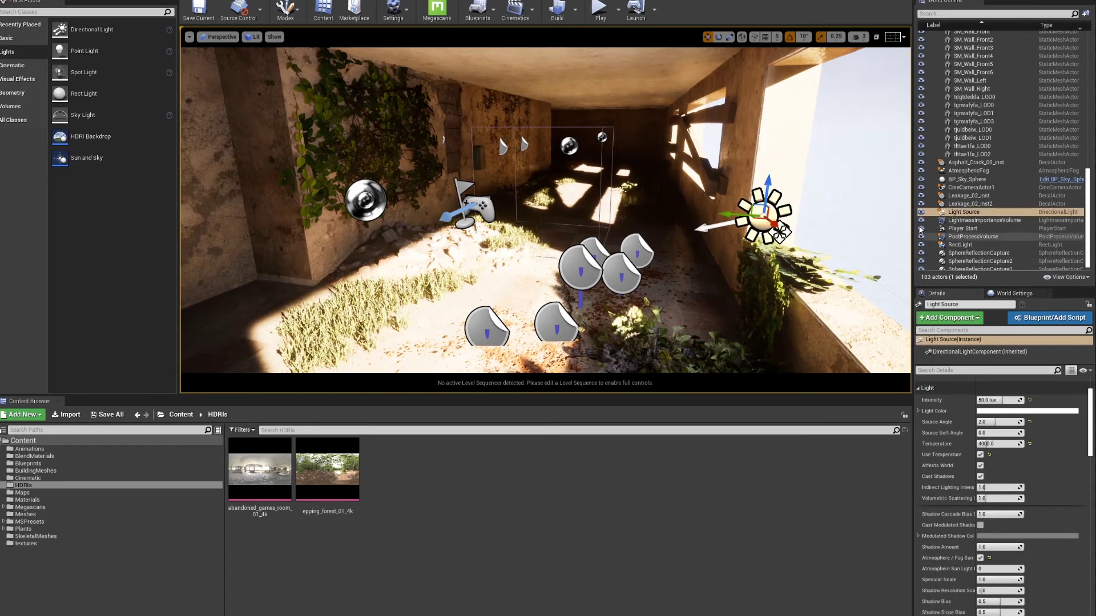
Turn off Affects World on the directional Light Source to isolate the RectLight's contribution
{"action": "left_click", "coordinate": [964, 211]}
{"action": "left_click", "coordinate": [980, 465]}
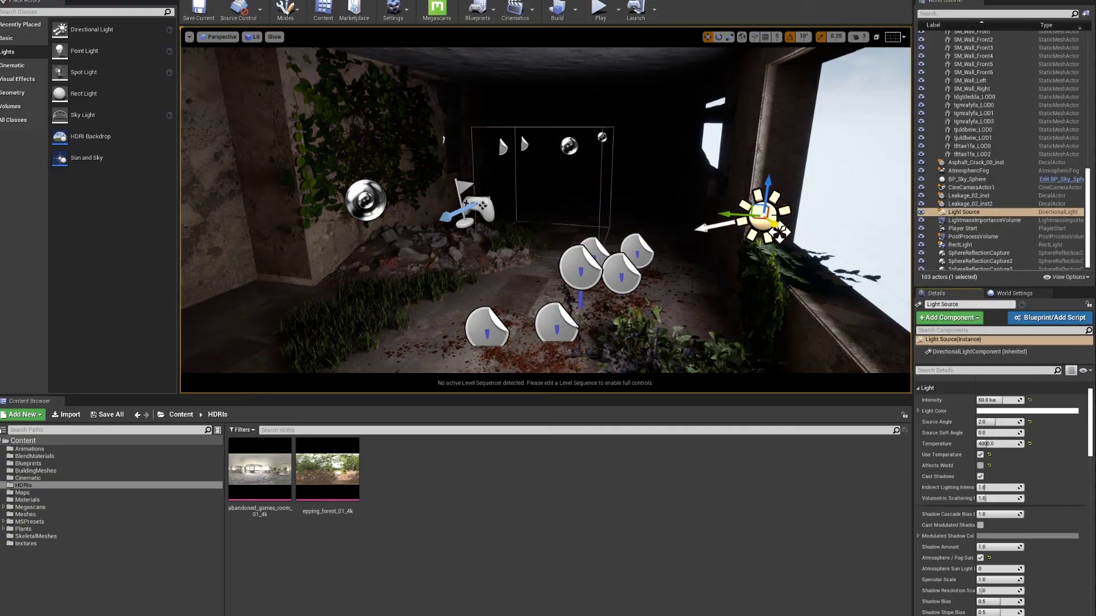
Set the RectLight's Temperature to 2000 and check its tint on the hallway walls and floor
{"action": "right_click_drag", "start_coordinate": [683, 208], "coordinate": [759, 219]}
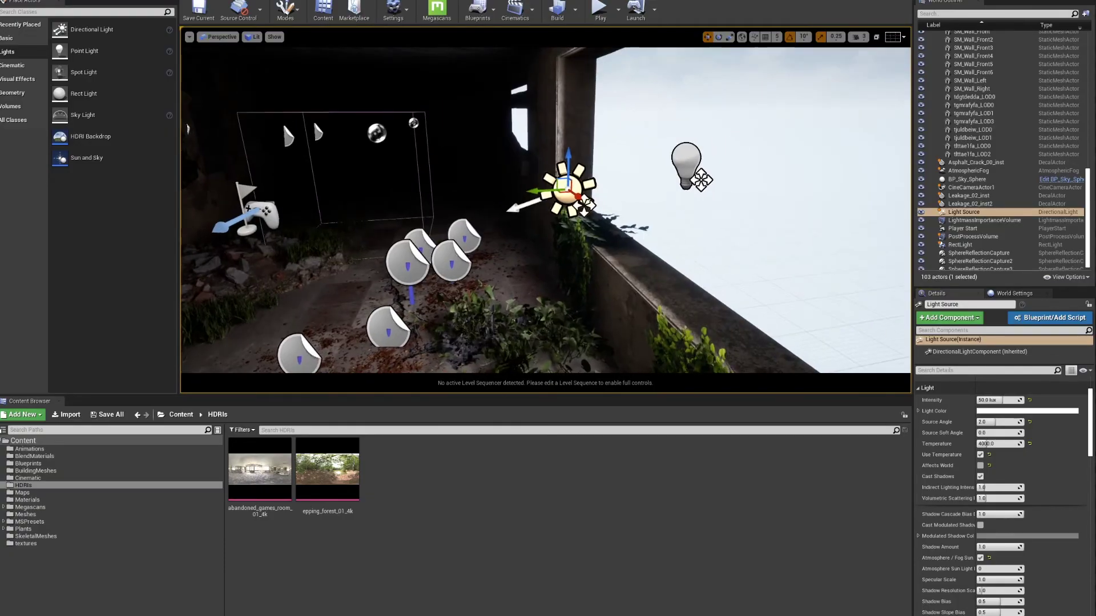
{"action": "left_click", "coordinate": [685, 166]}
{"action": "right_click_drag", "start_coordinate": [684, 166], "coordinate": [502, 166]}
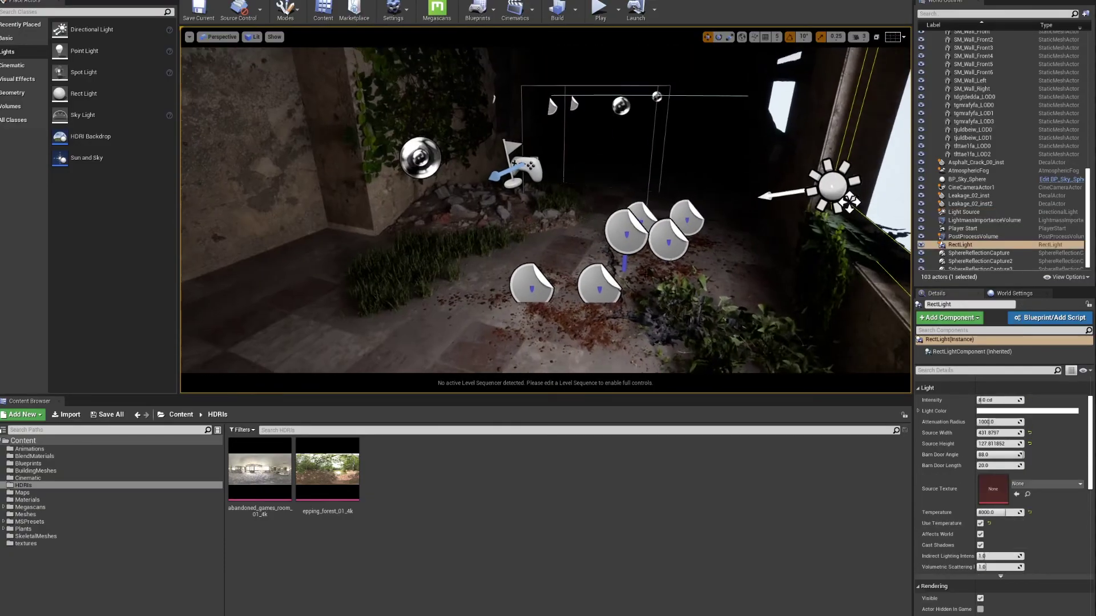
{"action": "left_click", "coordinate": [991, 512]}
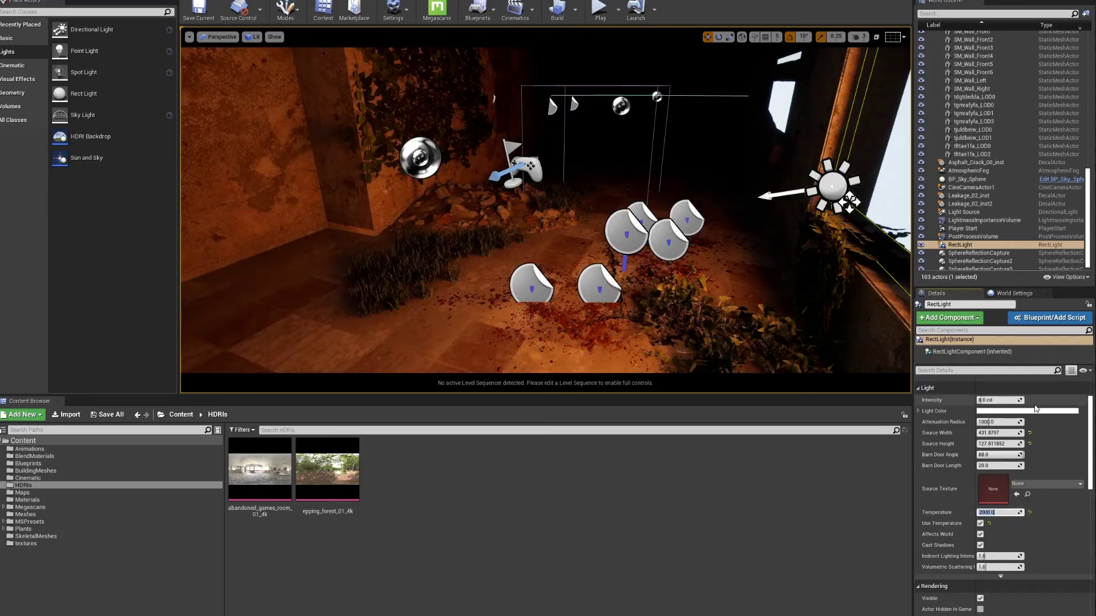
{"action": "right_click_drag", "start_coordinate": [628, 200], "coordinate": [629, 148]}
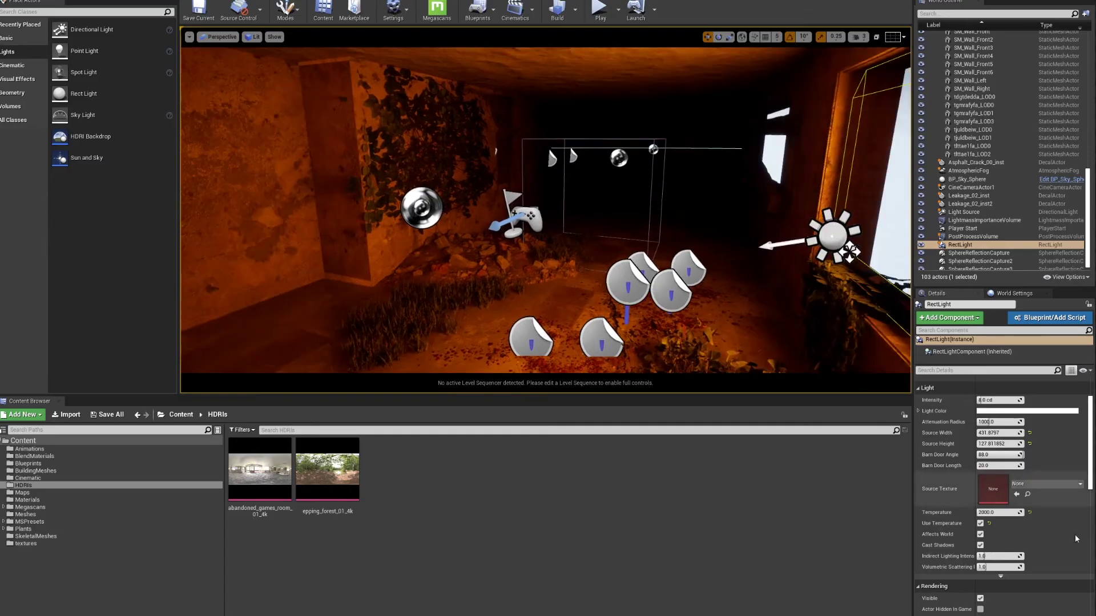
Set the RectLight's Temperature to 5200 and inspect its fill on the walls, floor and window area
{"action": "left_click", "coordinate": [997, 512]}
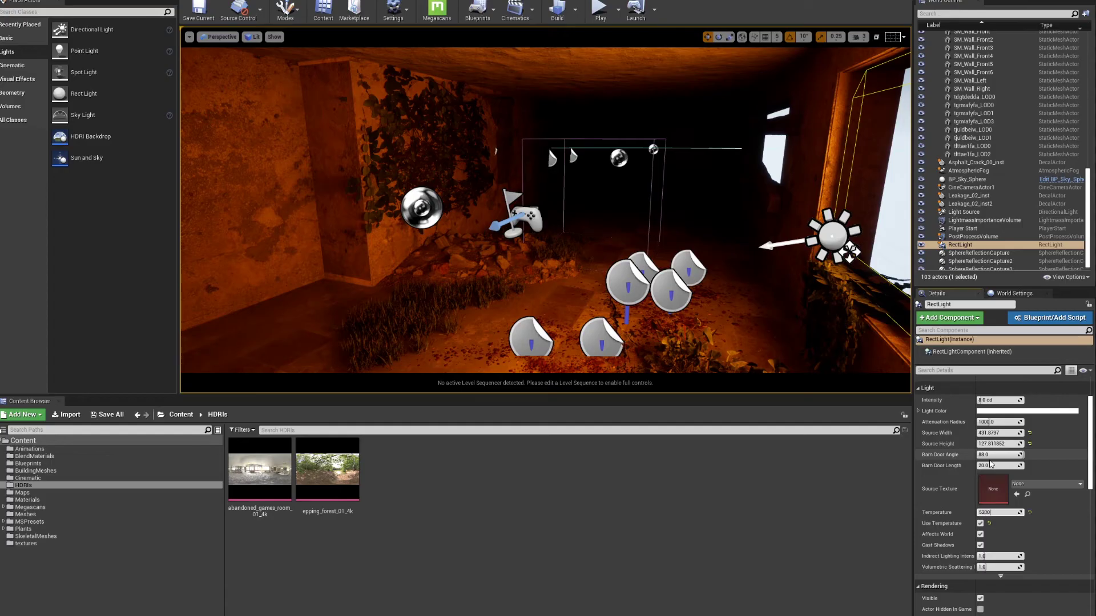
{"action": "right_click_drag", "start_coordinate": [596, 171], "coordinate": [712, 266]}
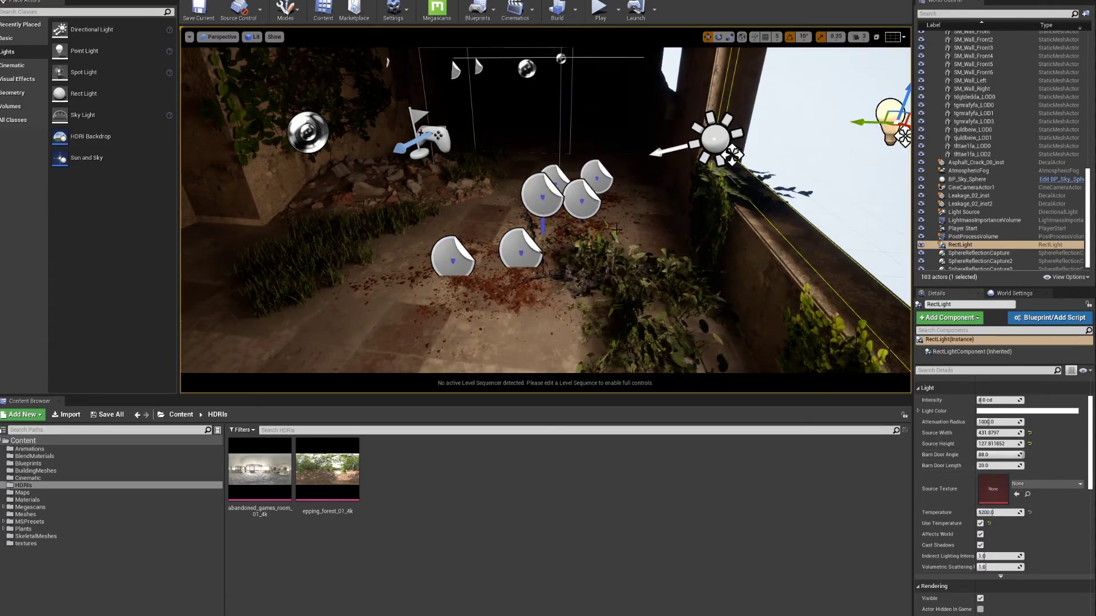
{"action": "right_click_drag", "start_coordinate": [596, 218], "coordinate": [712, 220]}
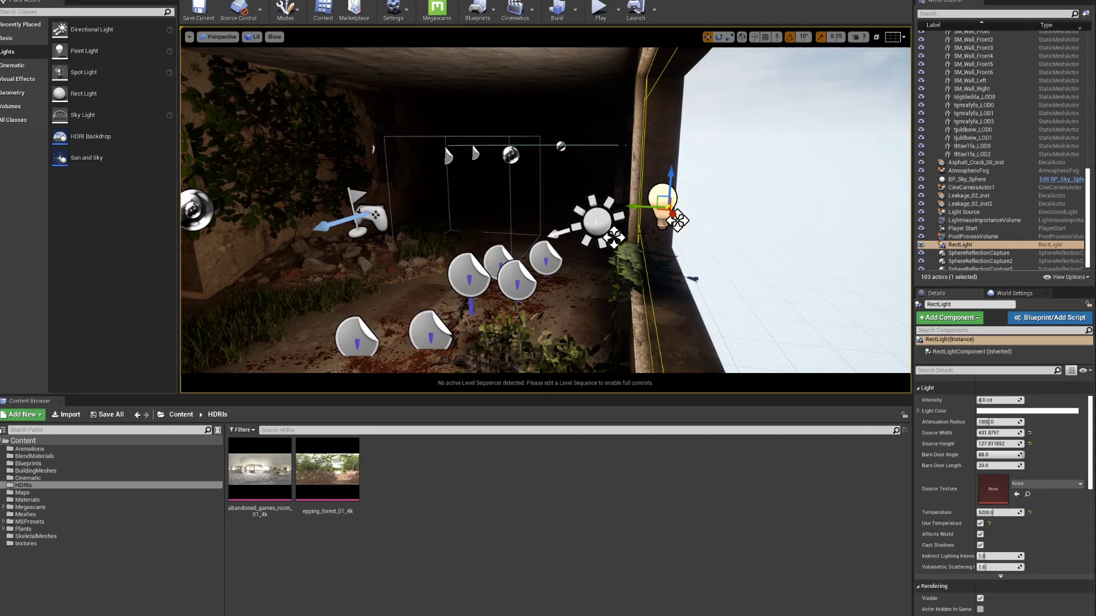
{"action": "right_click_drag", "start_coordinate": [642, 233], "coordinate": [458, 204]}
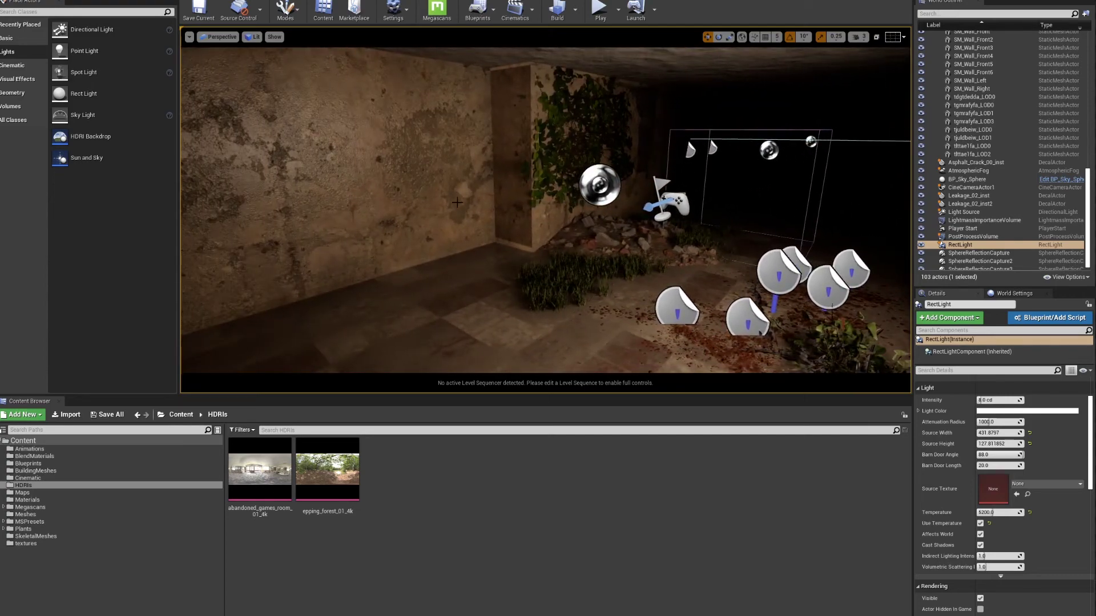
{"action": "right_click_drag", "start_coordinate": [458, 203], "coordinate": [493, 204]}
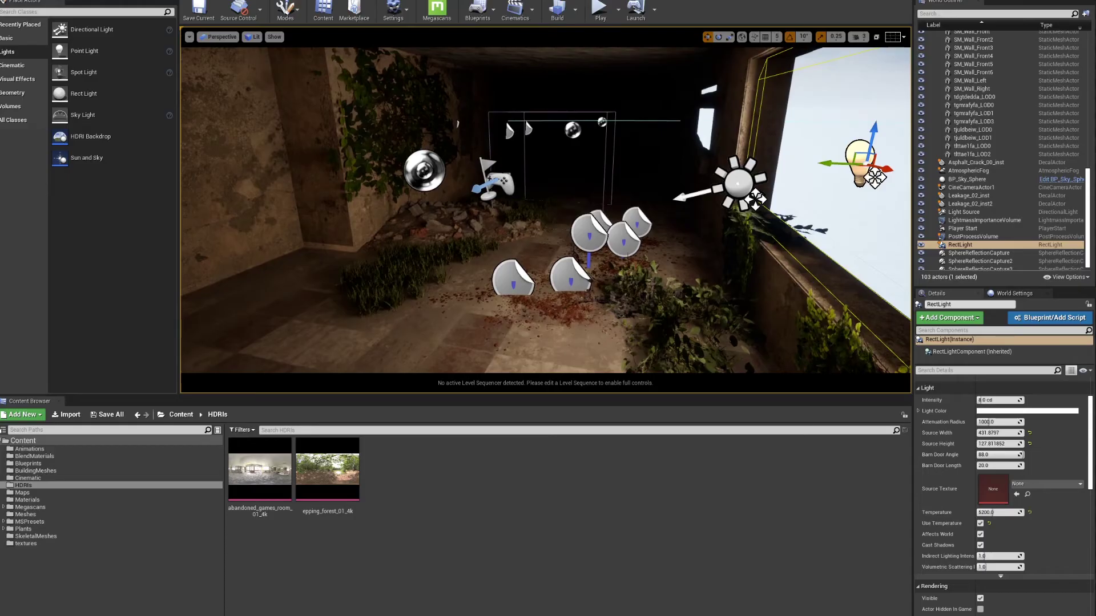
{"action": "right_click_drag", "start_coordinate": [846, 121], "coordinate": [879, 119]}
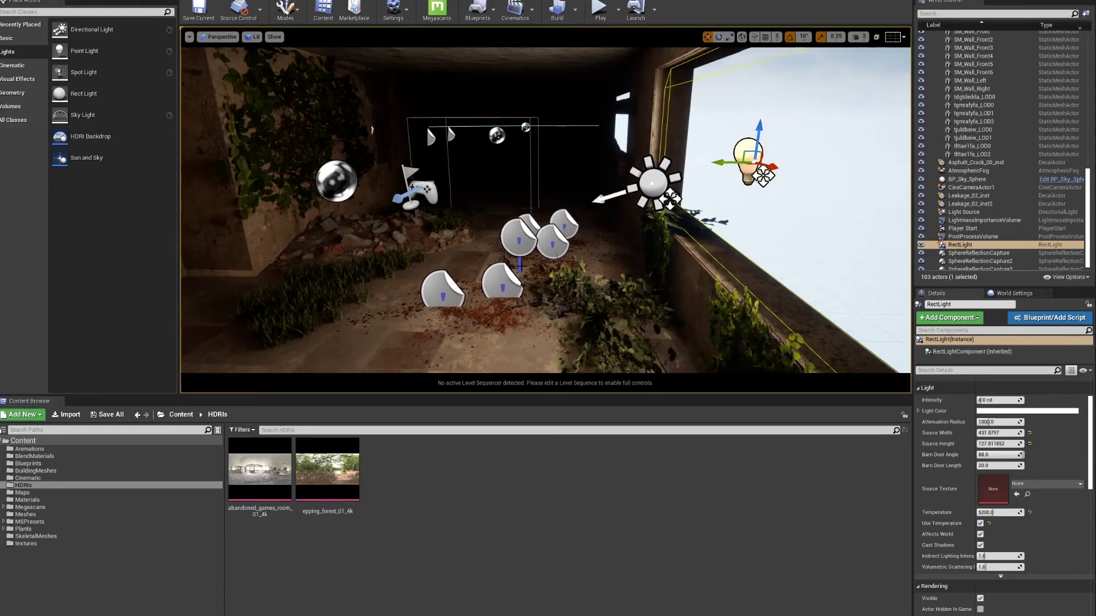
Turn Affects World back on for the directional Light Source
{"action": "left_click", "coordinate": [670, 199]}
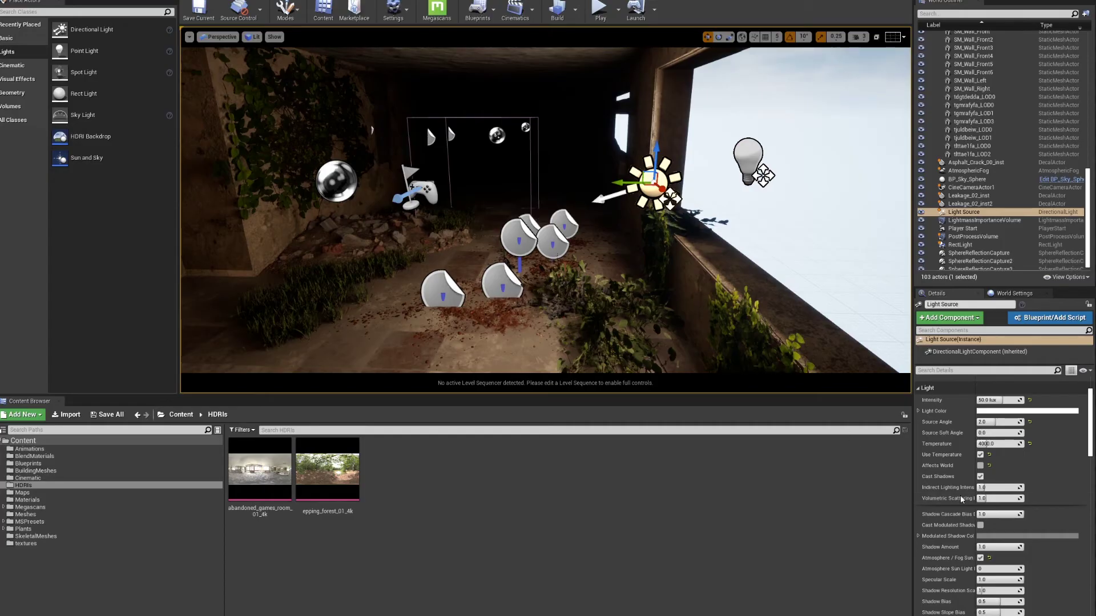
{"action": "left_click", "coordinate": [980, 466]}
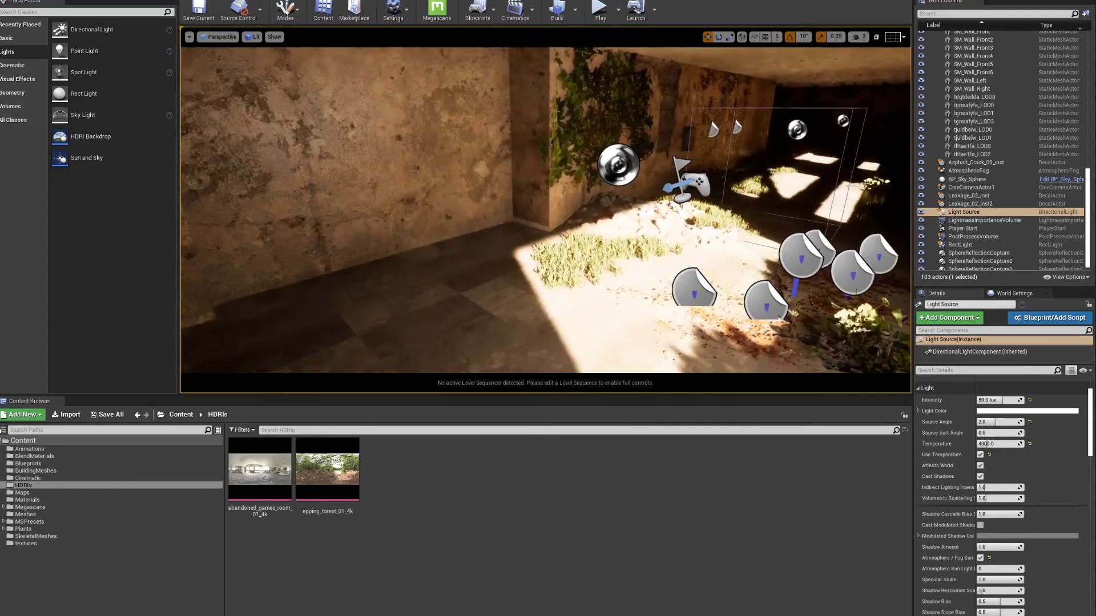
Set the directional Light Source's Intensity to 35 lux
{"action": "right_click_drag", "start_coordinate": [674, 244], "coordinate": [731, 222]}
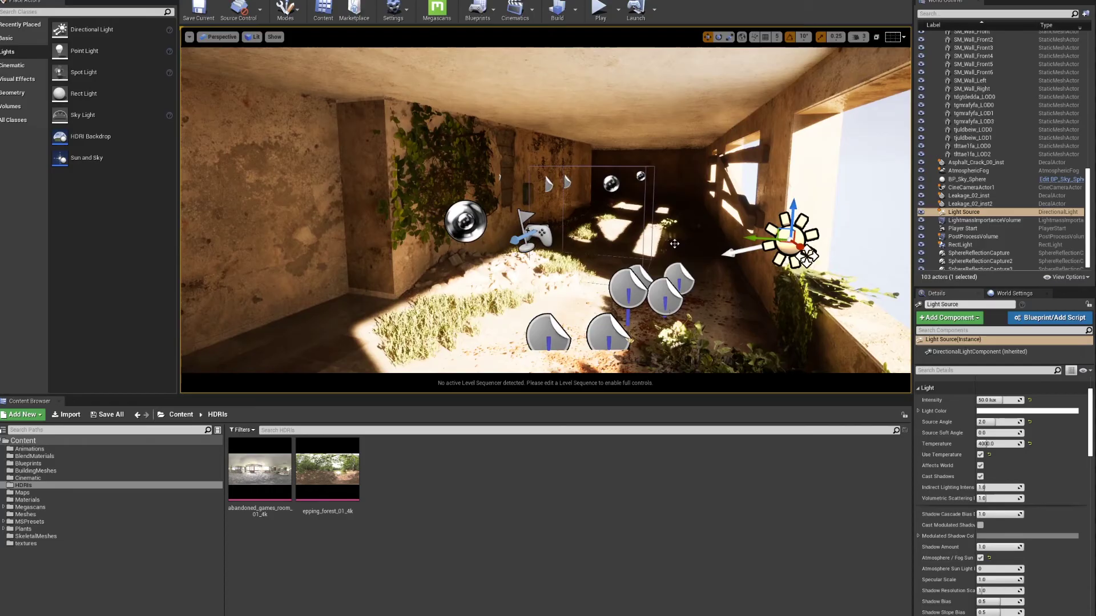
{"action": "left_click", "coordinate": [993, 400]}
{"action": "type", "text": "35"}
{"action": "key", "text": "Return"}
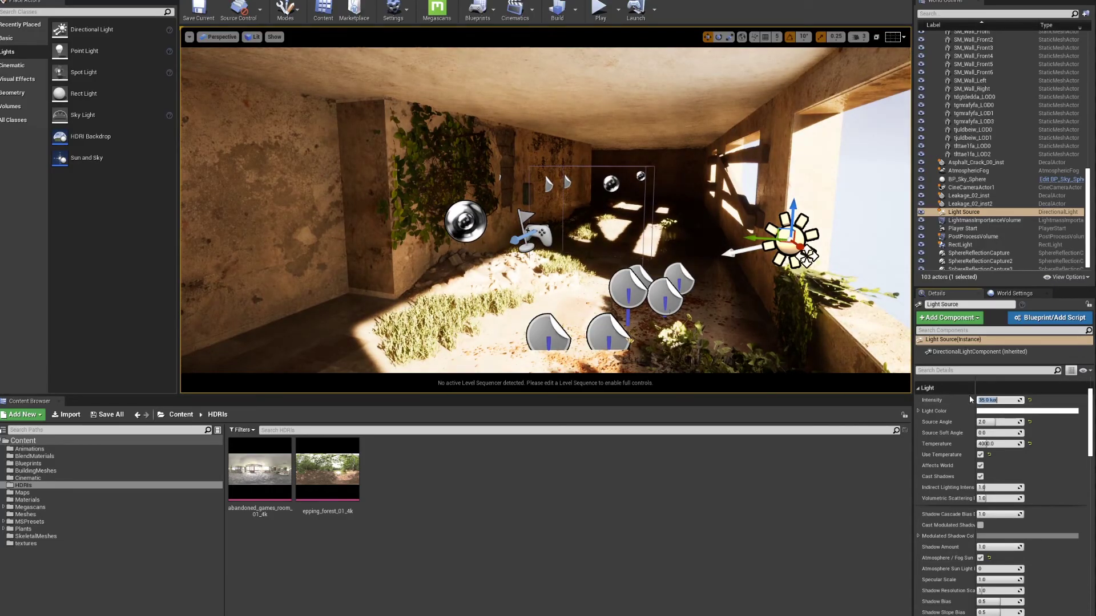
{"action": "right_click_drag", "start_coordinate": [750, 308], "coordinate": [814, 327]}
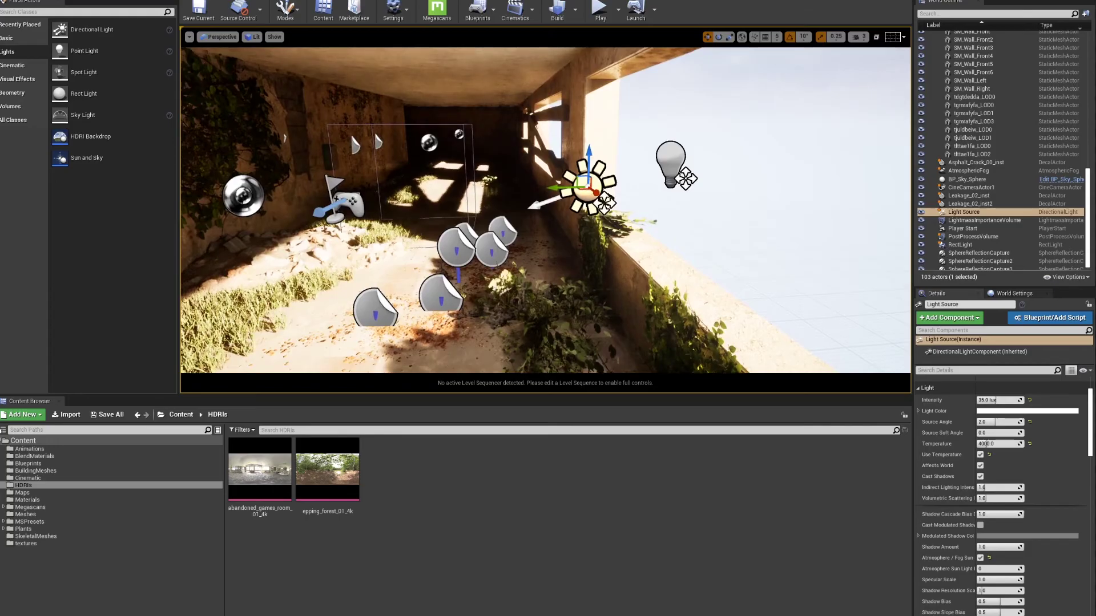
Duplicate the RectLight along the wall and position the copy in the neighbouring window opening with the crossed planks
{"action": "left_click", "coordinate": [671, 163]}
{"action": "right_click_drag", "start_coordinate": [670, 162], "coordinate": [810, 177]}
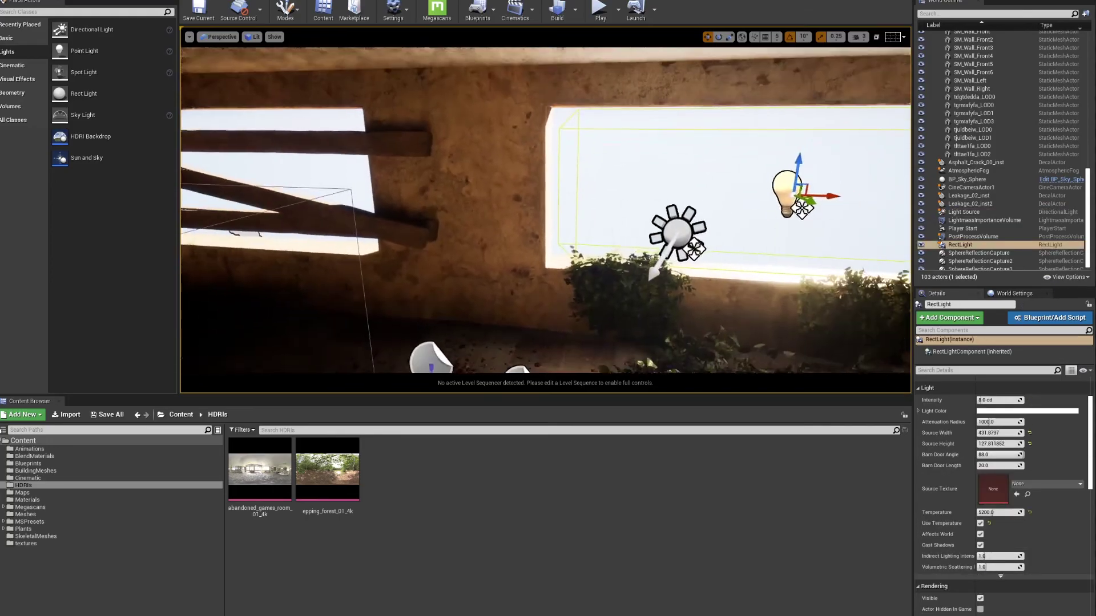
{"action": "right_click_drag", "start_coordinate": [833, 213], "coordinate": [834, 213]}
{"action": "left_click_drag", "start_coordinate": [817, 198], "coordinate": [293, 220], "text": "alt"}
{"action": "key", "text": "f"}
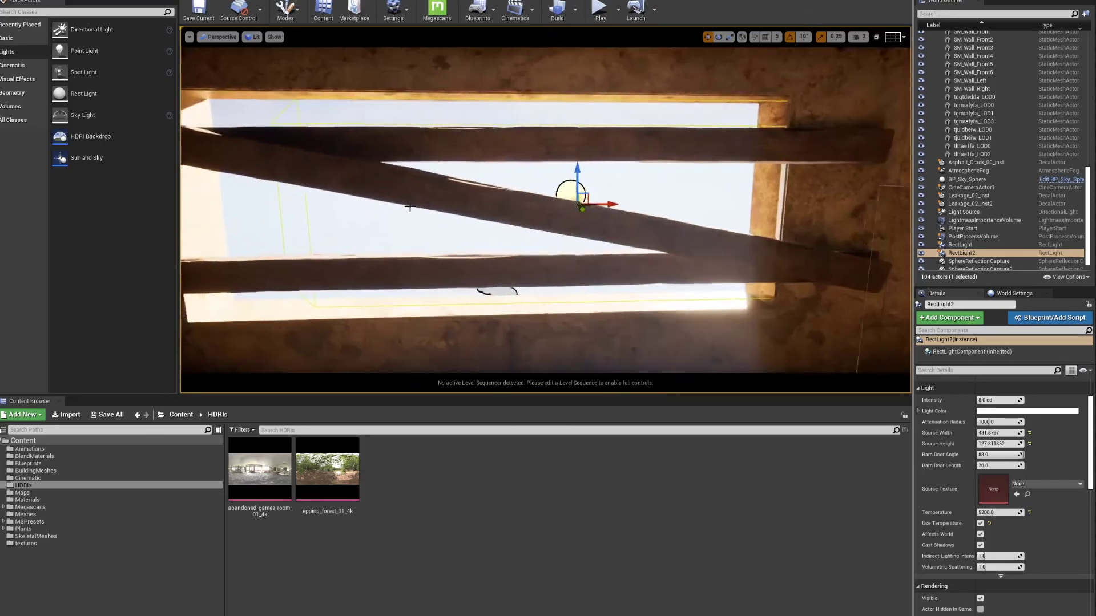
{"action": "left_click_drag", "start_coordinate": [622, 204], "coordinate": [552, 207]}
{"action": "right_click_drag", "start_coordinate": [552, 207], "coordinate": [674, 297]}
{"action": "right_click_drag", "start_coordinate": [621, 204], "coordinate": [620, 204]}
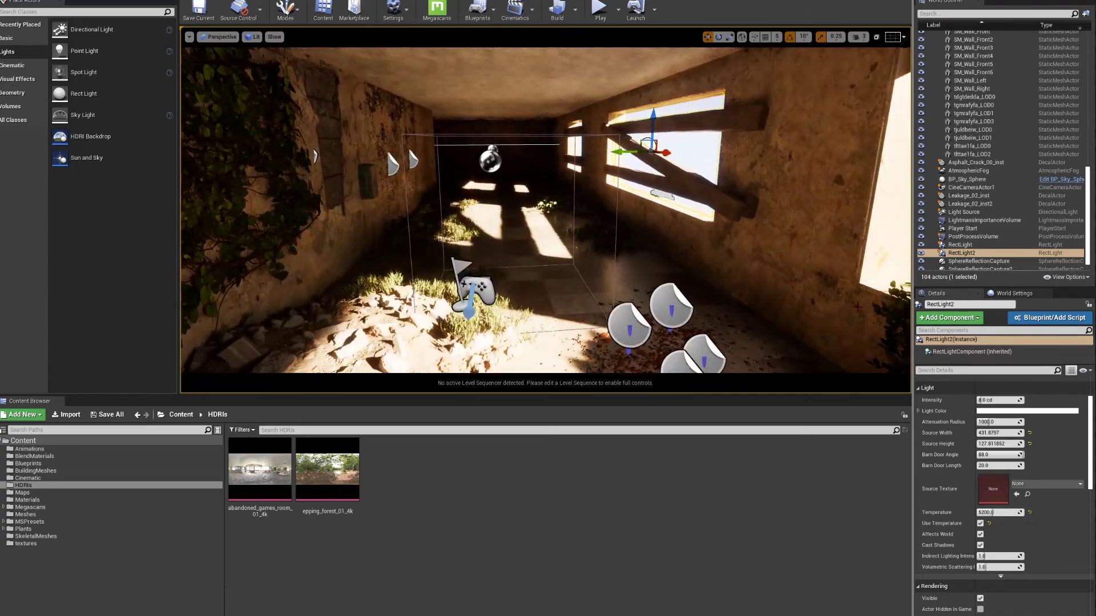
Compare the hallway with and without the duplicated RectLight by toggling its Affects World, leaving it enabled
{"action": "left_click", "coordinate": [981, 535]}
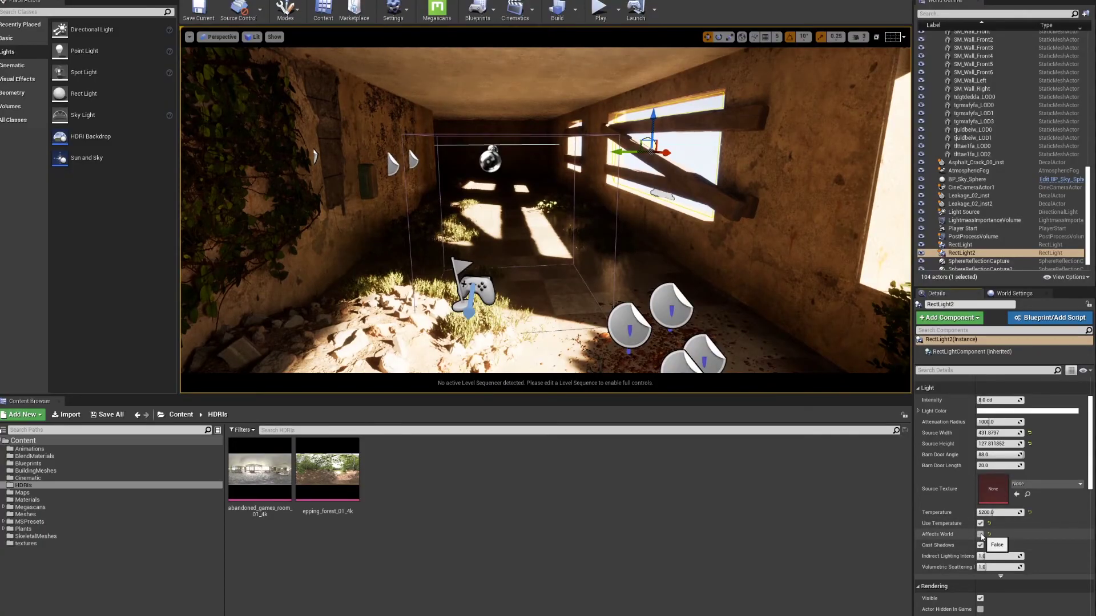
{"action": "left_click", "coordinate": [980, 535]}
{"action": "right_click_drag", "start_coordinate": [621, 203], "coordinate": [620, 204]}
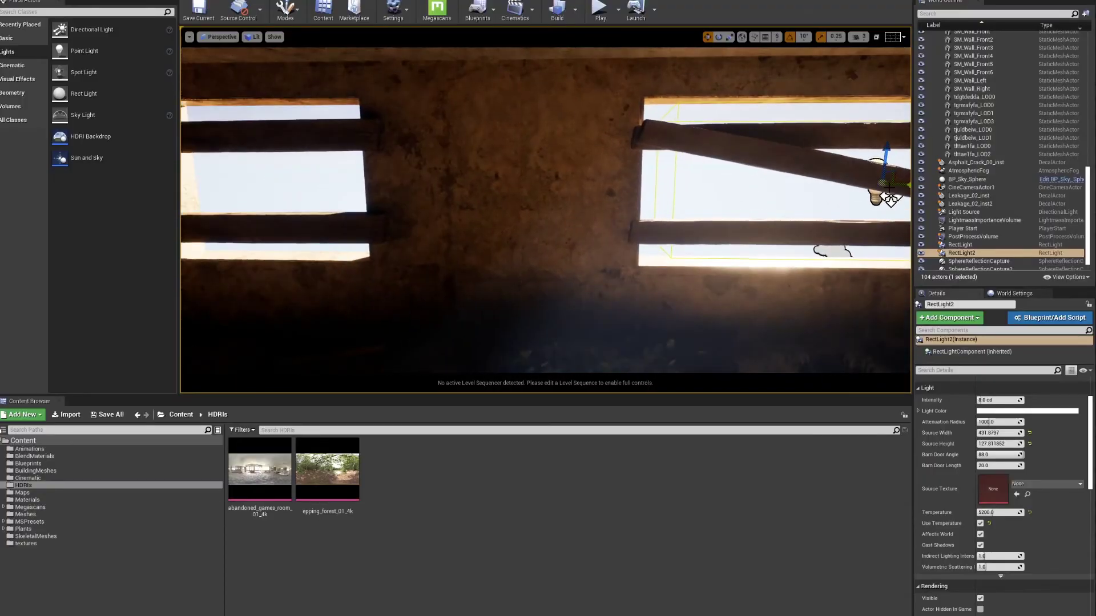
Duplicate RectLight2 along the wall and place the copy in the smaller window opening with two horizontal planks
{"action": "left_click_drag", "start_coordinate": [901, 185], "coordinate": [843, 210]}
{"action": "key", "text": "ctrl+z"}
{"action": "right_click_drag", "start_coordinate": [729, 204], "coordinate": [704, 211]}
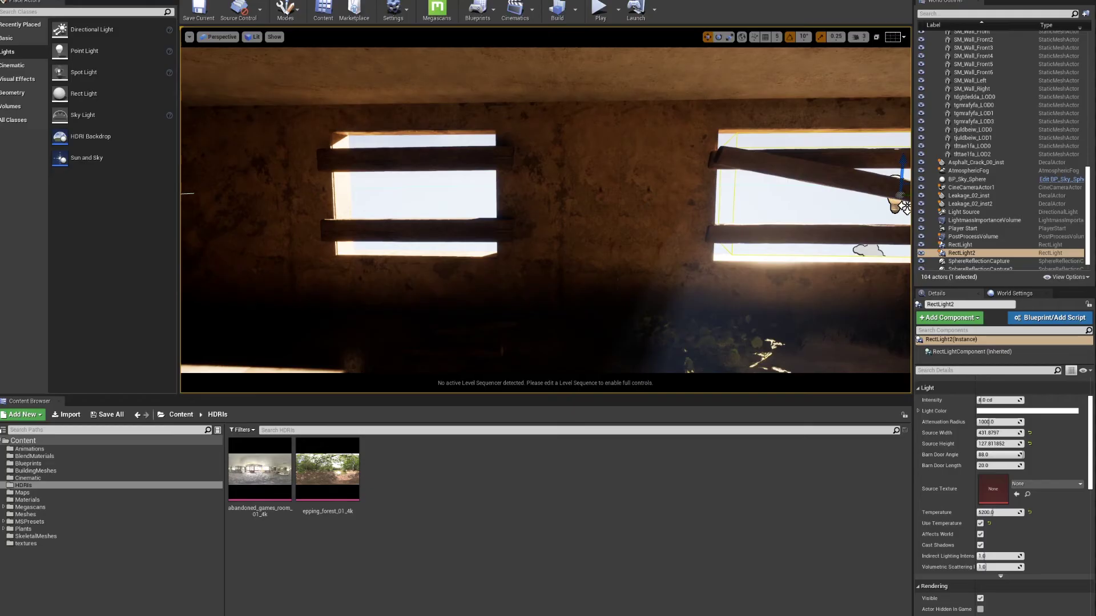
{"action": "right_click_drag", "start_coordinate": [704, 210], "coordinate": [805, 222]}
{"action": "left_click_drag", "start_coordinate": [744, 187], "coordinate": [279, 187], "text": "alt"}
{"action": "mouse_move", "coordinate": [402, 232]}
{"action": "right_mouse_down"}
{"action": "mouse_move", "coordinate": [319, 240]}
{"action": "mouse_move", "coordinate": [422, 223]}
{"action": "mouse_move", "coordinate": [342, 228]}
{"action": "mouse_move", "coordinate": [402, 231]}
{"action": "right_mouse_up"}
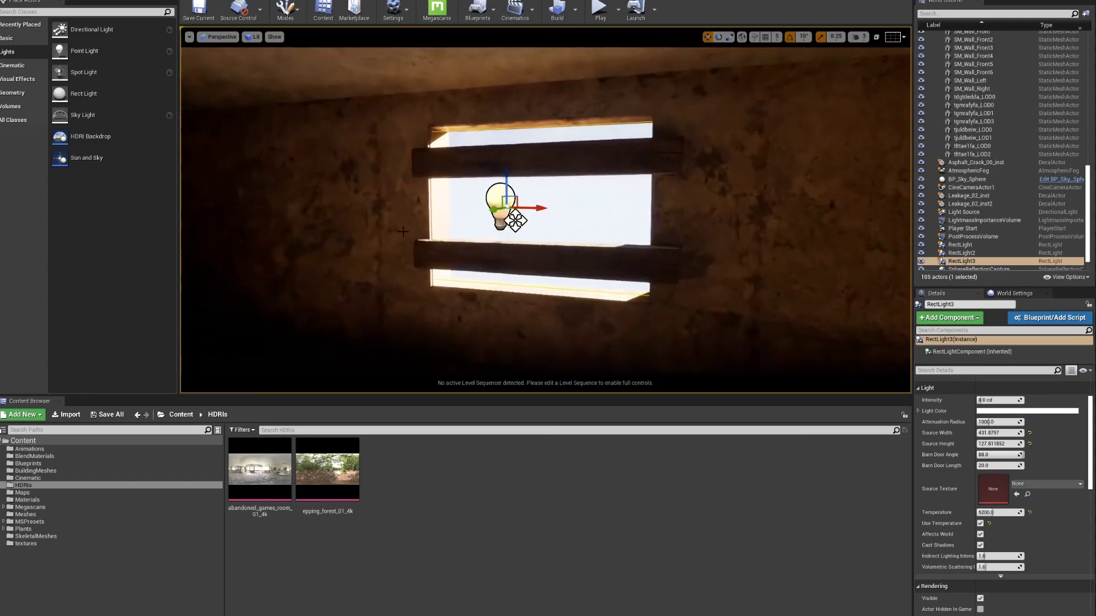
{"action": "right_click_drag", "start_coordinate": [782, 274], "coordinate": [782, 274]}
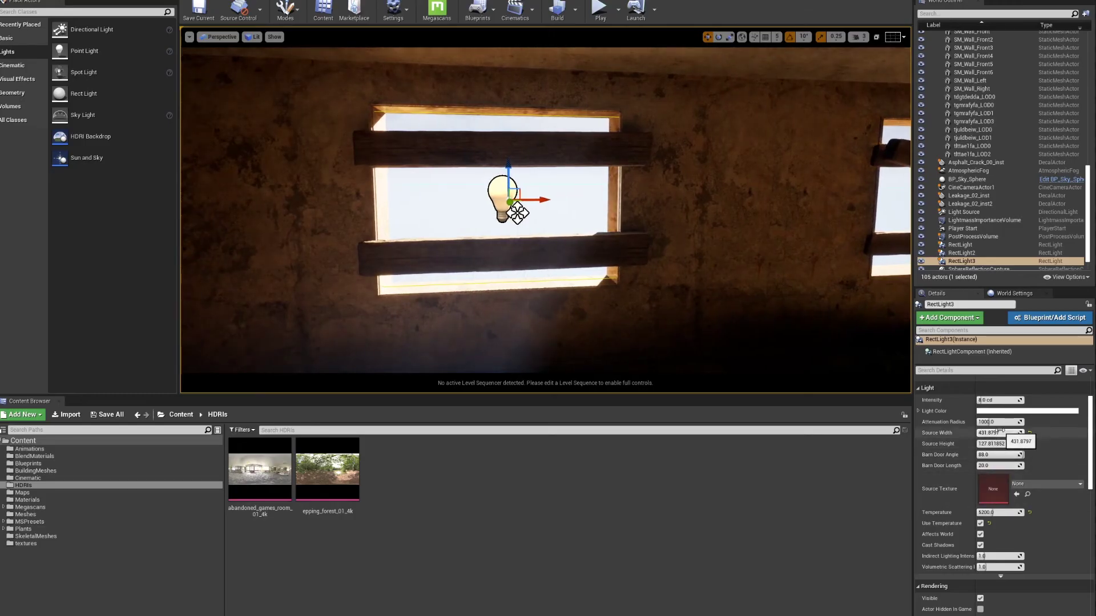
Fit RectLight3 to the small window opening with Source Width about 193.85 and Source Height about 127.08, centring it in the frame
{"action": "left_click_drag", "start_coordinate": [999, 432], "coordinate": [976, 433]}
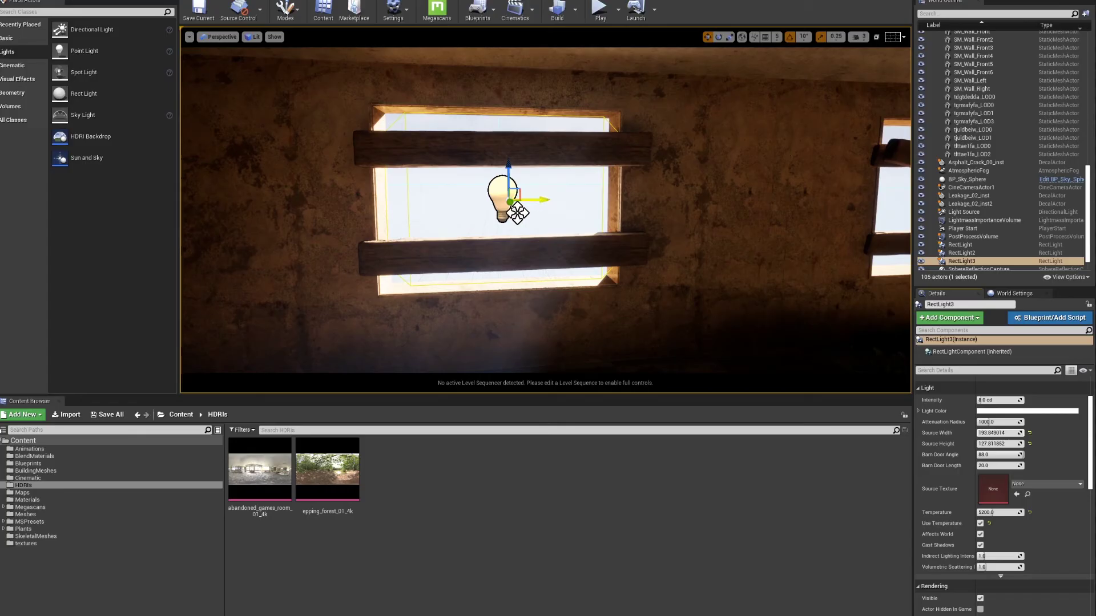
{"action": "left_click_drag", "start_coordinate": [517, 212], "coordinate": [500, 213]}
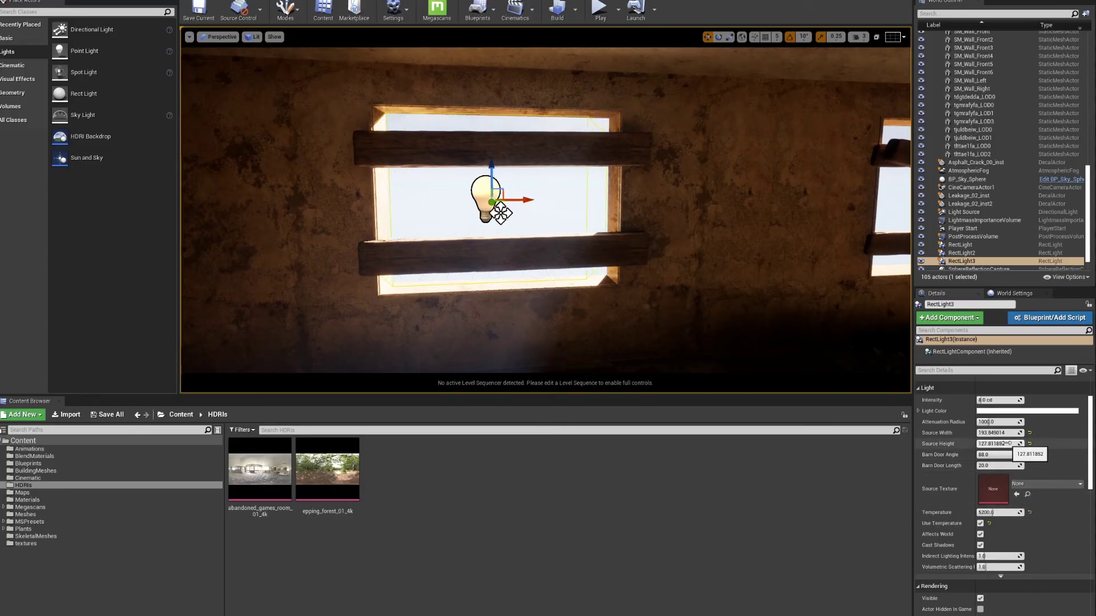
{"action": "mouse_move", "coordinate": [1005, 444]}
{"action": "left_mouse_down"}
{"action": "mouse_move", "coordinate": [983, 443]}
{"action": "mouse_move", "coordinate": [1002, 443]}
{"action": "left_mouse_up"}
View the hallway through CineCameraActor1 with the editor icons hidden
{"action": "right_click_drag", "start_coordinate": [545, 210], "coordinate": [633, 334]}
{"action": "key", "text": "w"}
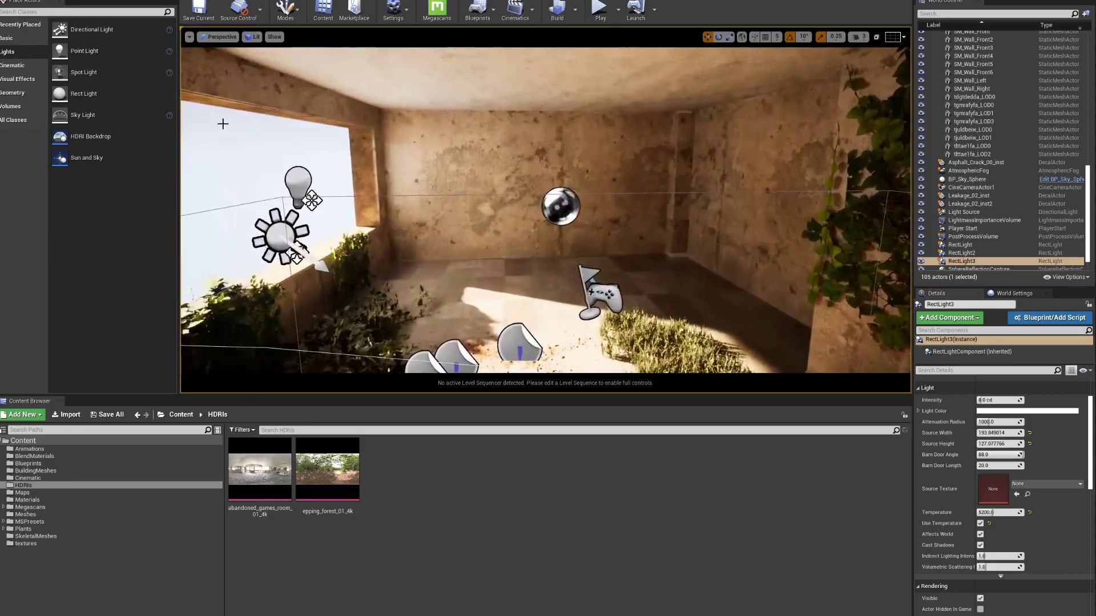
{"action": "left_click", "coordinate": [223, 37]}
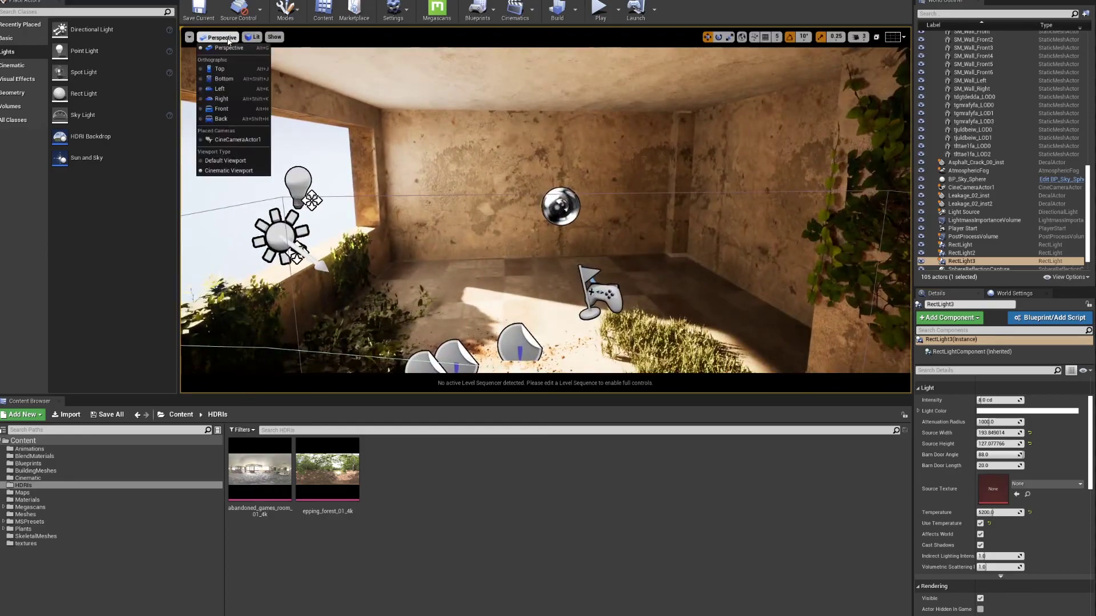
{"action": "left_click", "coordinate": [240, 142]}
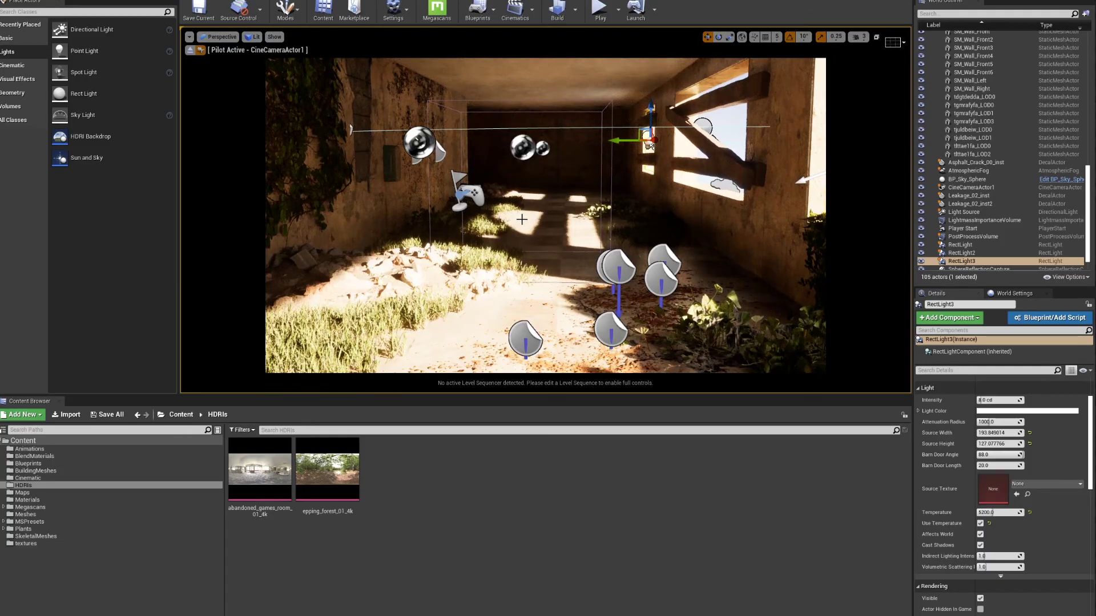
{"action": "key", "text": "g"}
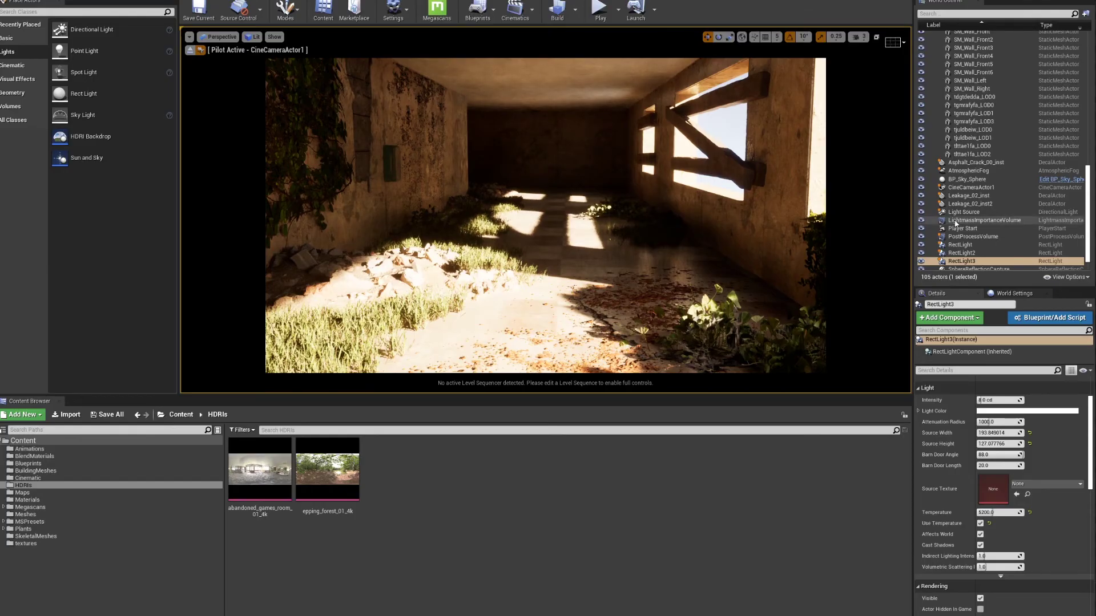
Compare the camera shot with and without all three RectLights by toggling their Affects World together, leaving it enabled
{"action": "left_click", "coordinate": [963, 245]}
{"action": "left_click", "coordinate": [966, 261], "text": "shift"}
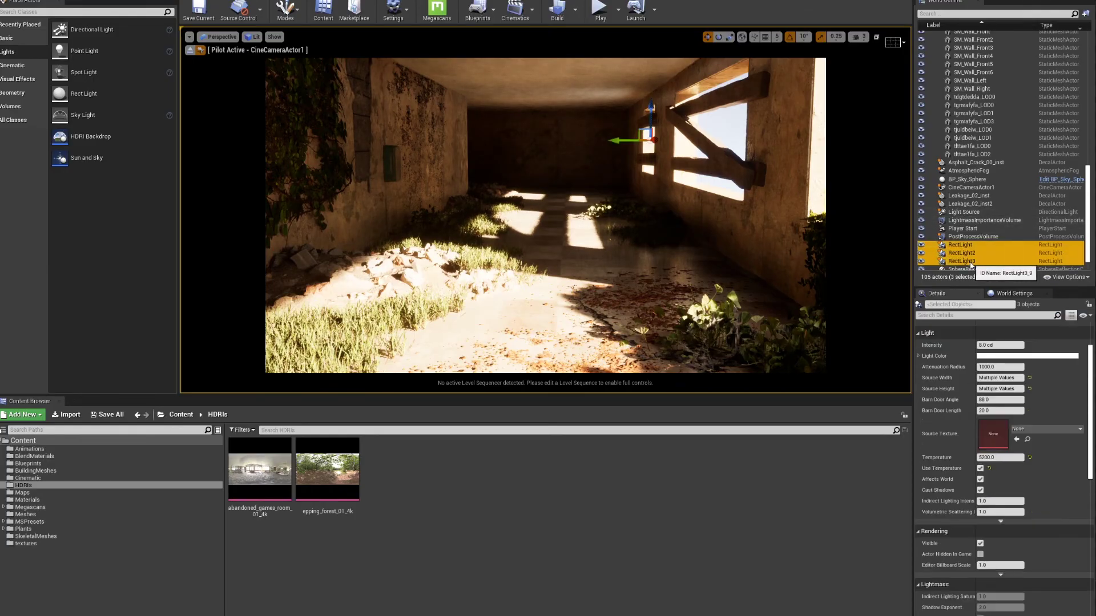
{"action": "left_click", "coordinate": [980, 481]}
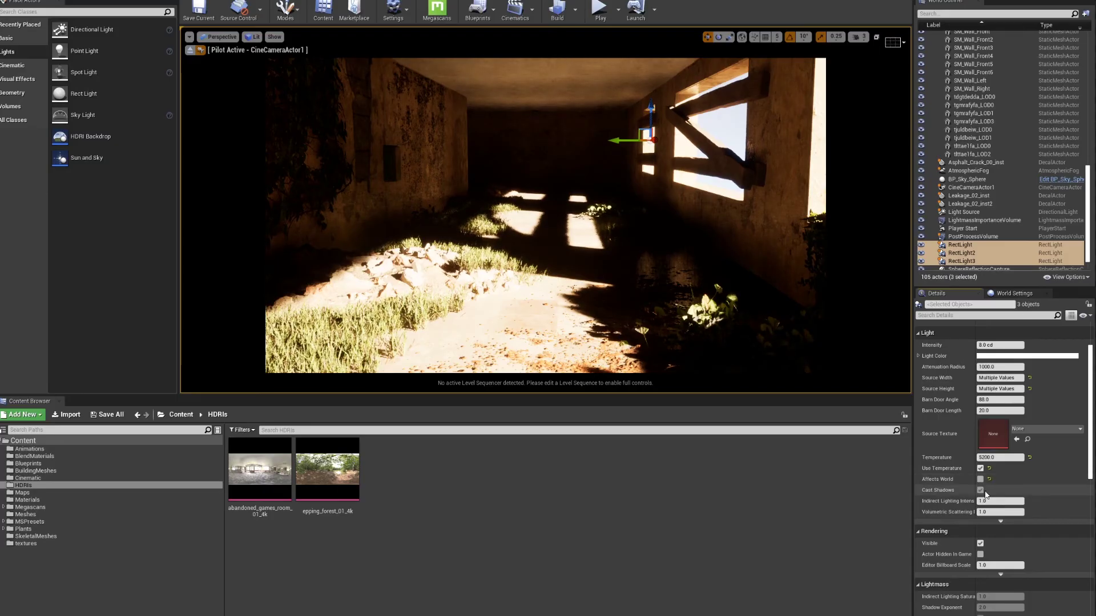
{"action": "left_click", "coordinate": [980, 479]}
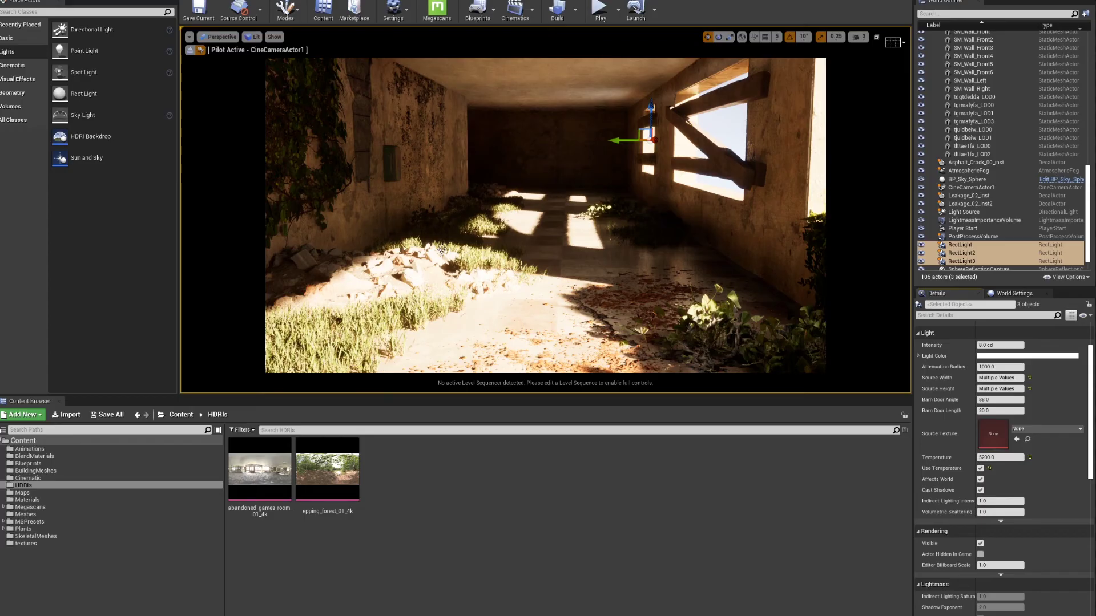
Stop piloting the camera and examine the light and shadows around the planked windows and the hallway floor
{"action": "left_click", "coordinate": [190, 50]}
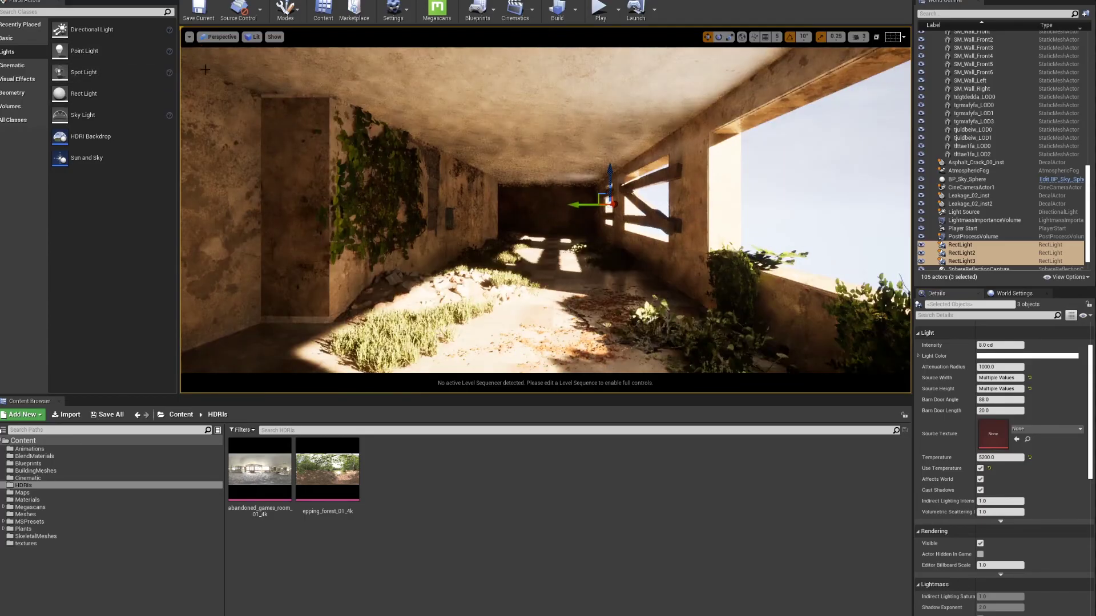
{"action": "right_click_drag", "start_coordinate": [542, 255], "coordinate": [627, 265]}
{"action": "key", "text": "w"}
{"action": "key", "text": "d"}
{"action": "key", "text": "a"}
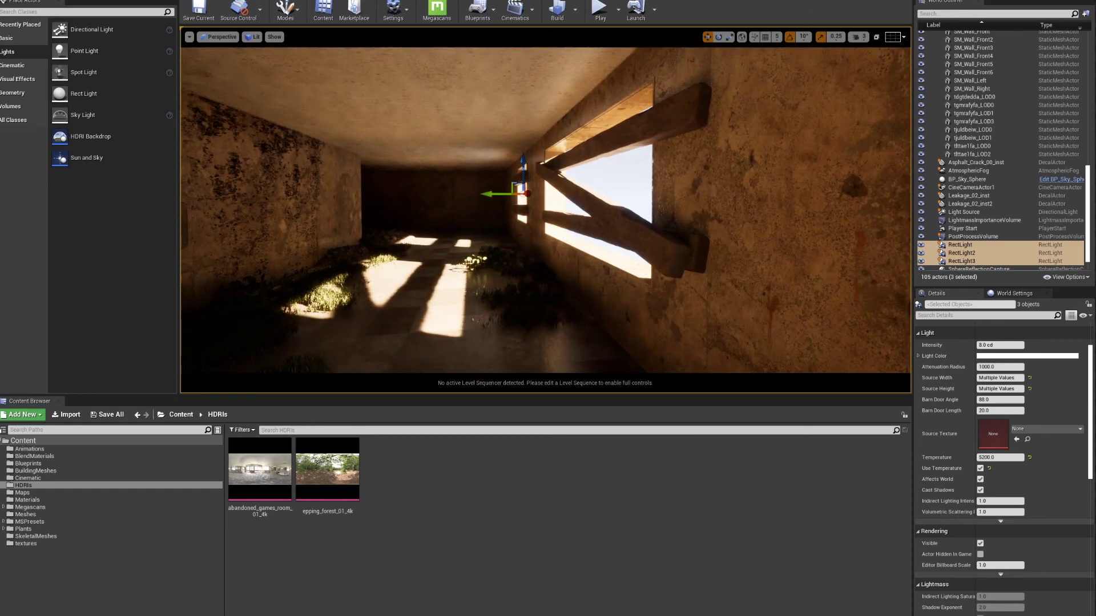
{"action": "key", "text": "w"}
{"action": "right_click_drag", "start_coordinate": [626, 265], "coordinate": [753, 263]}
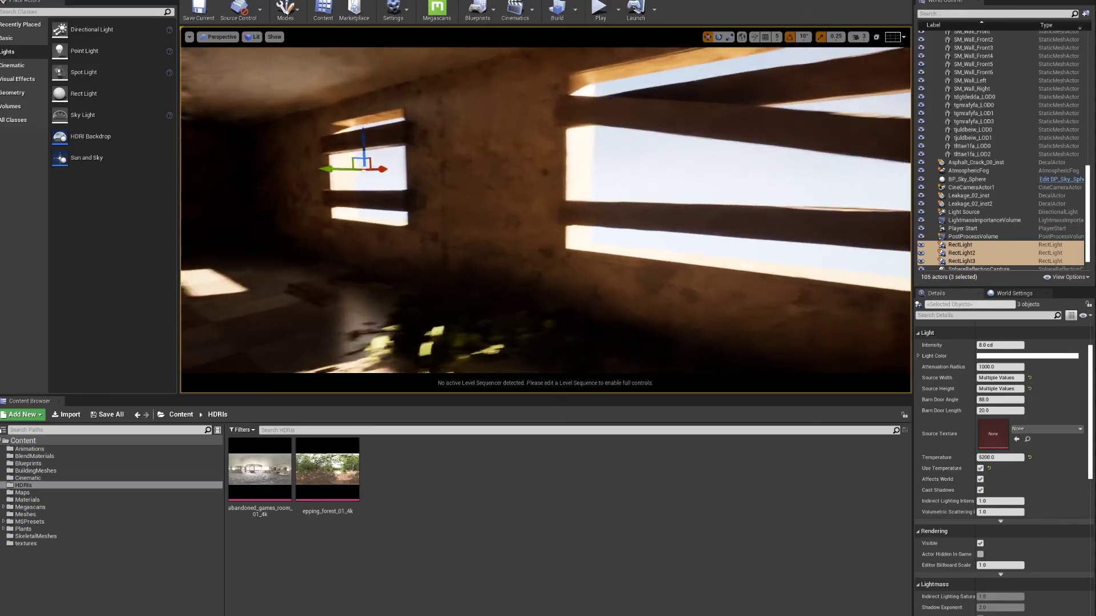
{"action": "right_click_drag", "start_coordinate": [359, 183], "coordinate": [384, 183]}
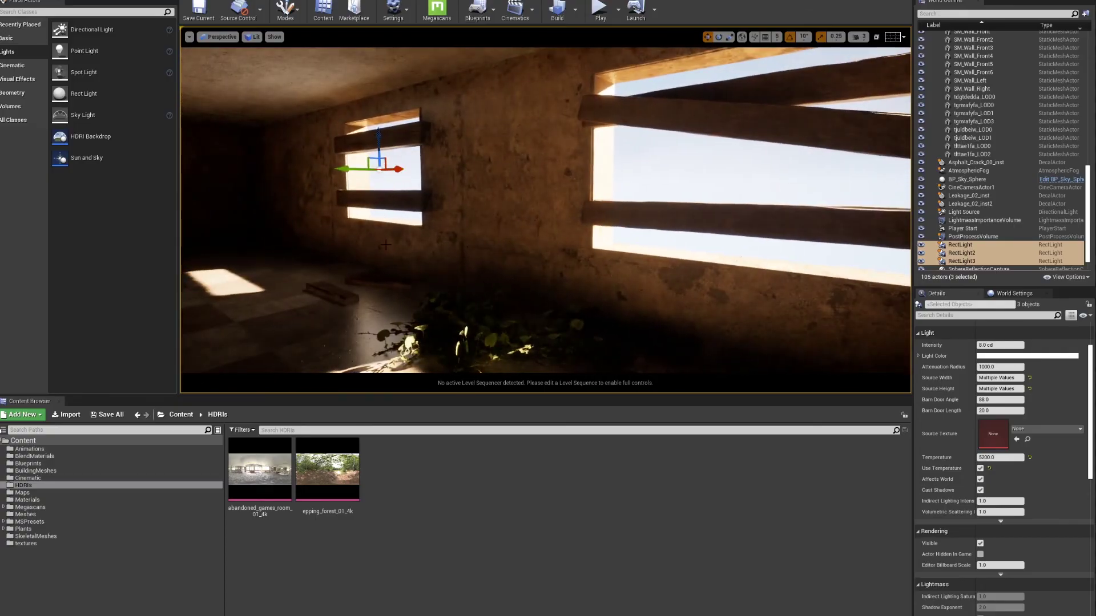
{"action": "right_click_drag", "start_coordinate": [448, 234], "coordinate": [644, 243]}
{"action": "right_click_drag", "start_coordinate": [447, 235], "coordinate": [229, 234]}
{"action": "right_click_drag", "start_coordinate": [394, 228], "coordinate": [707, 163]}
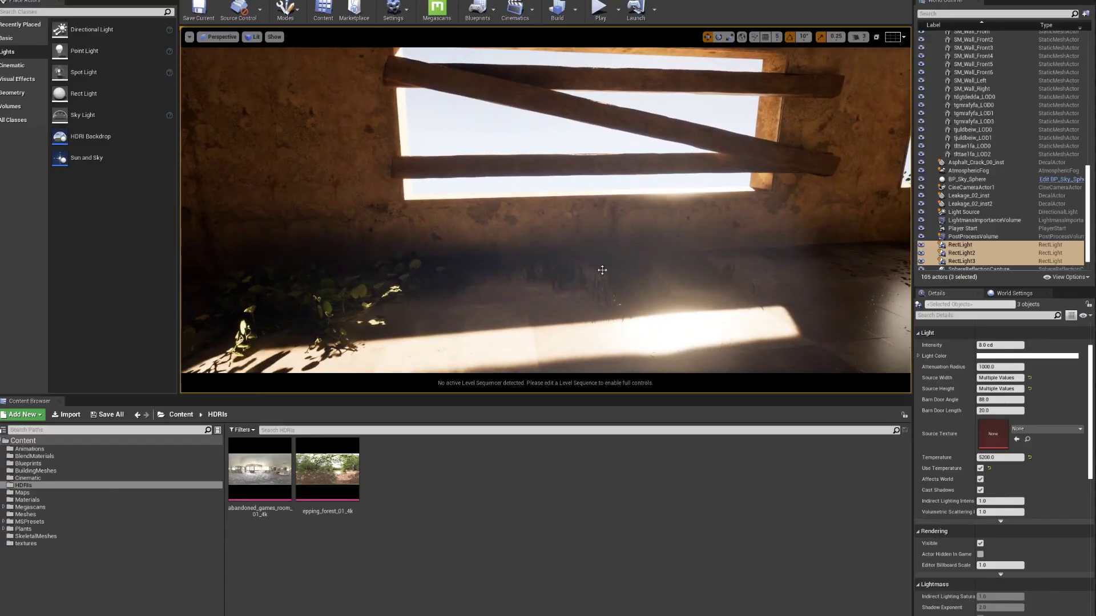
{"action": "right_click_drag", "start_coordinate": [545, 210], "coordinate": [707, 217]}
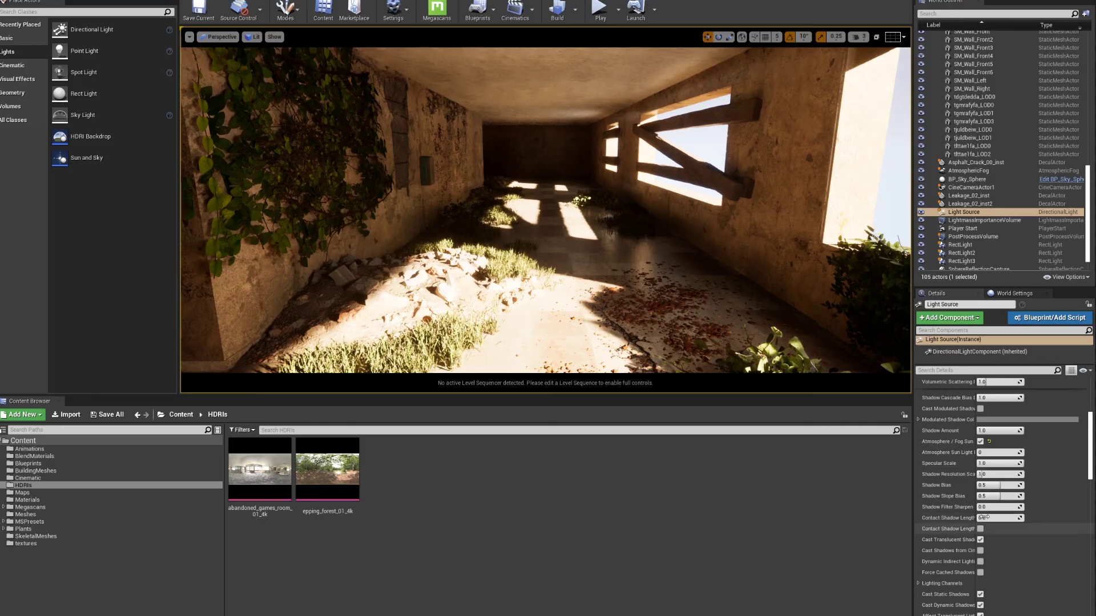
Compare the directional Light Source's shadows with Cast Ray Tracing Shadows off and on, leaving it enabled
{"action": "scroll", "coordinate": [979, 528], "scroll_direction": "down", "scroll_amount": 5}
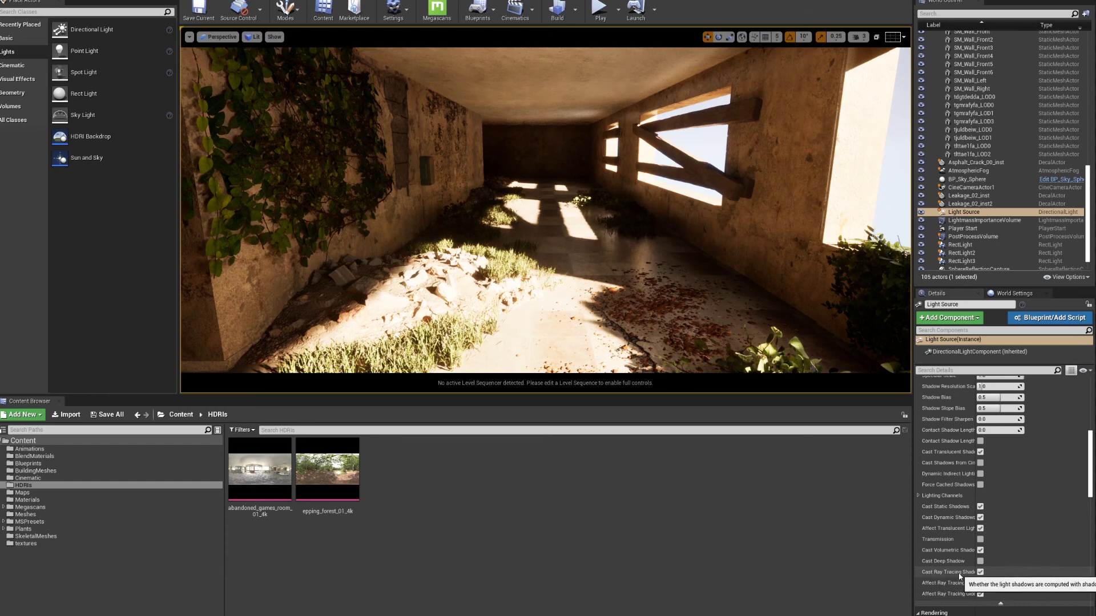
{"action": "left_click", "coordinate": [980, 572]}
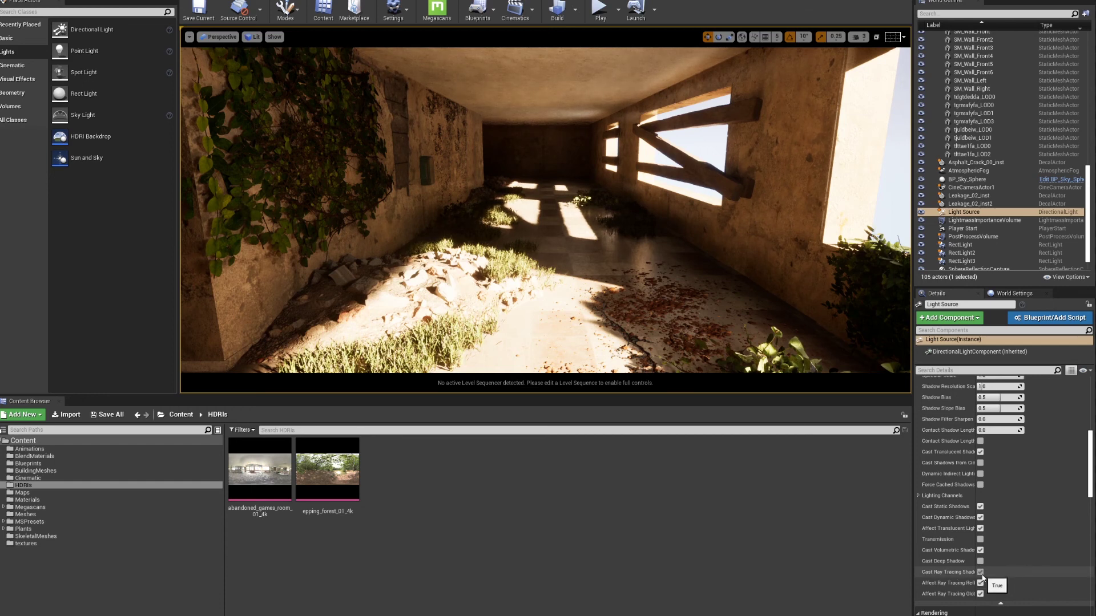
{"action": "left_click", "coordinate": [980, 573]}
{"action": "left_click", "coordinate": [980, 573]}
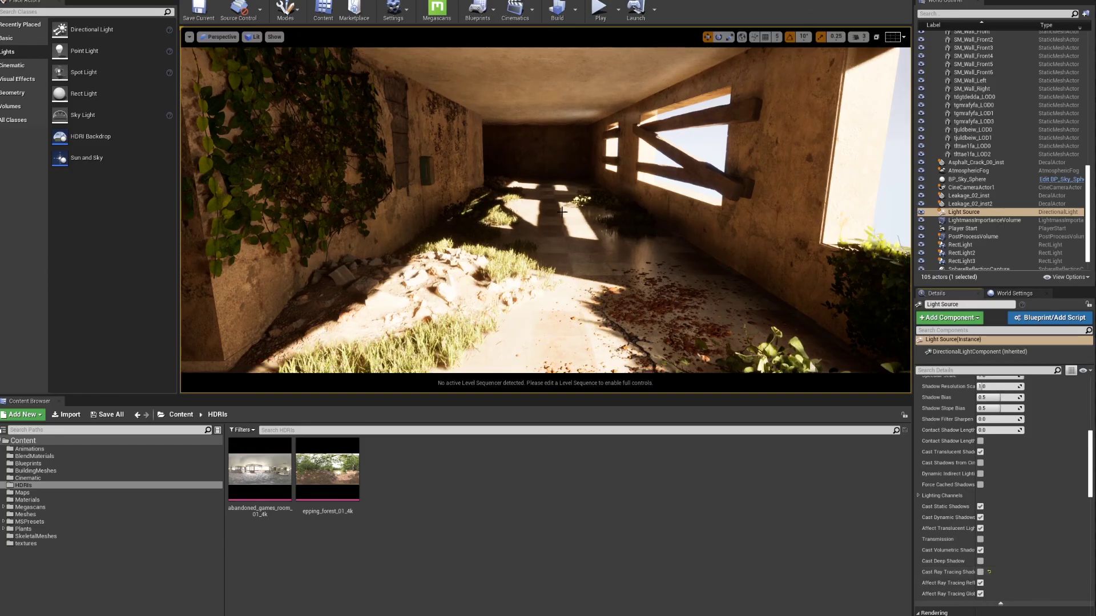
{"action": "left_click", "coordinate": [981, 573]}
Compare the sunlight's shadow softness on the floor with the Light Source's Source Angle reset to default and at 2, leaving it at 2
{"action": "left_click_drag", "start_coordinate": [1090, 448], "coordinate": [1090, 395]}
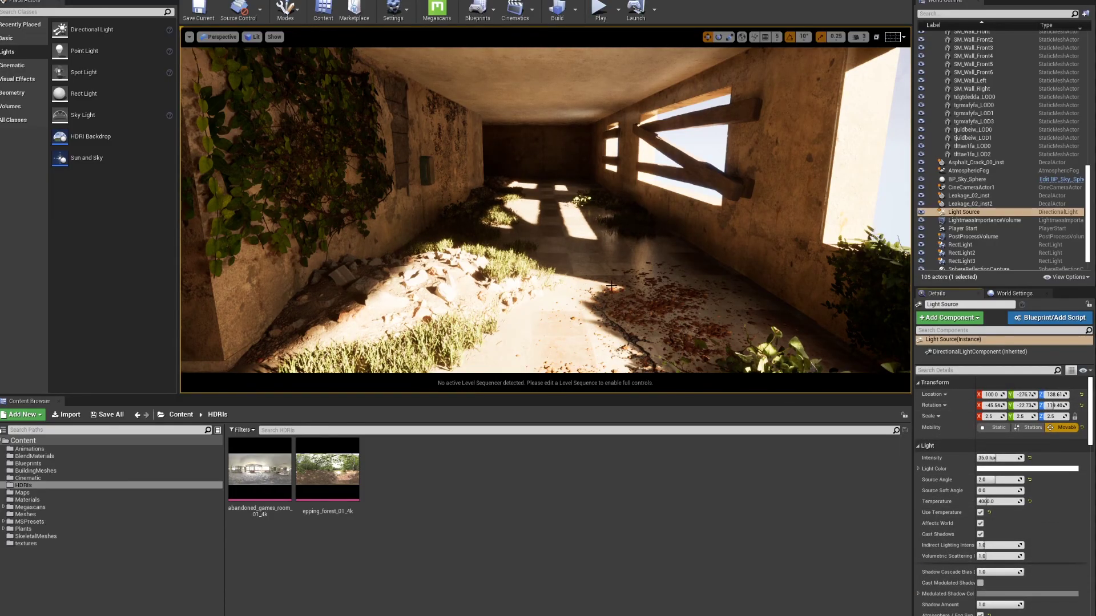
{"action": "key", "text": "w"}
{"action": "right_click_drag", "start_coordinate": [611, 285], "coordinate": [639, 285]}
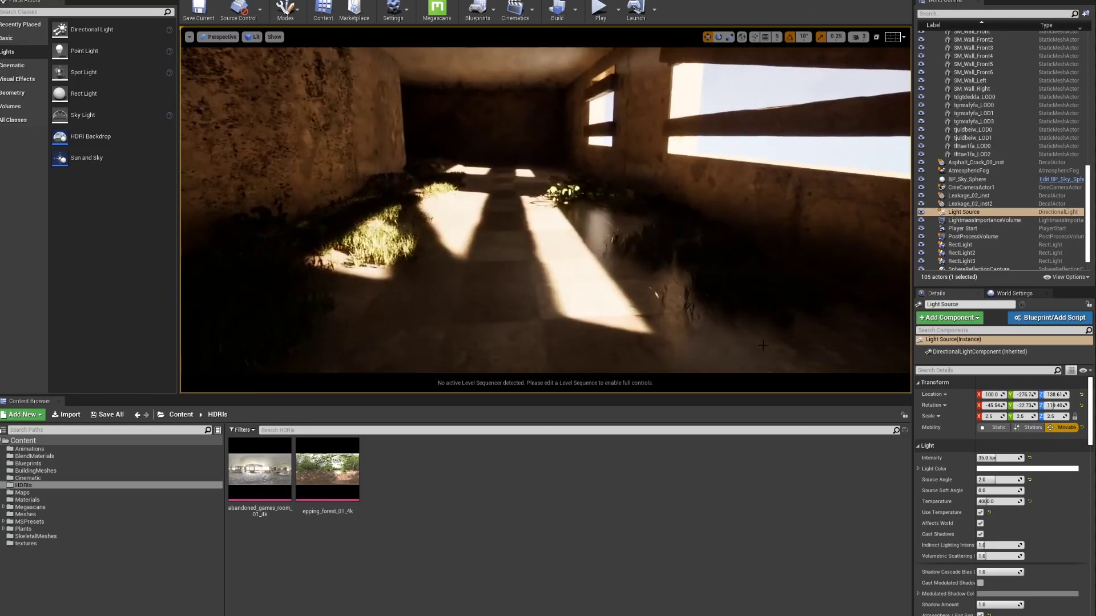
{"action": "left_click", "coordinate": [1029, 479]}
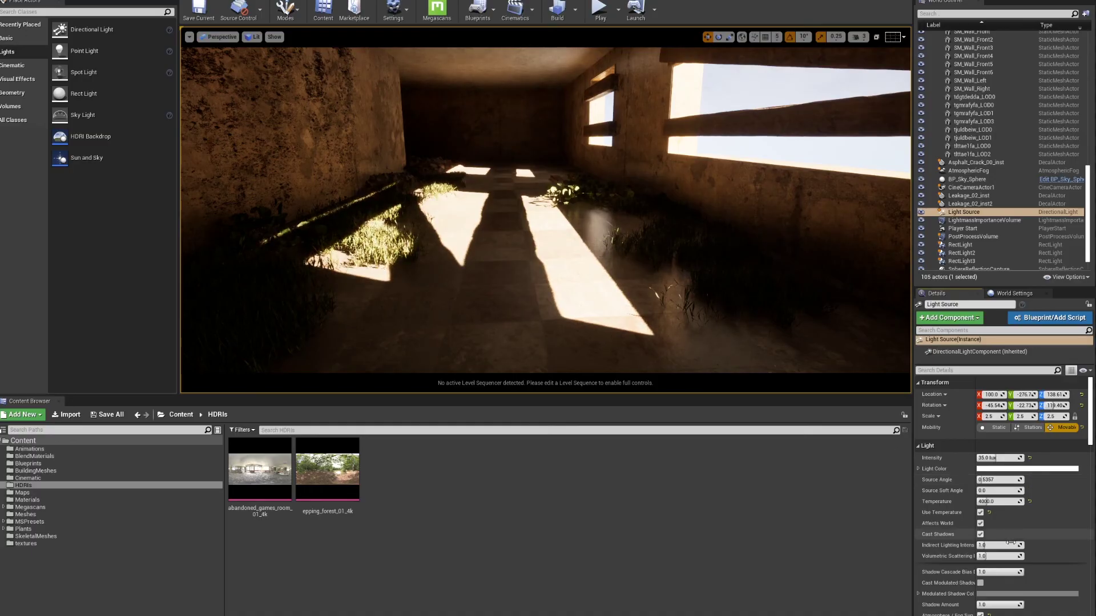
{"action": "left_click", "coordinate": [994, 480]}
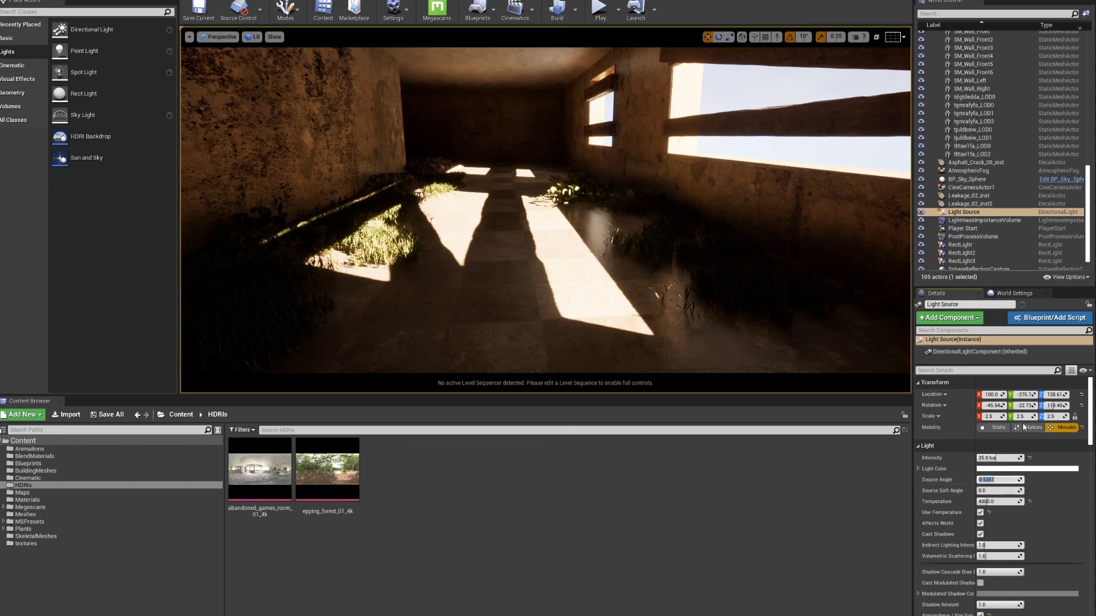
{"action": "type", "text": "2"}
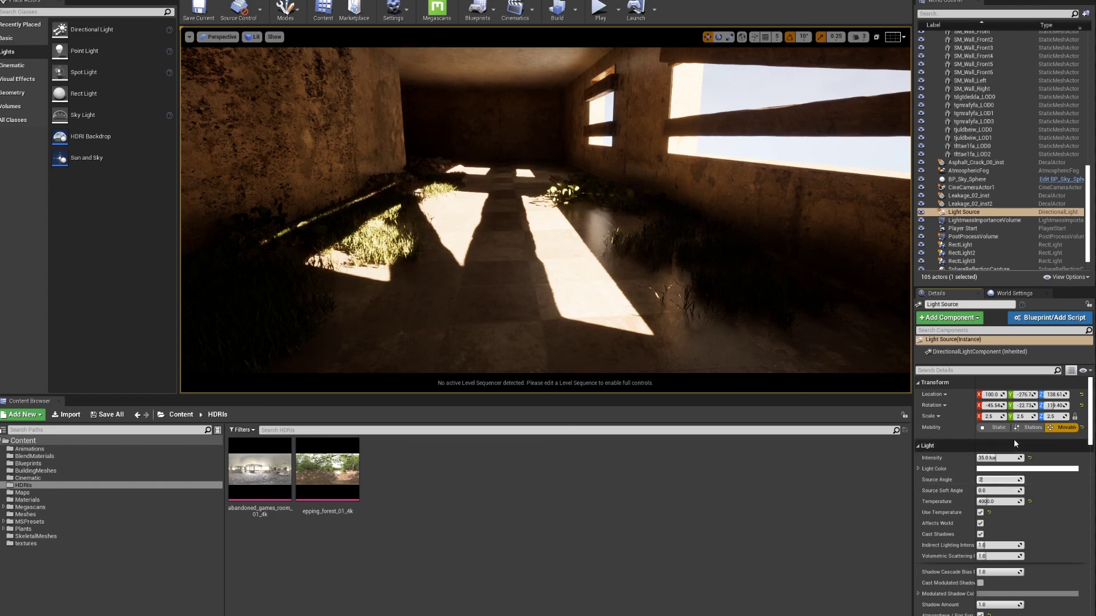
{"action": "key", "text": "Return"}
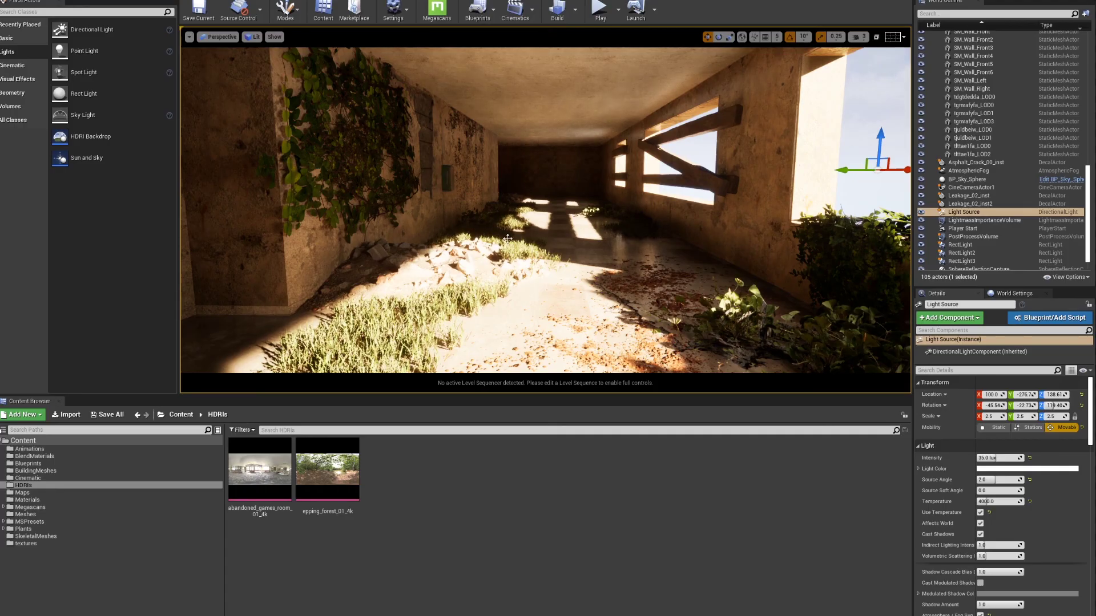
{"action": "mouse_move", "coordinate": [562, 245]}
{"action": "right_mouse_down"}
{"action": "mouse_move", "coordinate": [542, 240]}
{"action": "mouse_move", "coordinate": [562, 246]}
{"action": "right_mouse_up"}
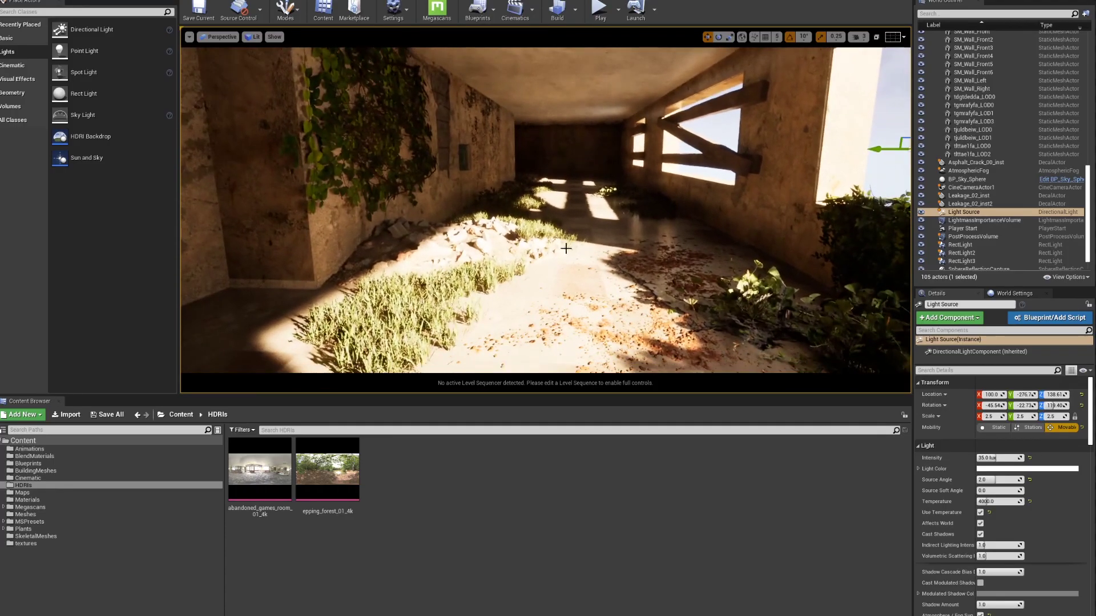